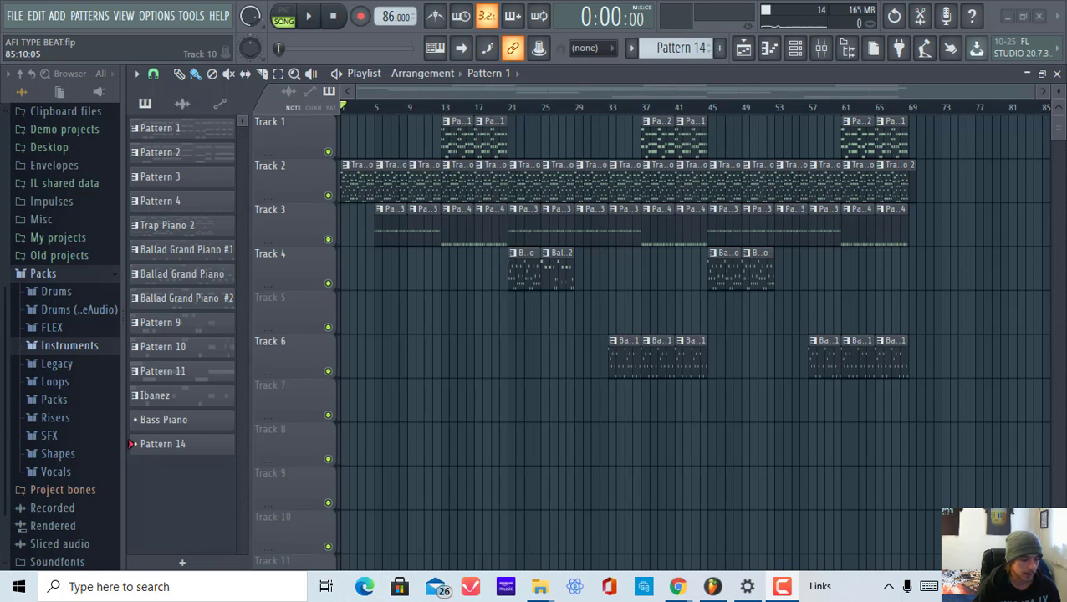
# Open the online manual page for the Playlist, look through its topic list and Playlist Controls section, and return to FL Studio
pyautogui.press('F1')
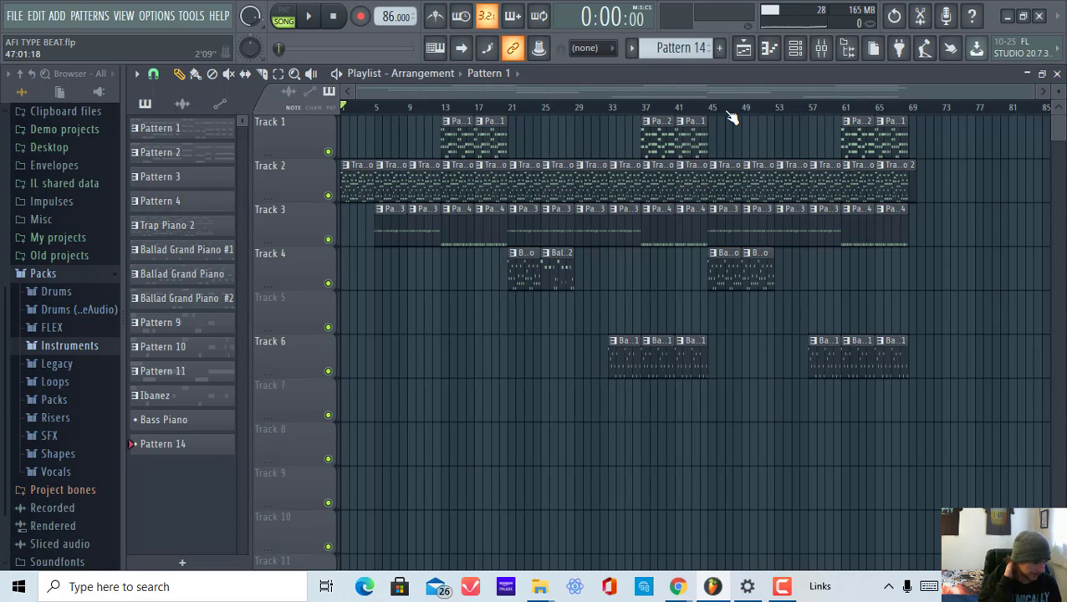
pyautogui.press('F1')
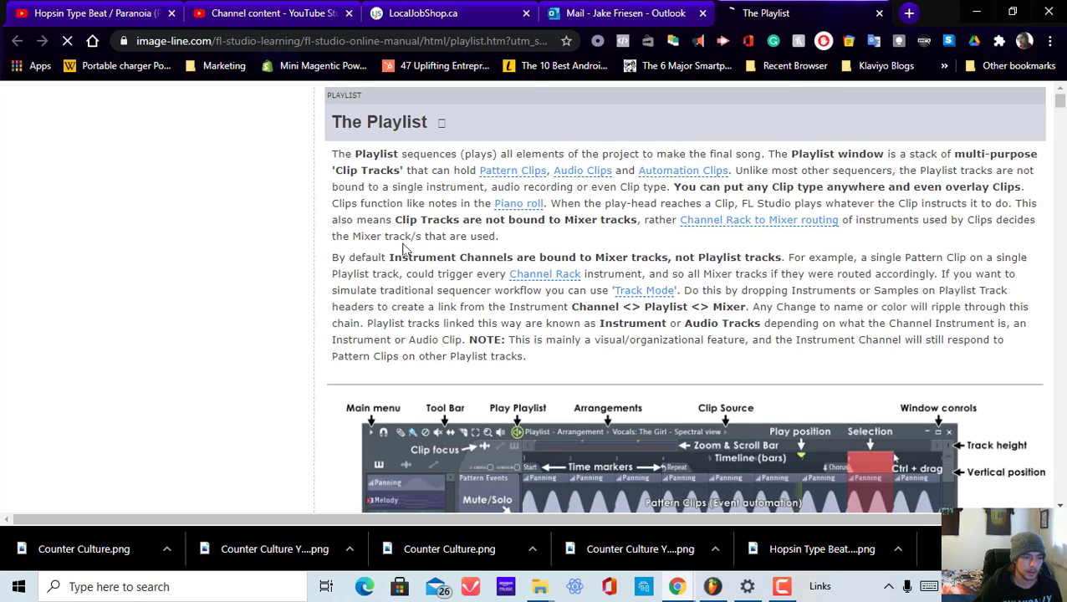
pyautogui.scroll(-5, 409, 214)
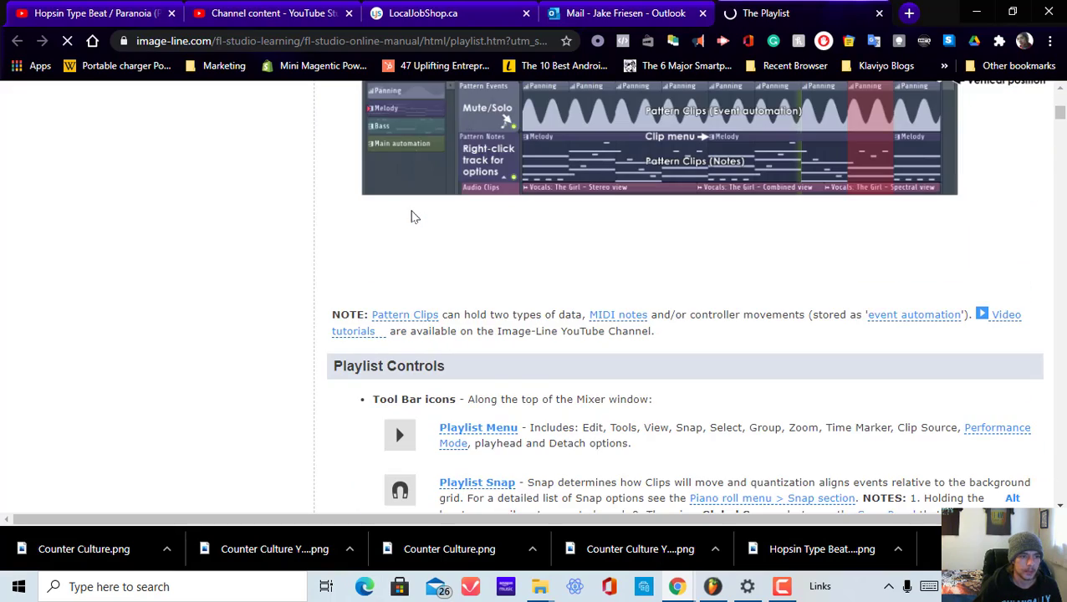
pyautogui.scroll(-5, 411, 216)
pyautogui.scroll(10, 411, 216)
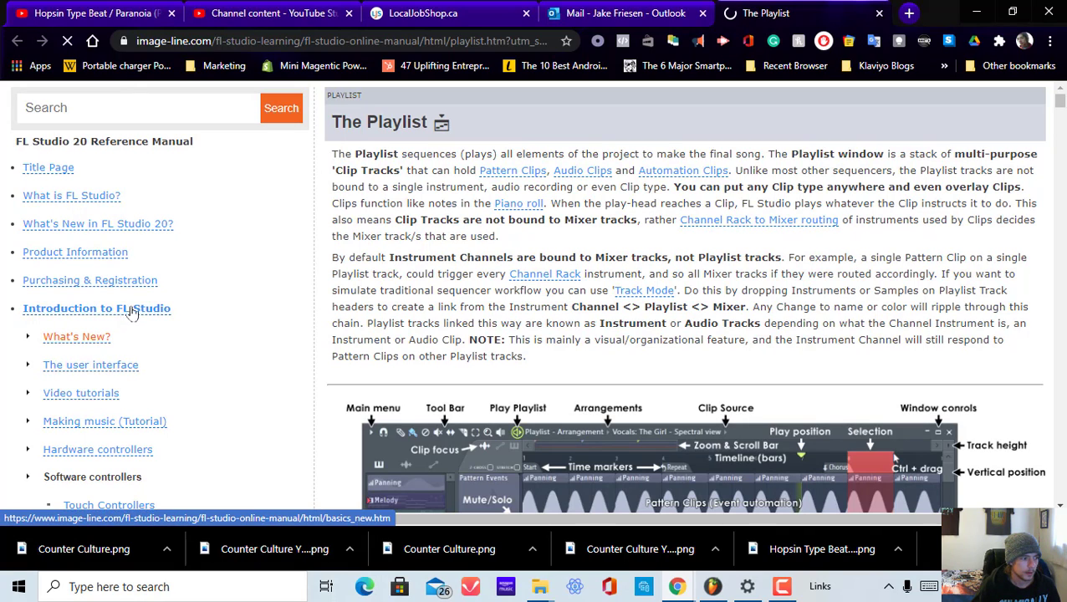
pyautogui.scroll(-10, 118, 326)
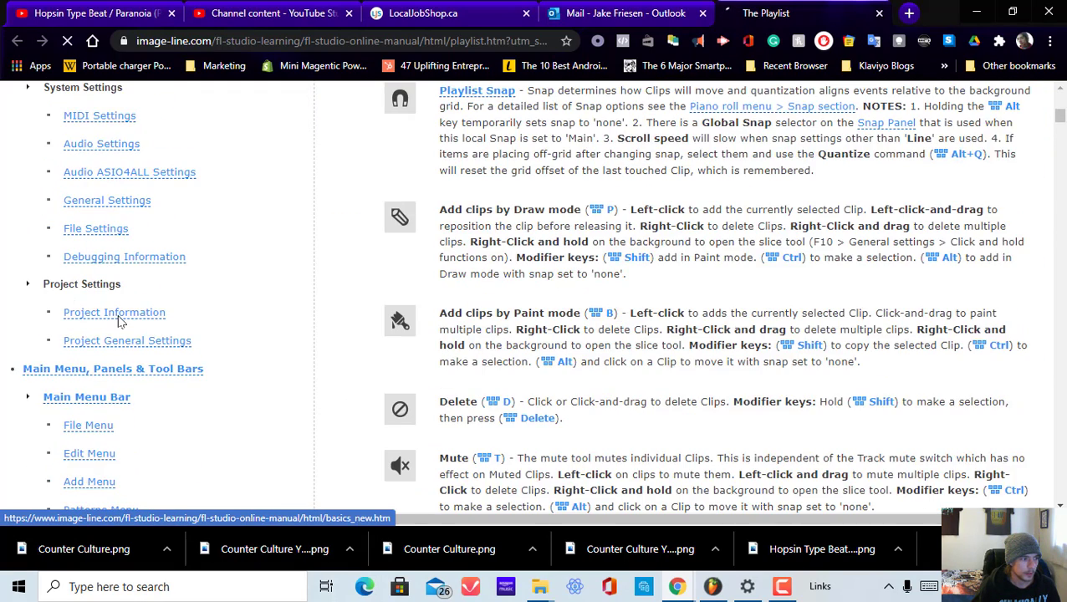
pyautogui.scroll(-20, 117, 322)
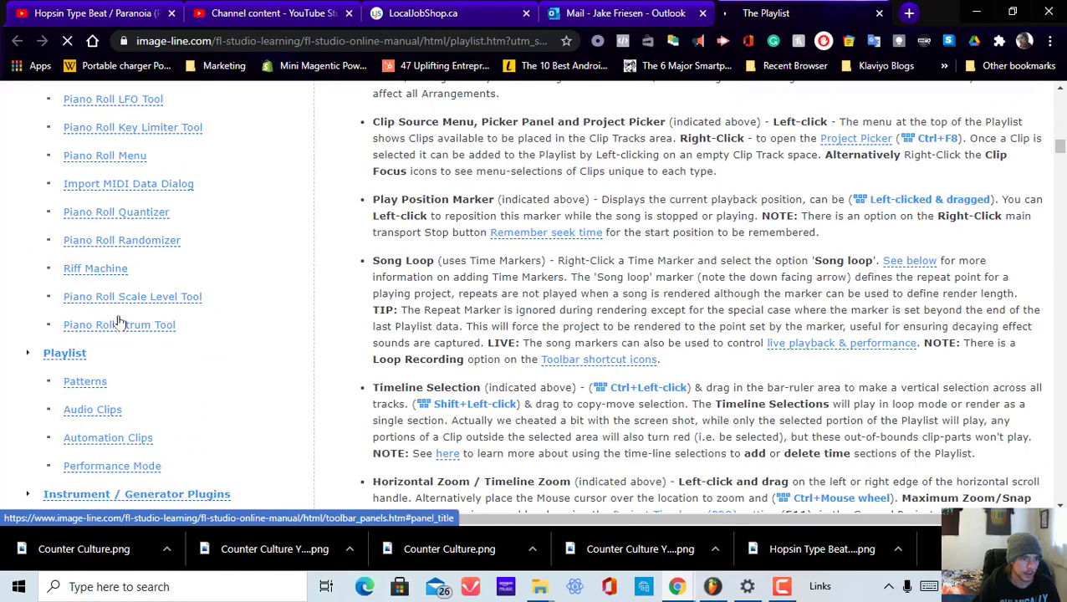
pyautogui.scroll(-5, 117, 322)
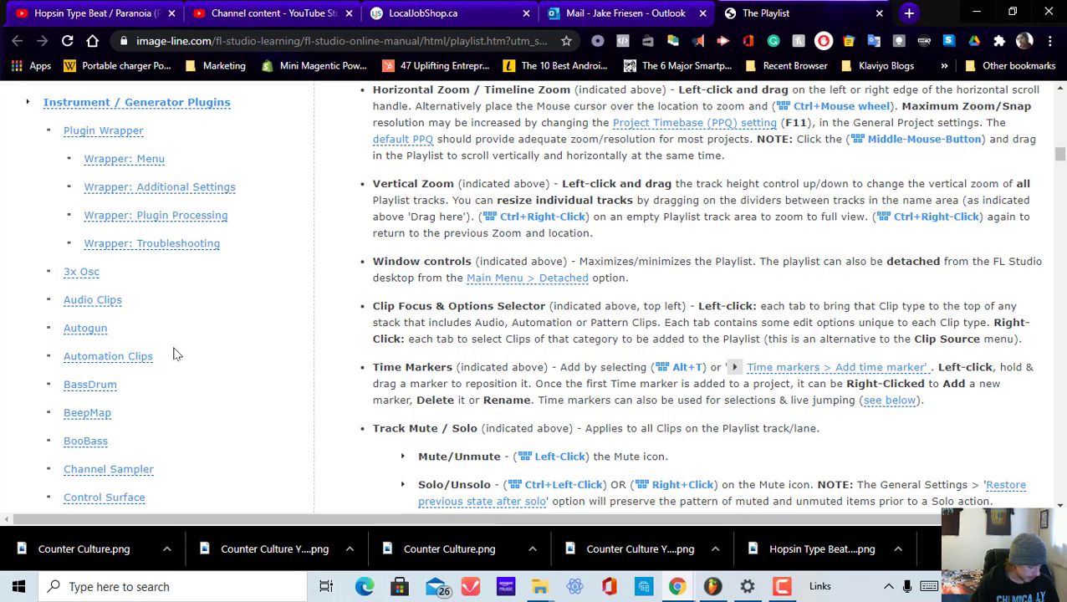
pyautogui.scroll(20, 454, 243)
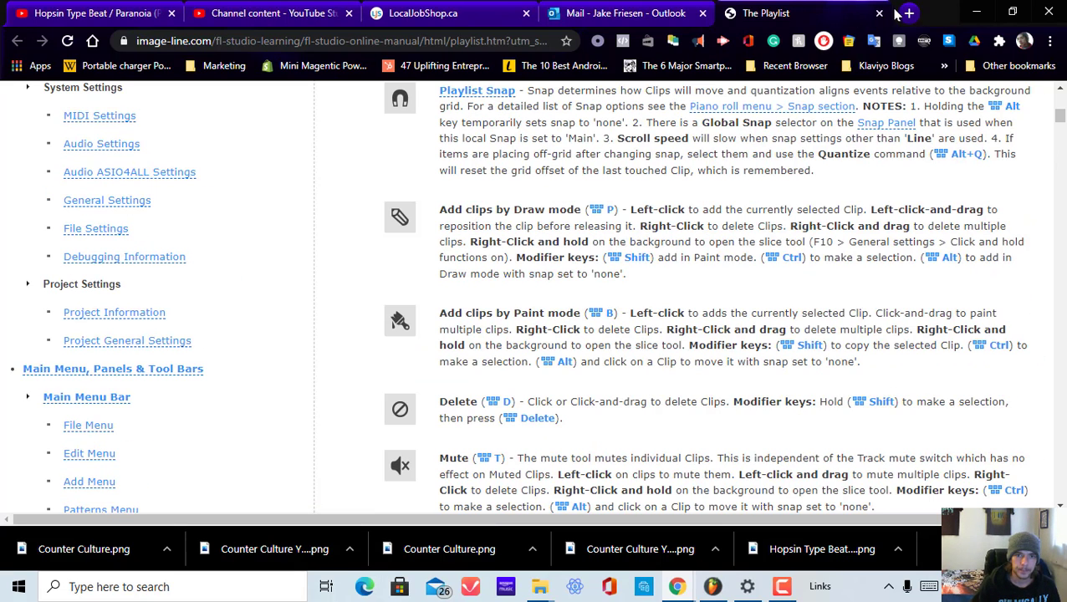
pyautogui.click(976, 10)
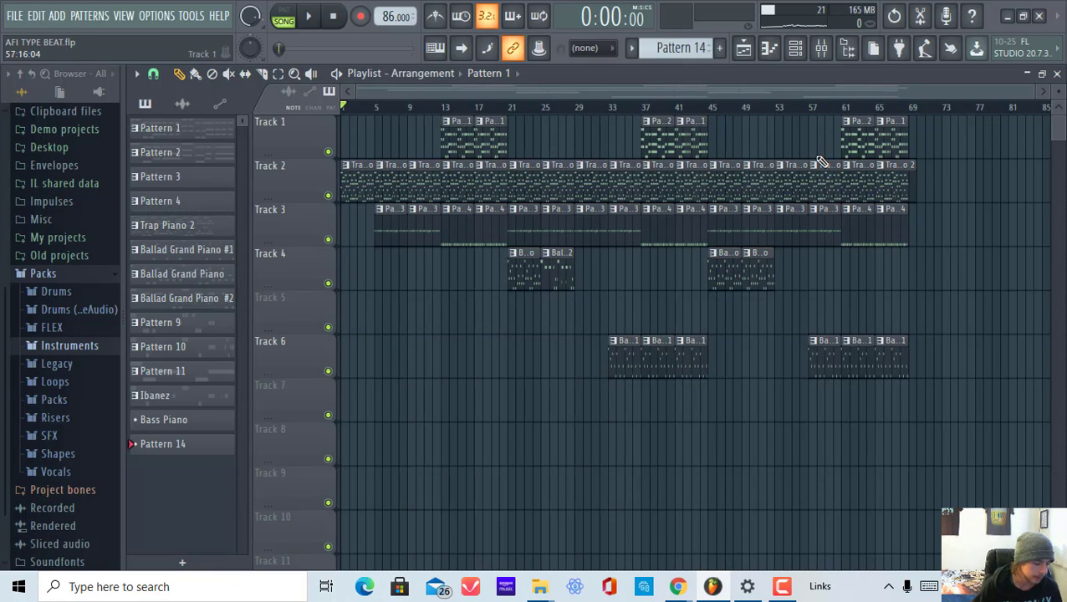
# Toggle the Playlist window, and show and hide the Channel rack
pyautogui.press('F5')
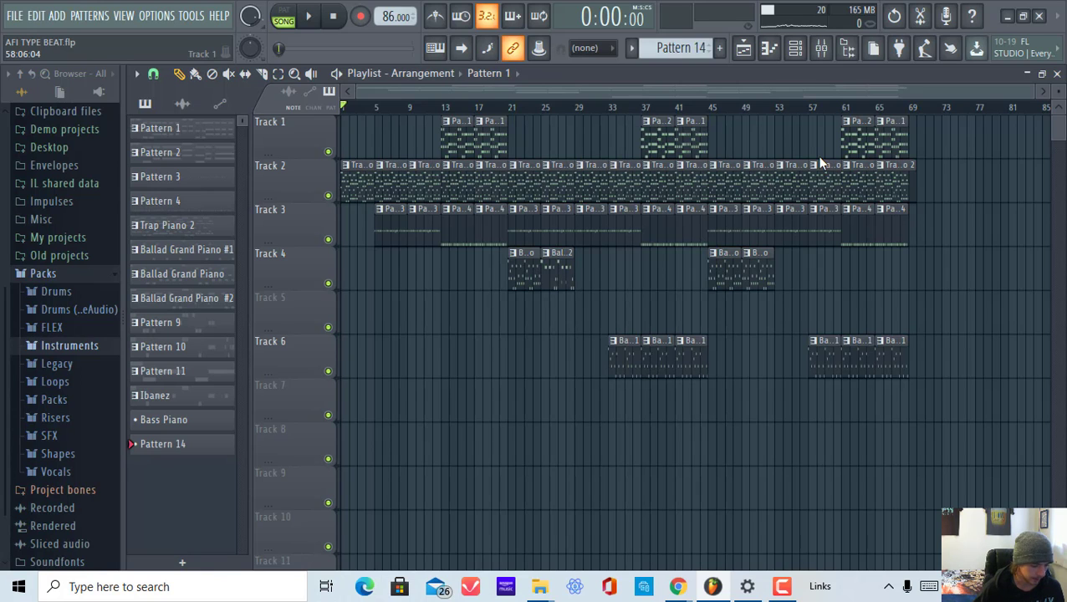
pyautogui.press('F6')
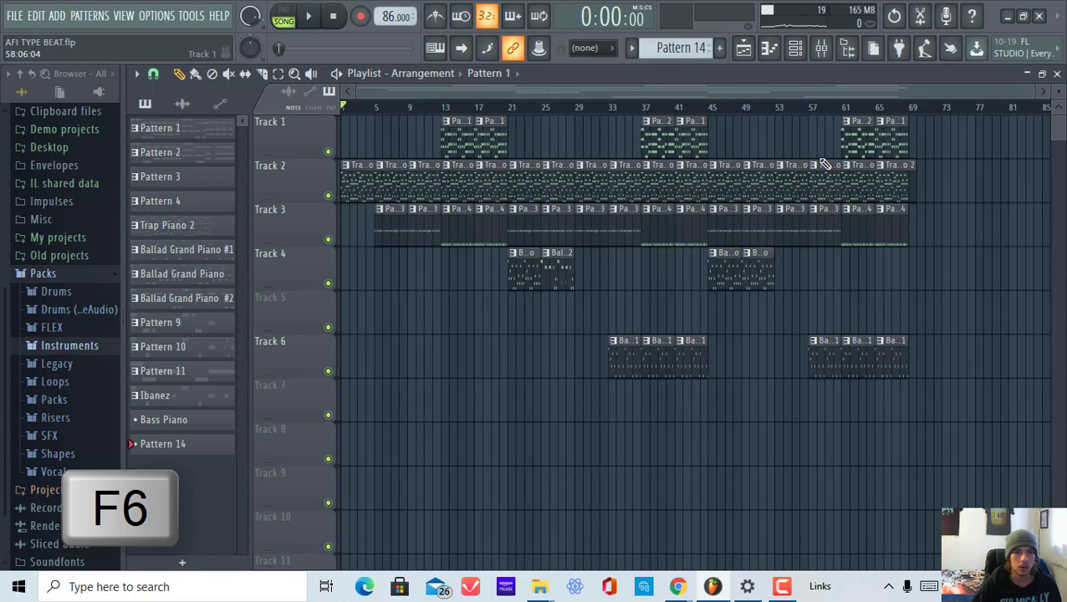
pyautogui.press('F6')
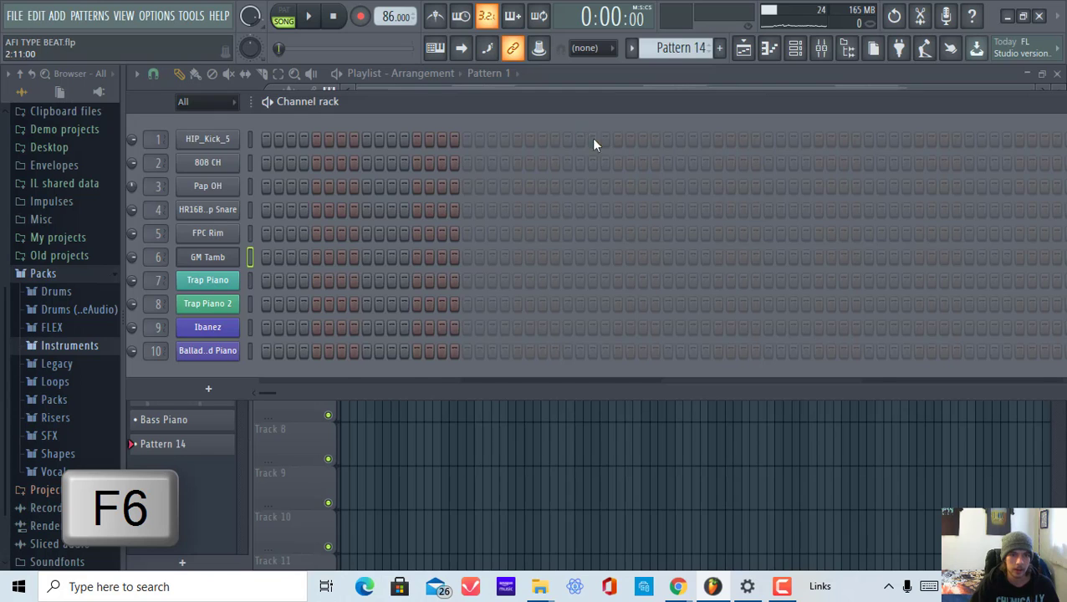
pyautogui.press('F6')
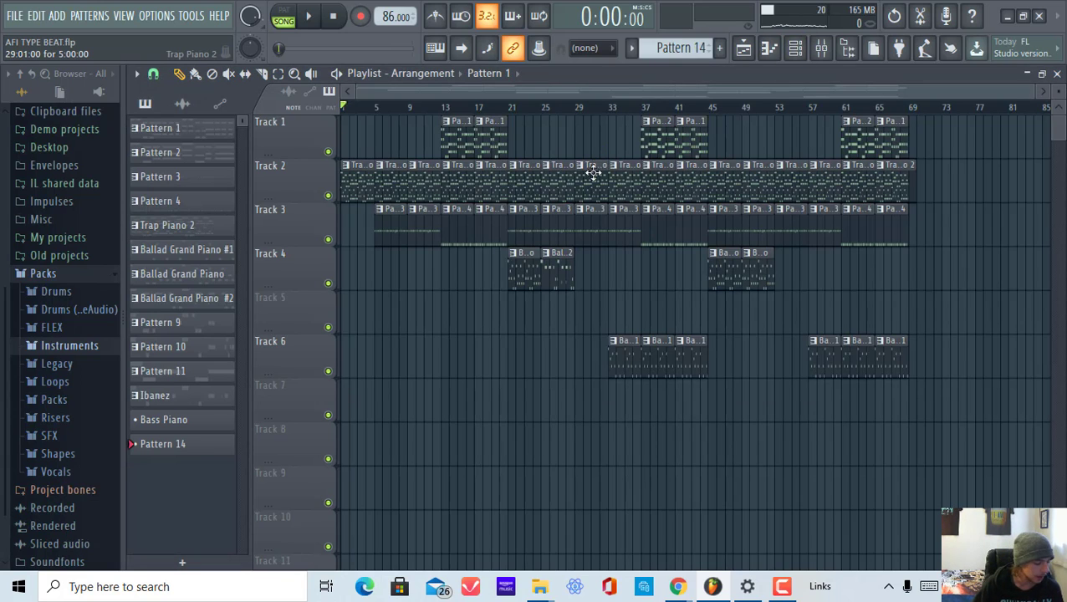
# Open the piano roll for the GM Tamb channel, and display and dismiss the plugin picker
pyautogui.press('F7')
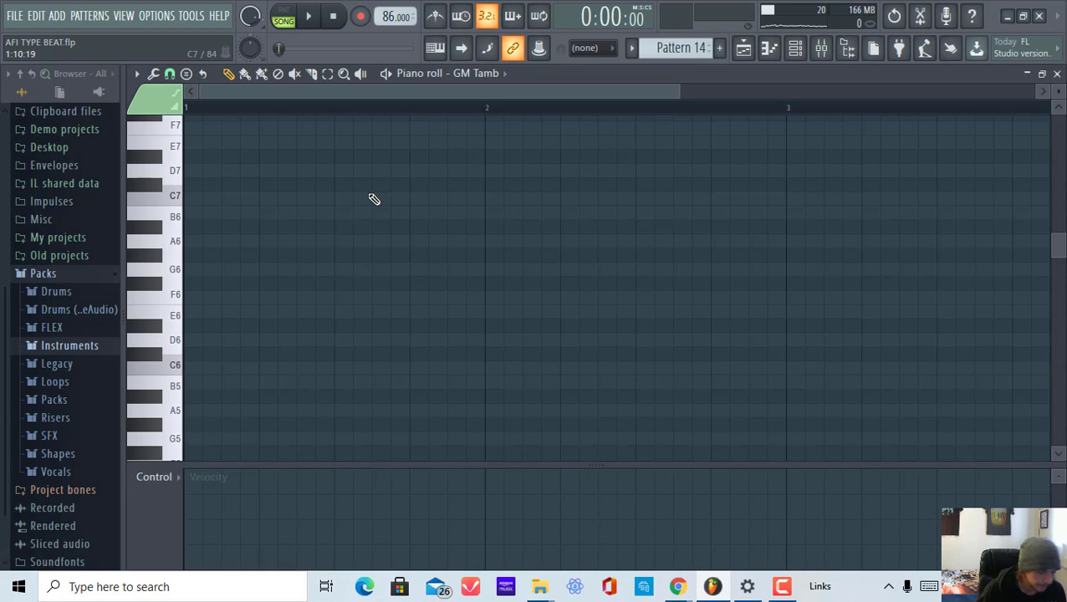
pyautogui.press('F8')
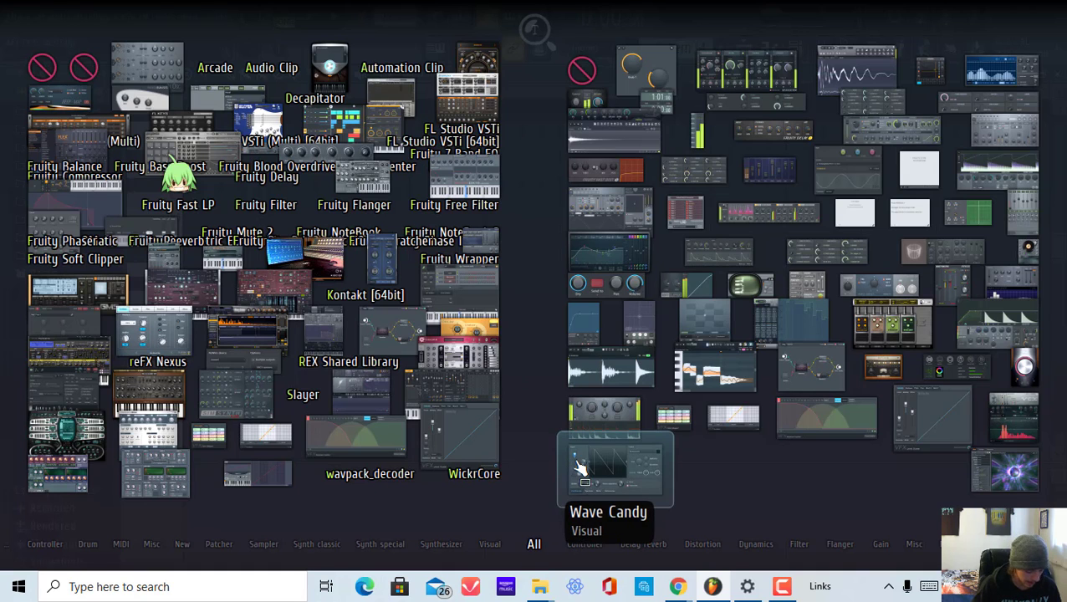
pyautogui.click(550, 516)
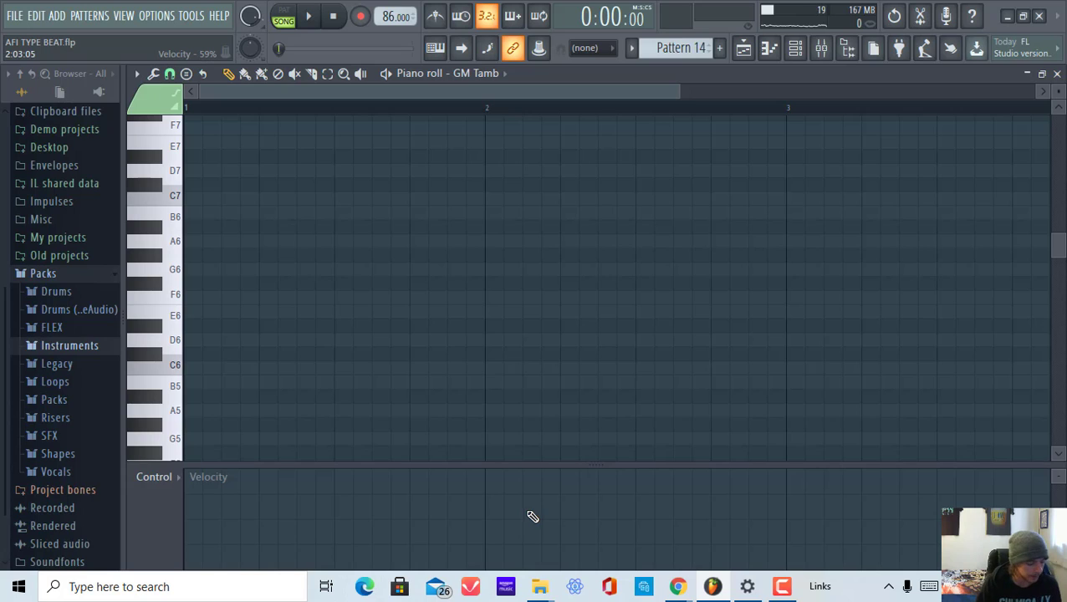
# Bring up the Mixer in place of the piano roll
pyautogui.press('F9')
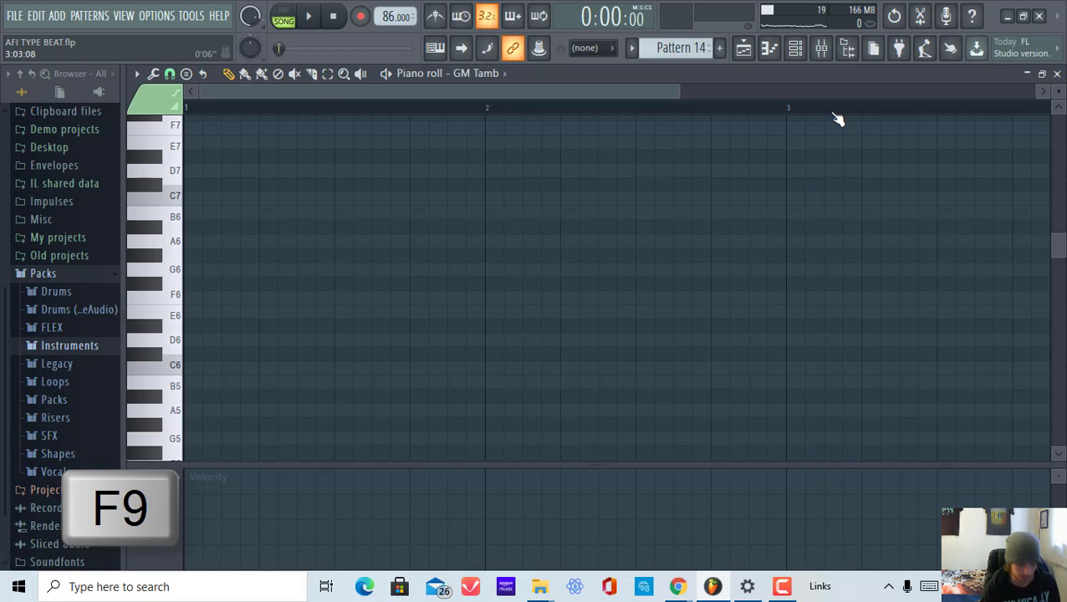
pyautogui.click(830, 58)
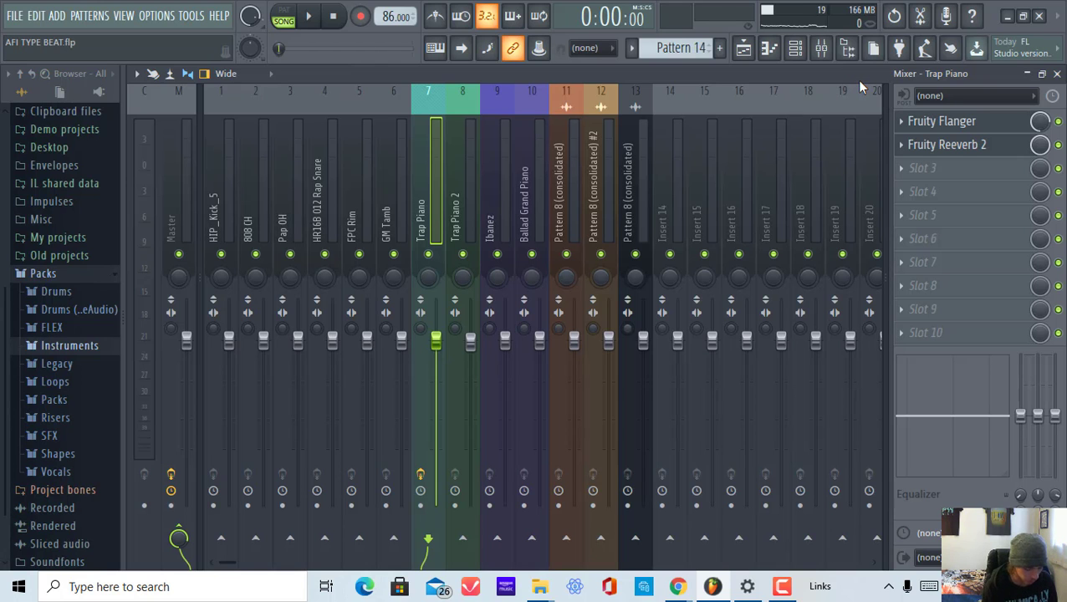
# Open the project picker, view only its patterns and only its channels, and close it
pyautogui.hotkey('ctrl', 'F8')
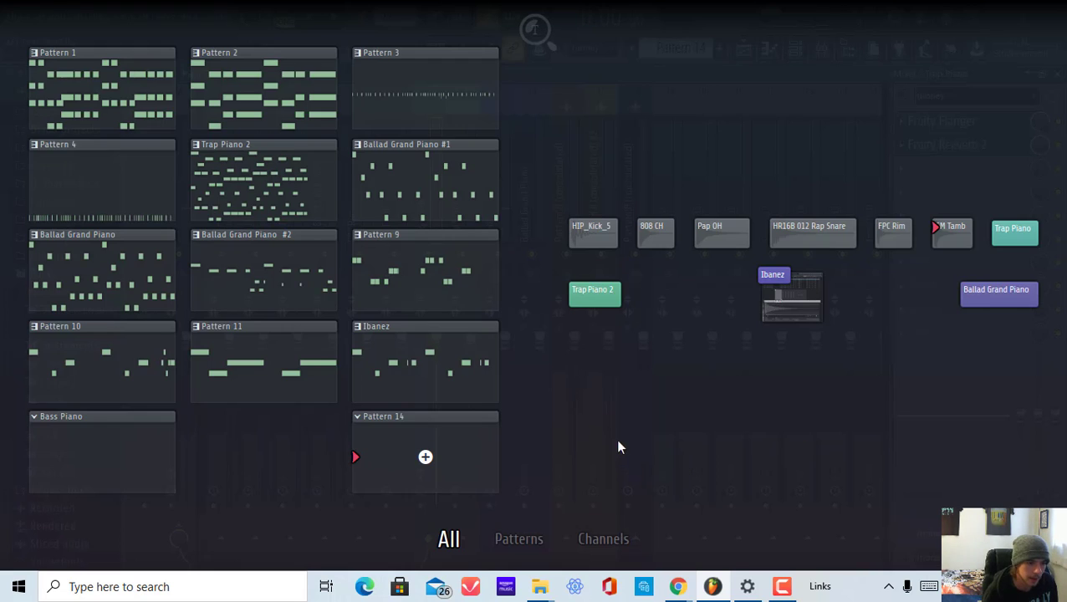
pyautogui.click(515, 542)
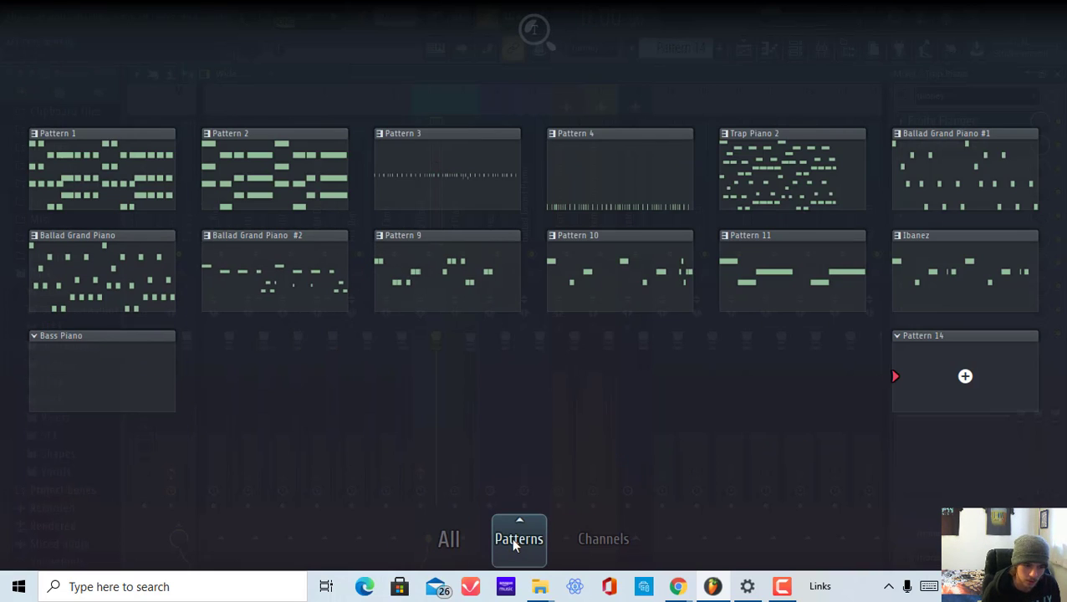
pyautogui.click(595, 545)
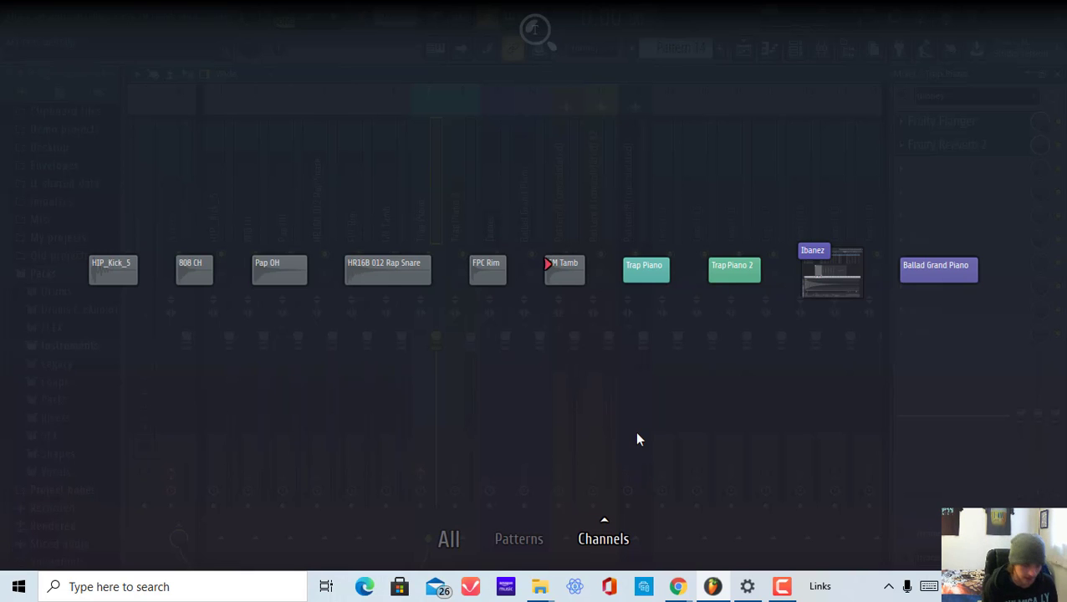
pyautogui.press('Escape')
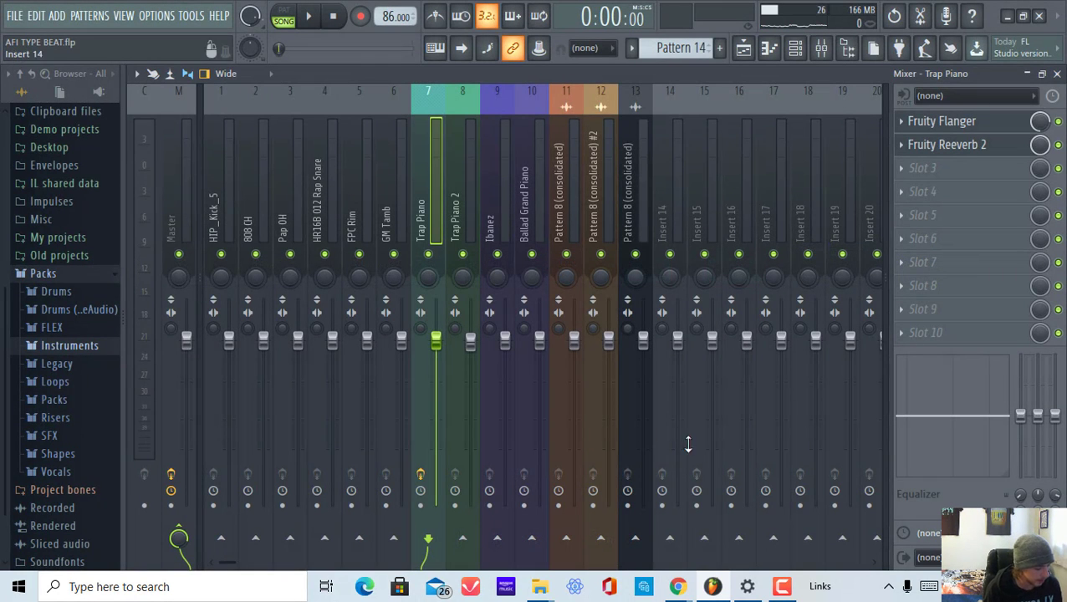
# Return from the Mixer to the Playlist arrangement
pyautogui.press('F10')
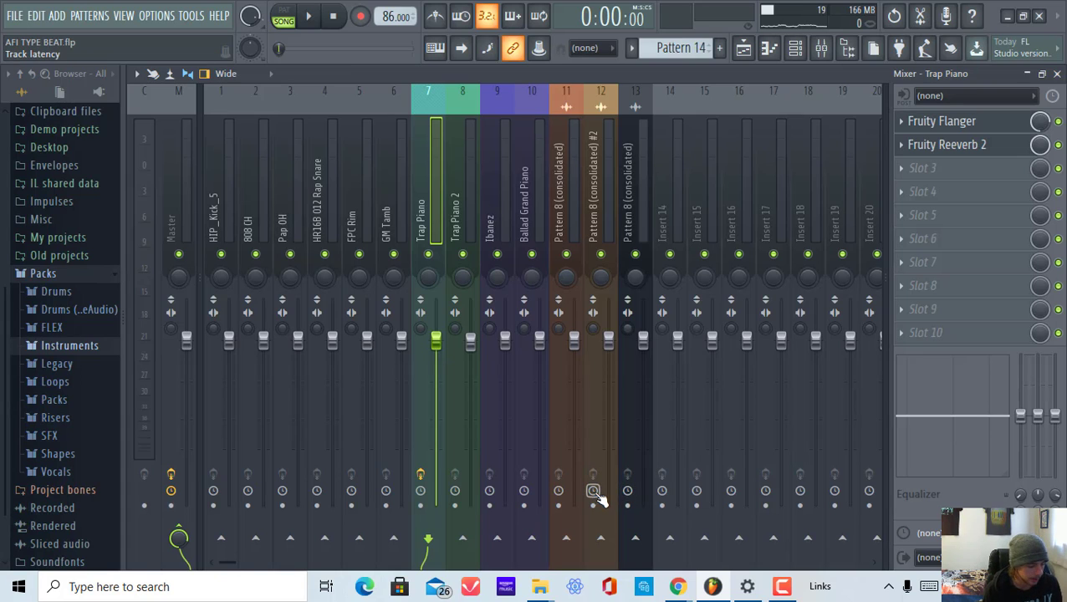
pyautogui.click(767, 55)
pyautogui.click(766, 54)
pyautogui.click(747, 54)
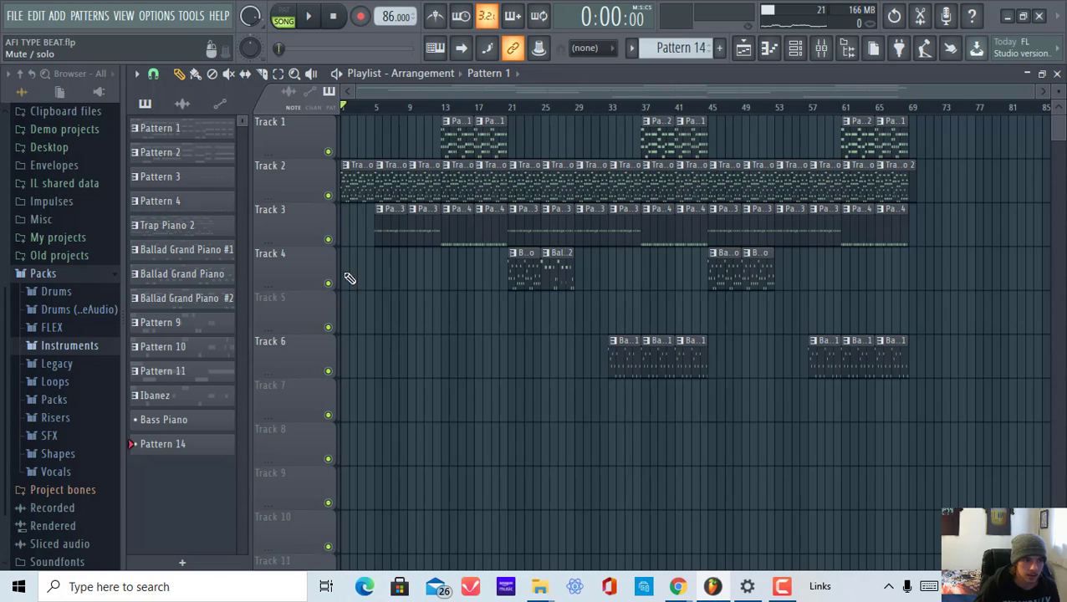
pyautogui.moveTo(363, 265); pyautogui.dragTo(434, 238)
pyautogui.keyDown('ctrl'); pyautogui.click(431, 315); pyautogui.keyUp('ctrl')
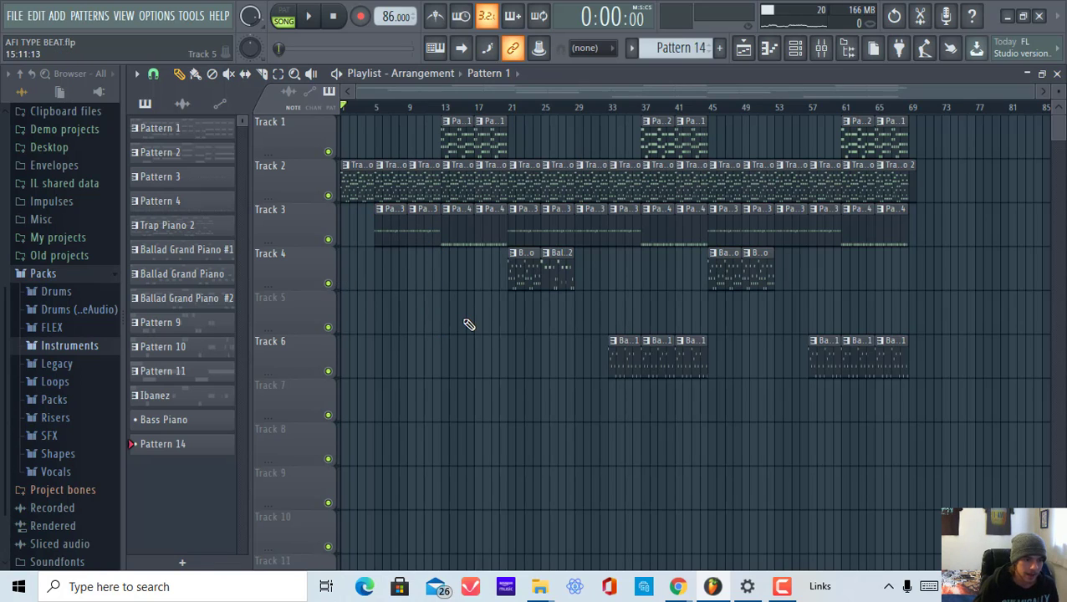
# Try out the Playlist's Draw and Paint tools, leaving Paint active
pyautogui.click(195, 73)
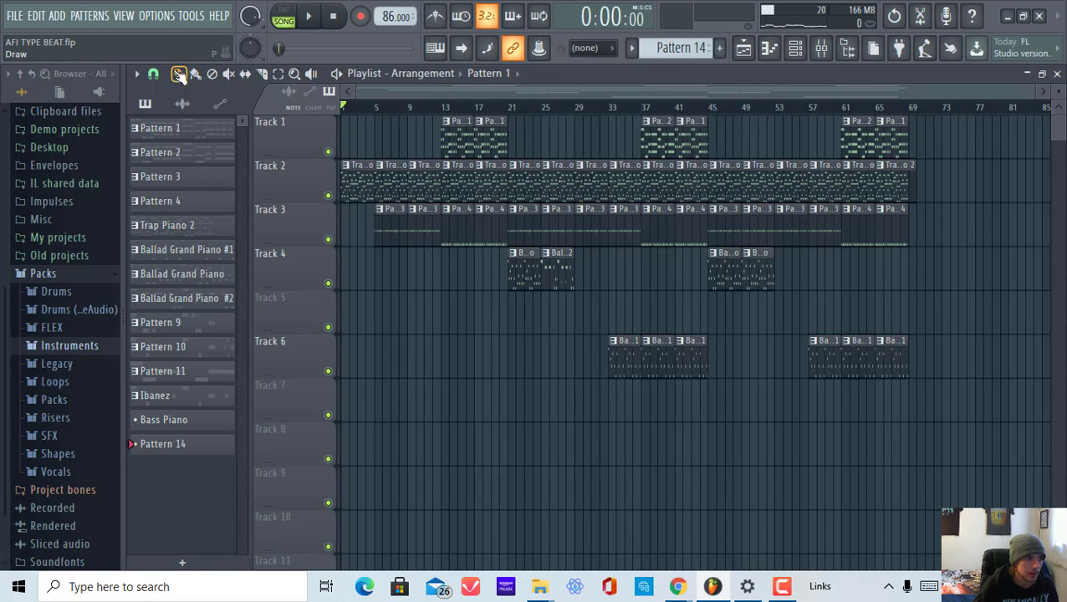
pyautogui.click(211, 74)
pyautogui.click(179, 74)
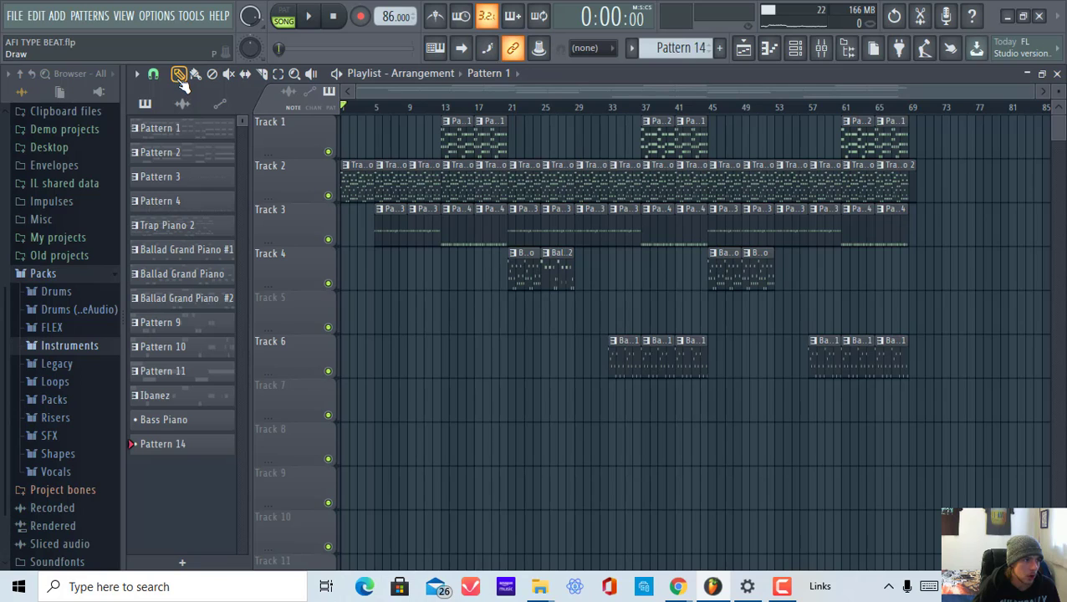
pyautogui.press('p')
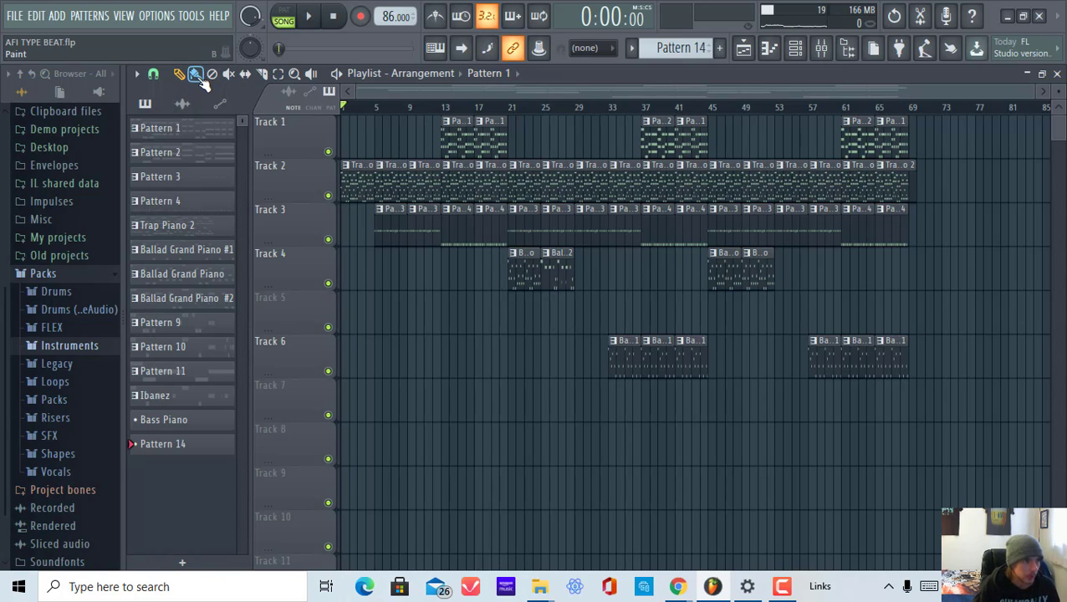
pyautogui.press('b')
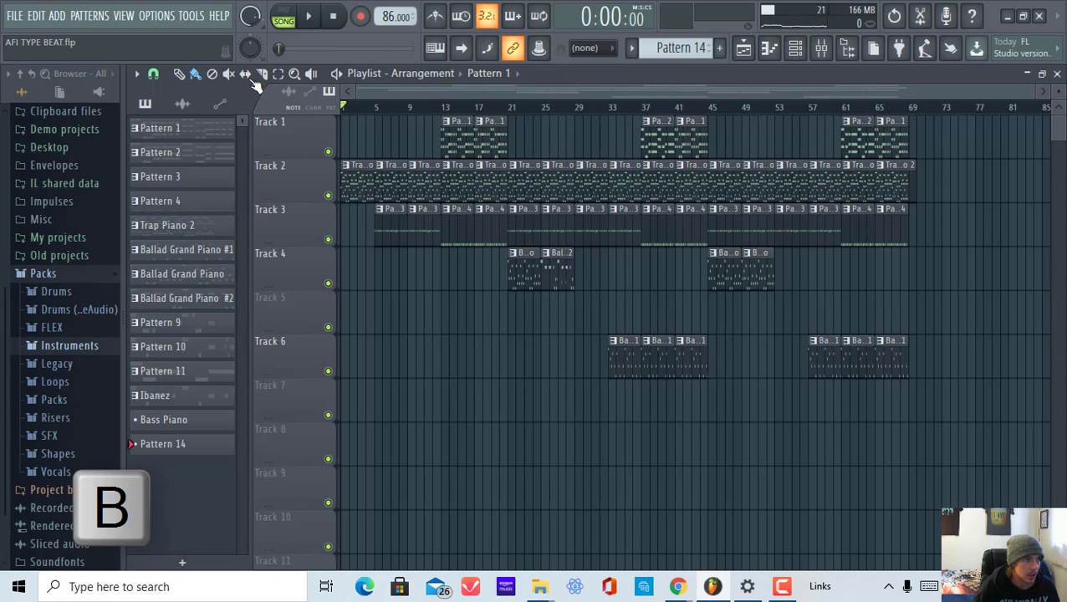
# Switch the Playlist tool through Delete, Mute and Slip in turn, leaving Slice active
pyautogui.click(212, 75)
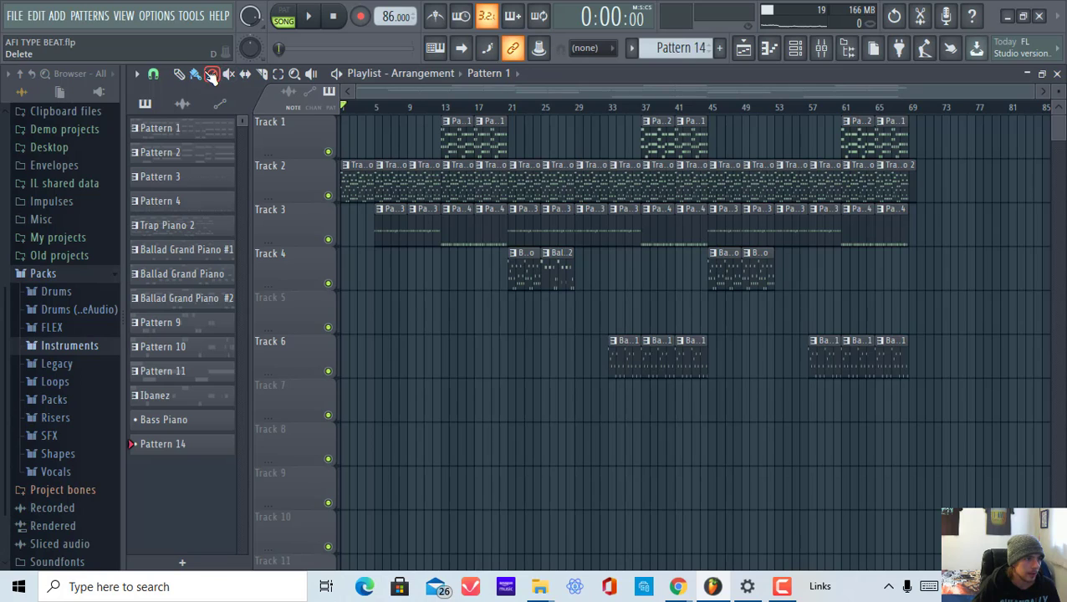
pyautogui.press('d')
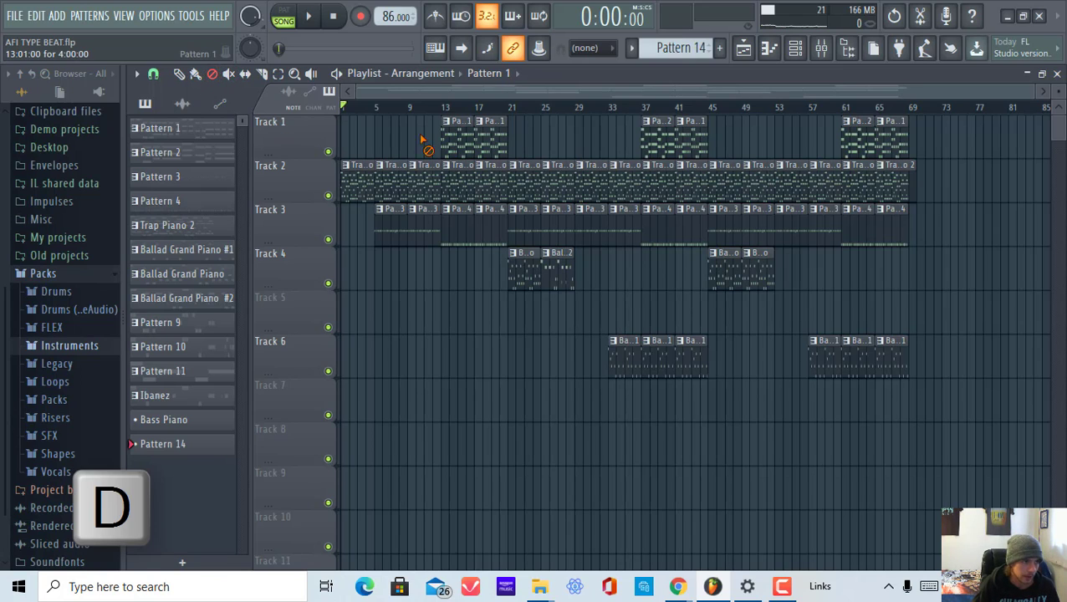
pyautogui.click(229, 75)
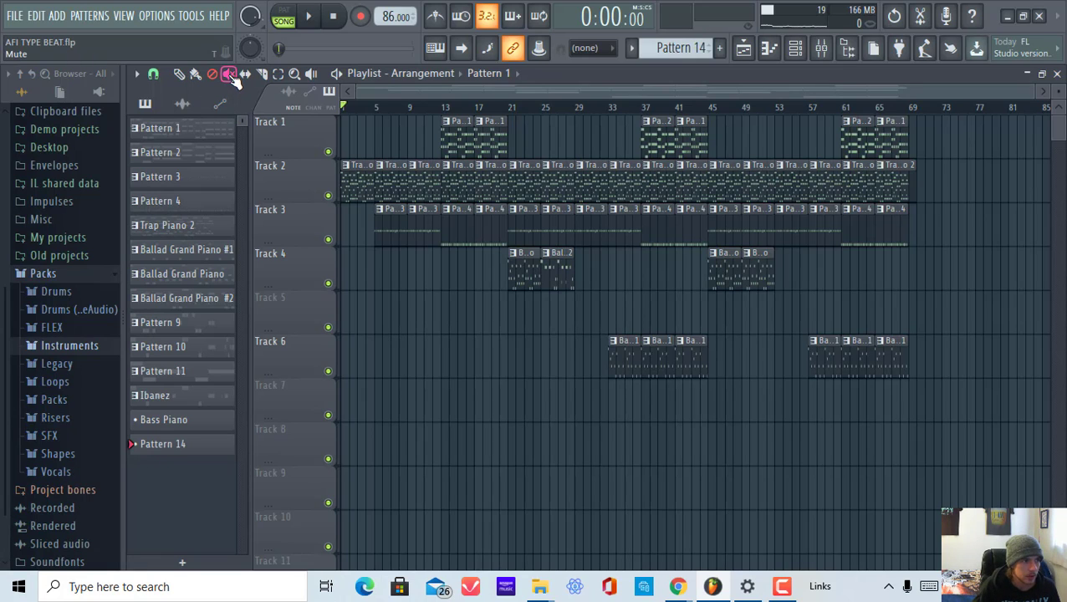
pyautogui.press('t')
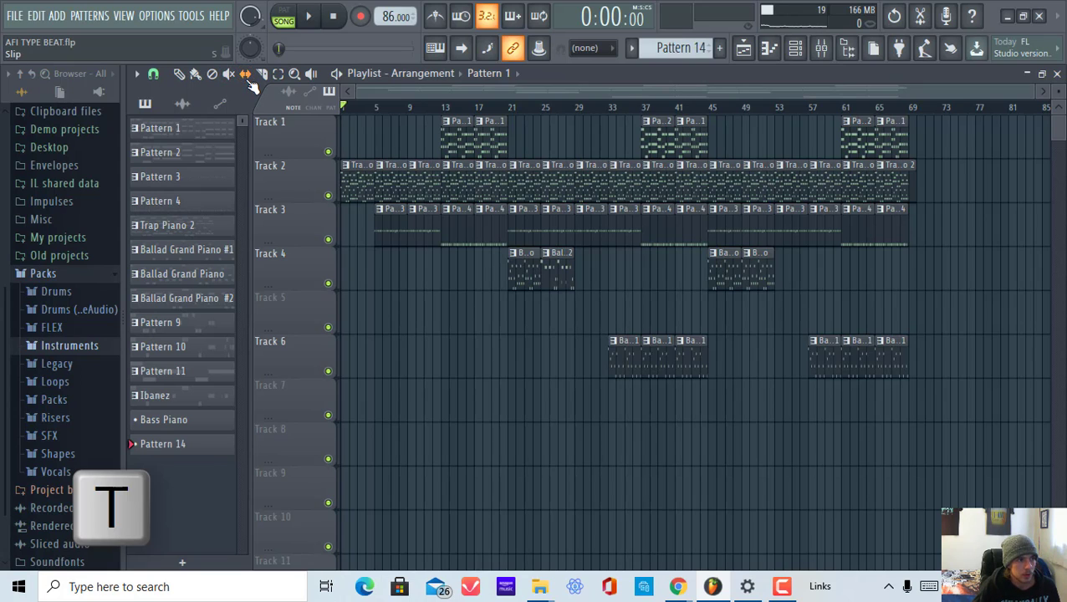
pyautogui.press('s')
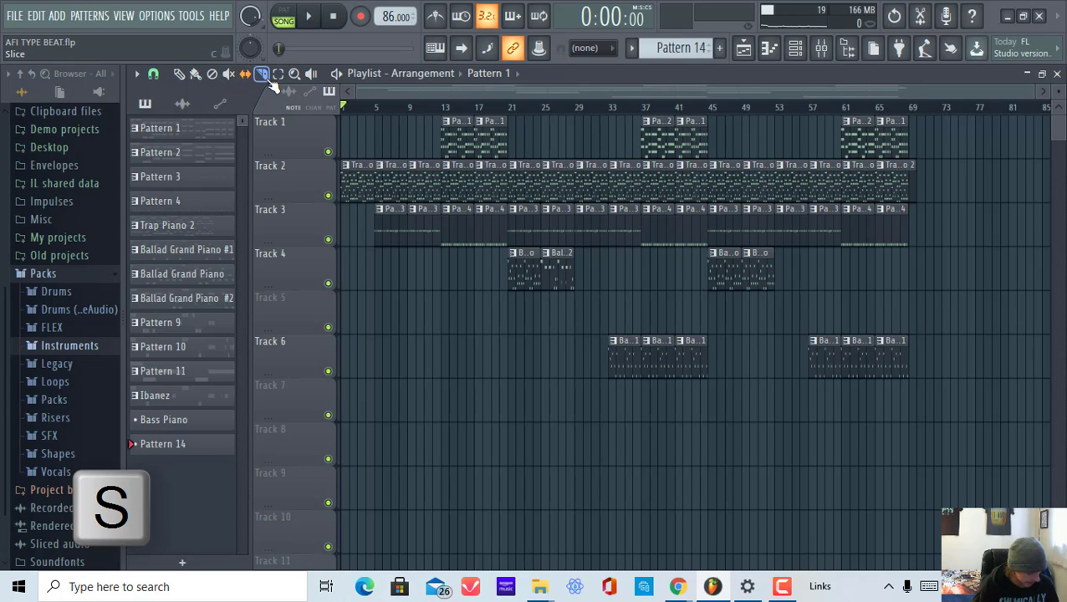
pyautogui.press('c')
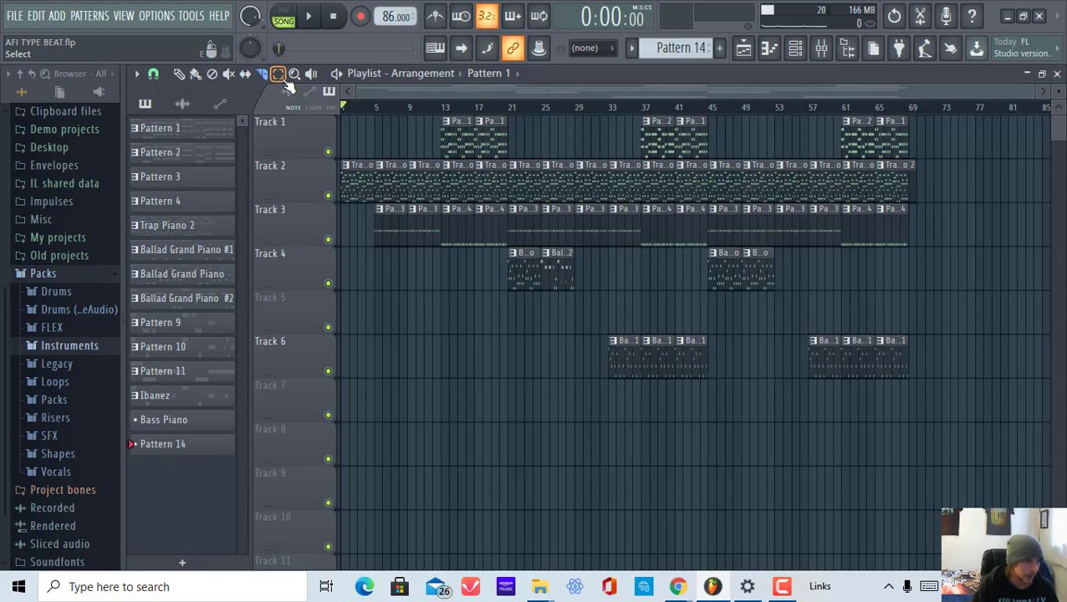
# Switch the Playlist tool through Select, Zoom and Playback in turn
pyautogui.press('e')
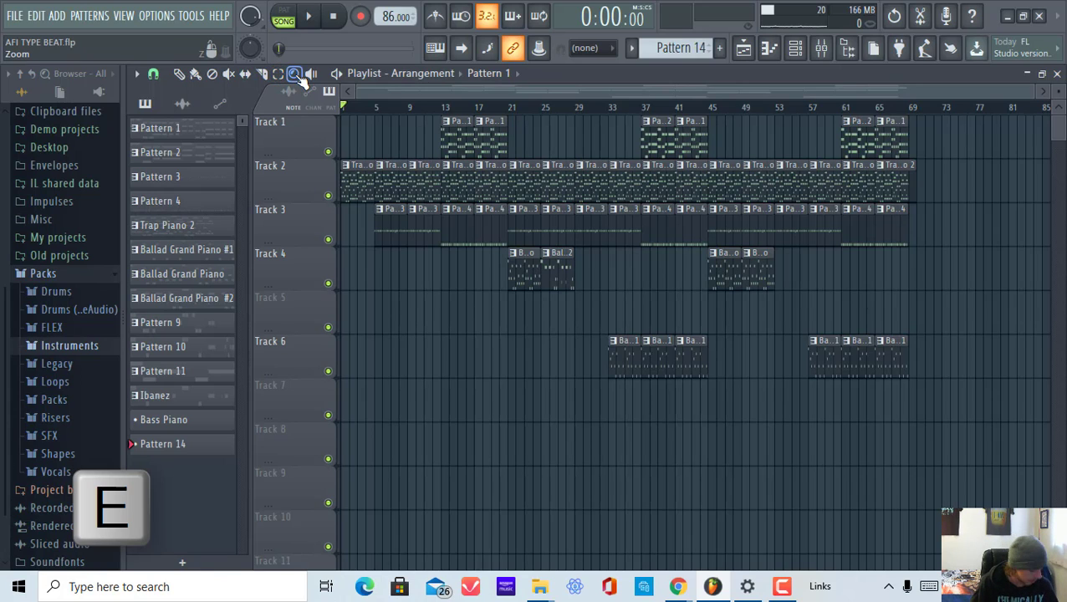
pyautogui.press('z')
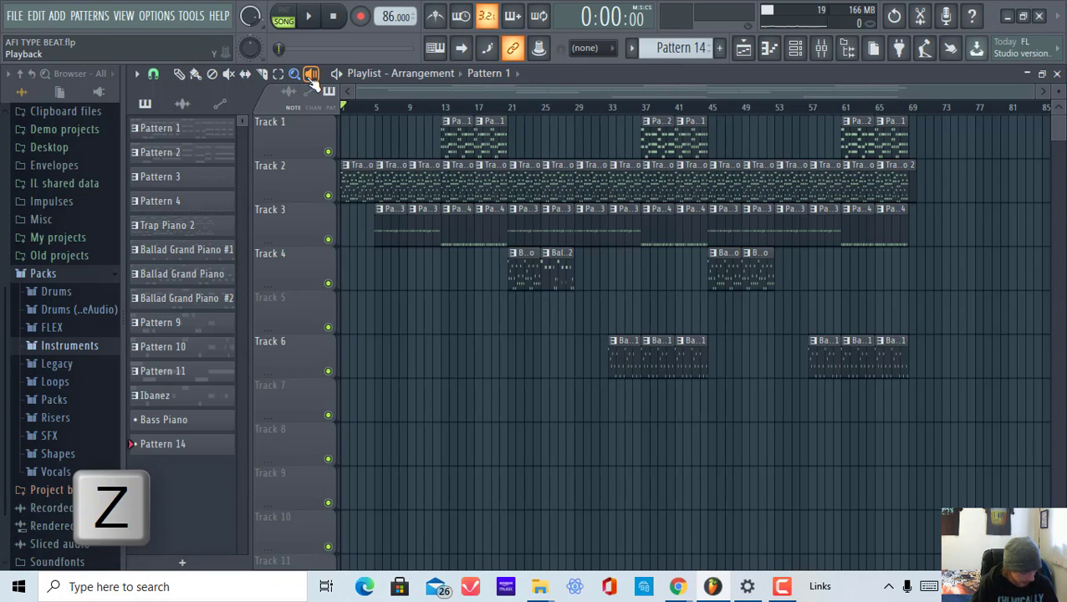
pyautogui.press('y')
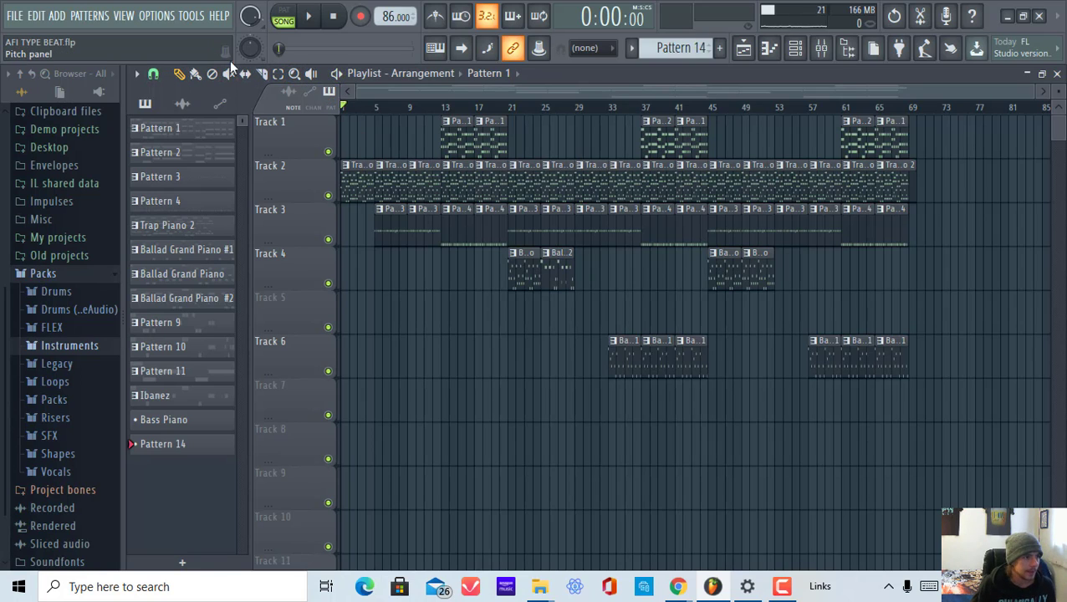
# Clone the first two Pattern 3 clips on Track 3 together onto Track 4 at bar 1, and delete the clones
pyautogui.moveTo(374, 270); pyautogui.dragTo(436, 273)
pyautogui.click(436, 273)
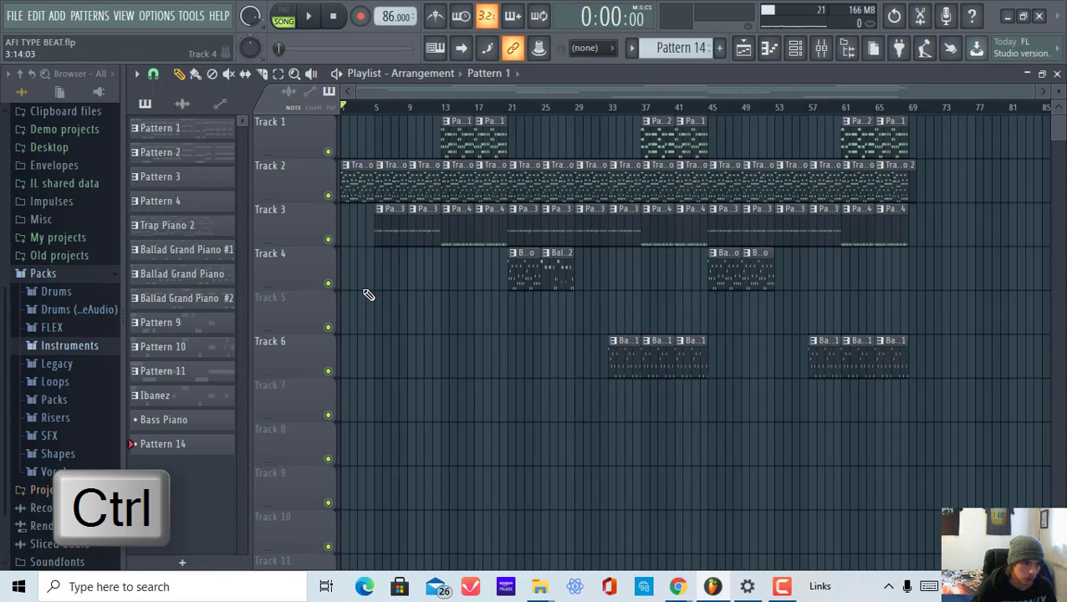
pyautogui.moveTo(364, 289); pyautogui.dragTo(440, 245)
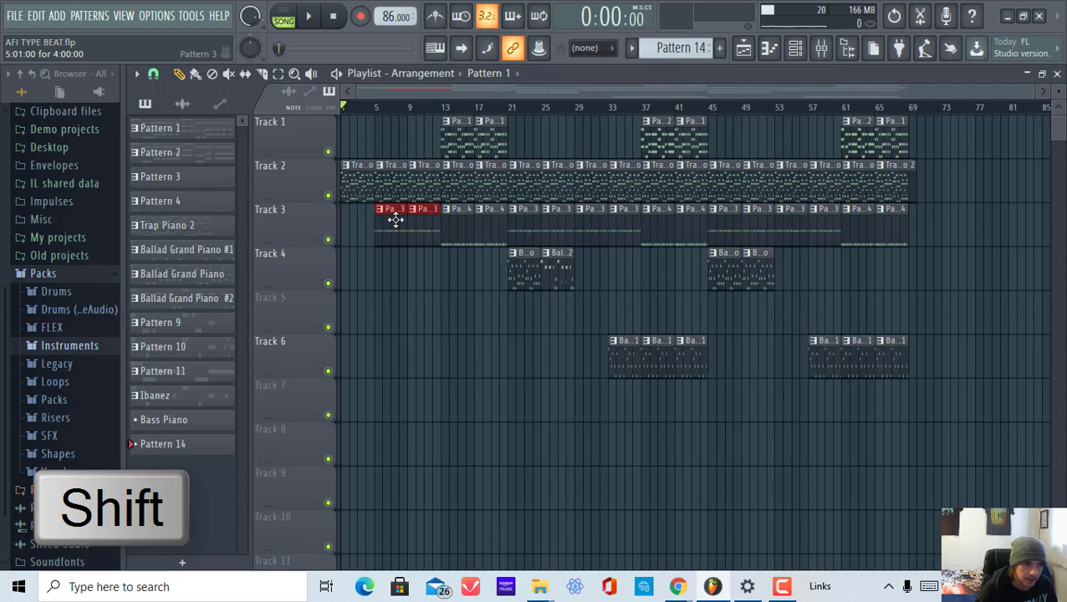
pyautogui.moveTo(395, 218)
pyautogui.mouseDown()
pyautogui.moveTo(356, 230)
pyautogui.moveTo(355, 339)
pyautogui.moveTo(300, 350)
pyautogui.moveTo(346, 283)
pyautogui.moveTo(379, 343)
pyautogui.moveTo(429, 295)
pyautogui.moveTo(327, 274)
pyautogui.moveTo(344, 254)
pyautogui.mouseUp()
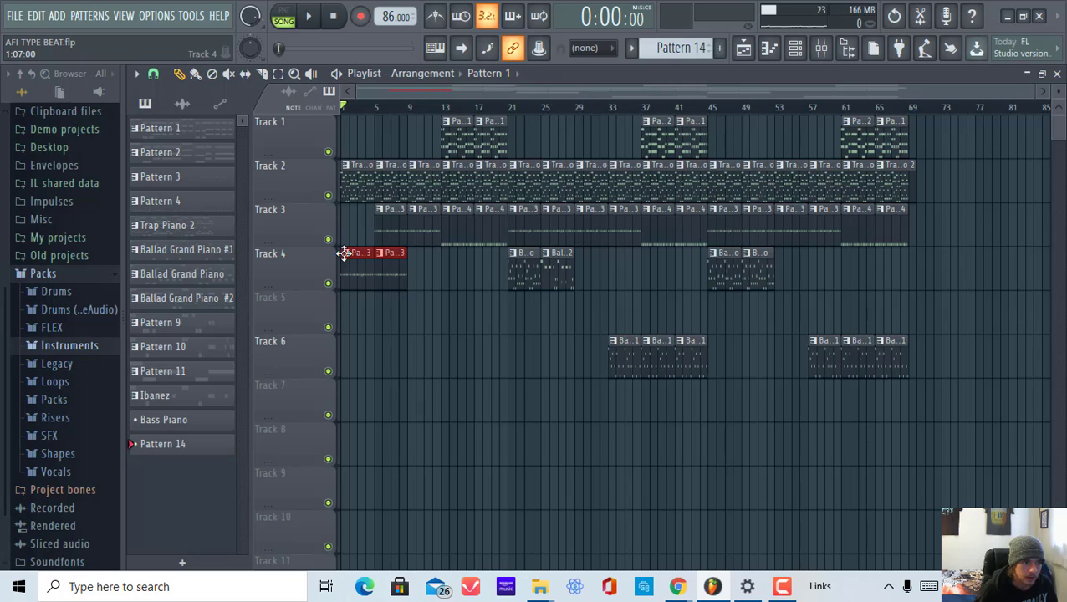
pyautogui.rightClick(391, 262)
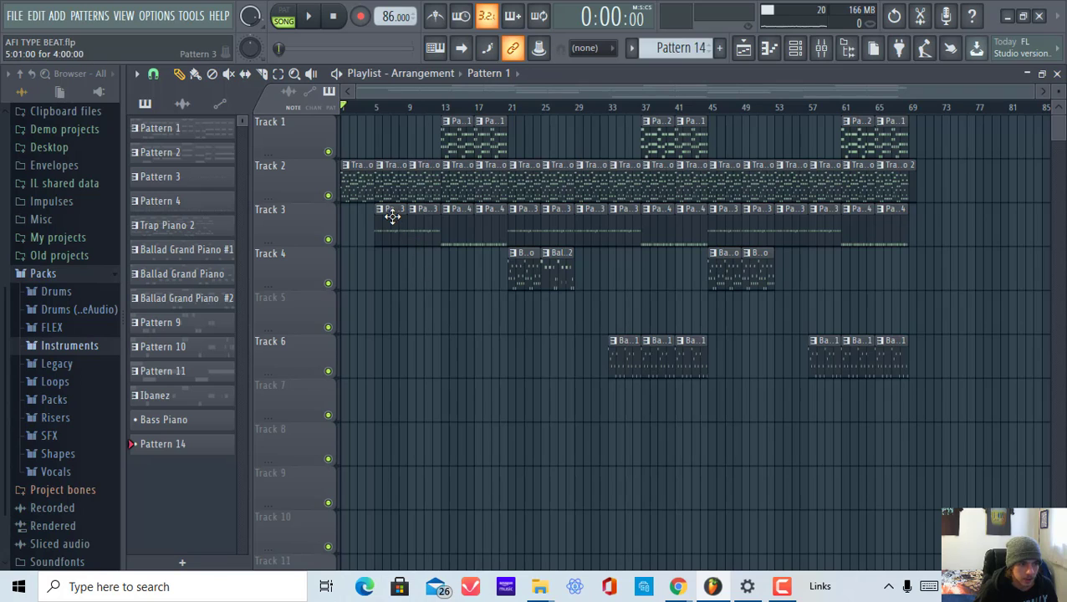
# Clone only the first Pattern 3 clip from Track 3 onto Track 4 at bar 1, and delete that clone
pyautogui.moveTo(392, 217); pyautogui.dragTo(319, 282)
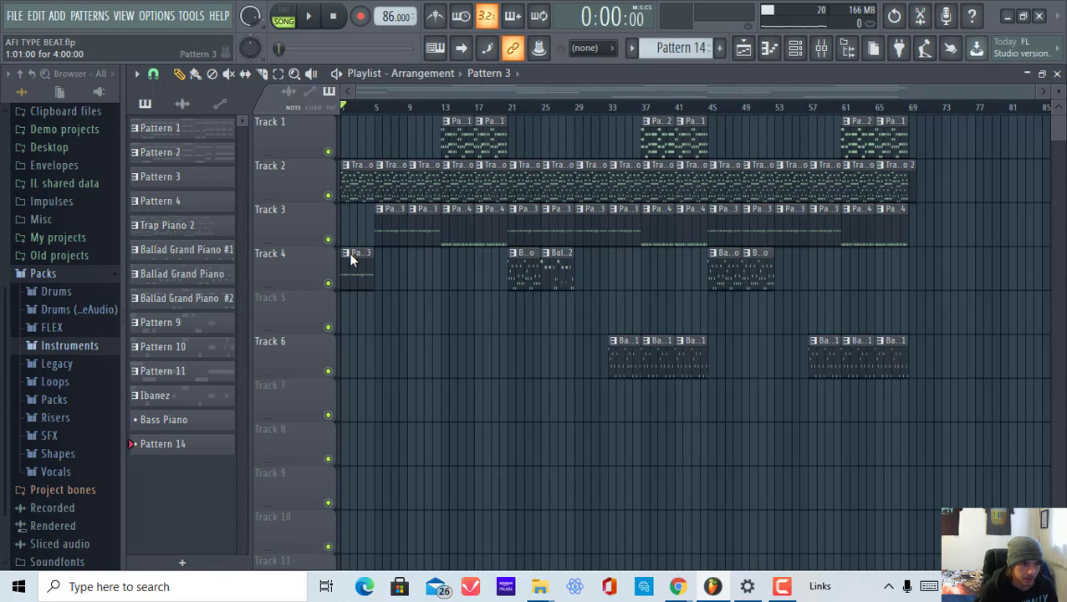
pyautogui.click(349, 252)
pyautogui.rightClick(359, 250)
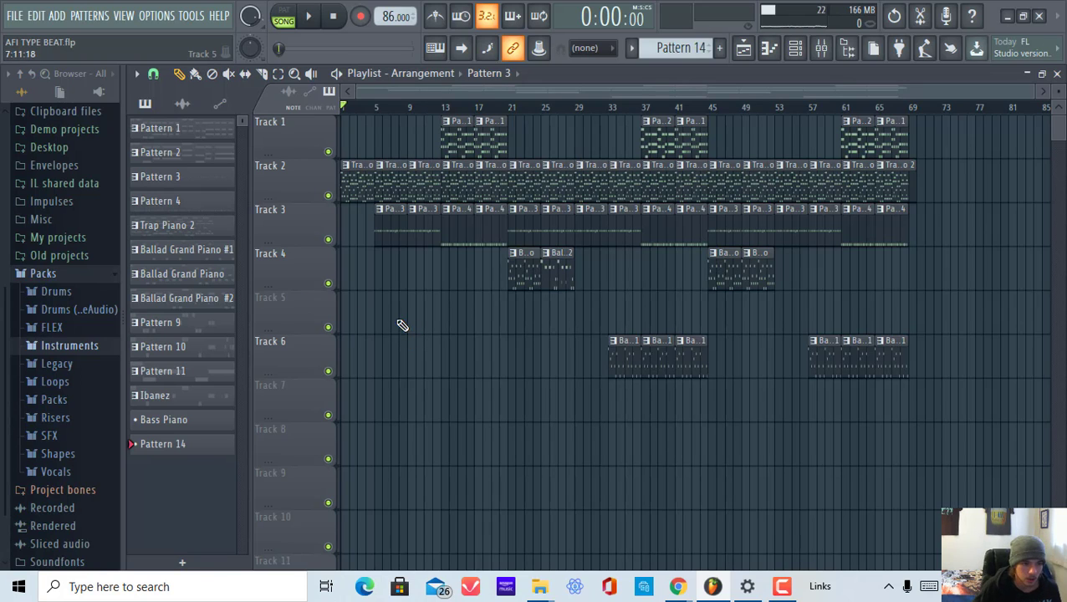
# Clone the first two Pattern 3 clips of Track 3 onto Track 5 at bar 1, and copy and paste the cloned pair
pyautogui.moveTo(425, 241); pyautogui.dragTo(346, 205)
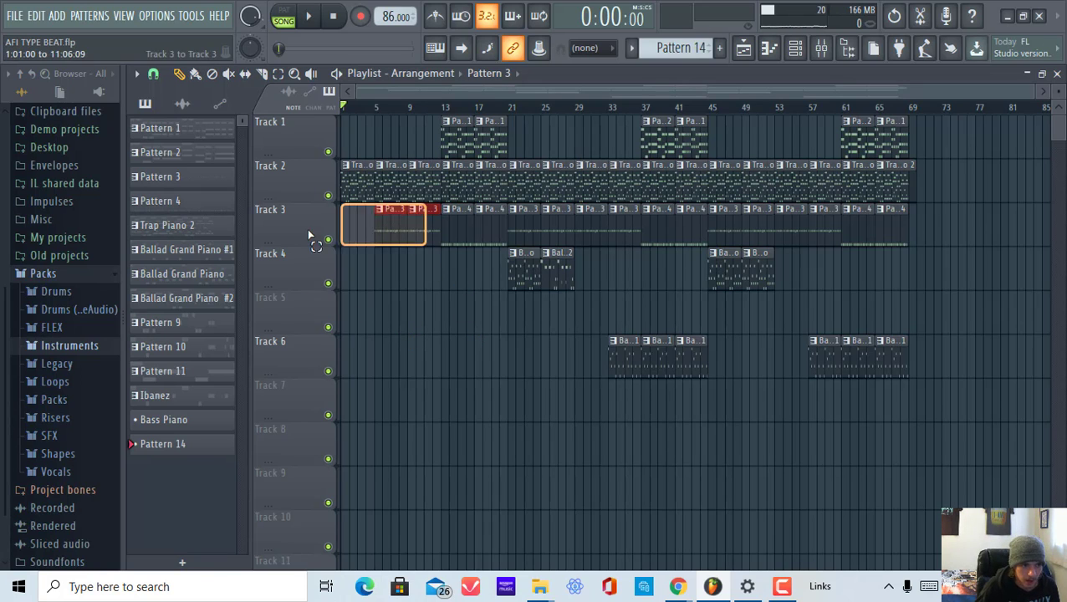
pyautogui.moveTo(435, 234); pyautogui.dragTo(343, 311)
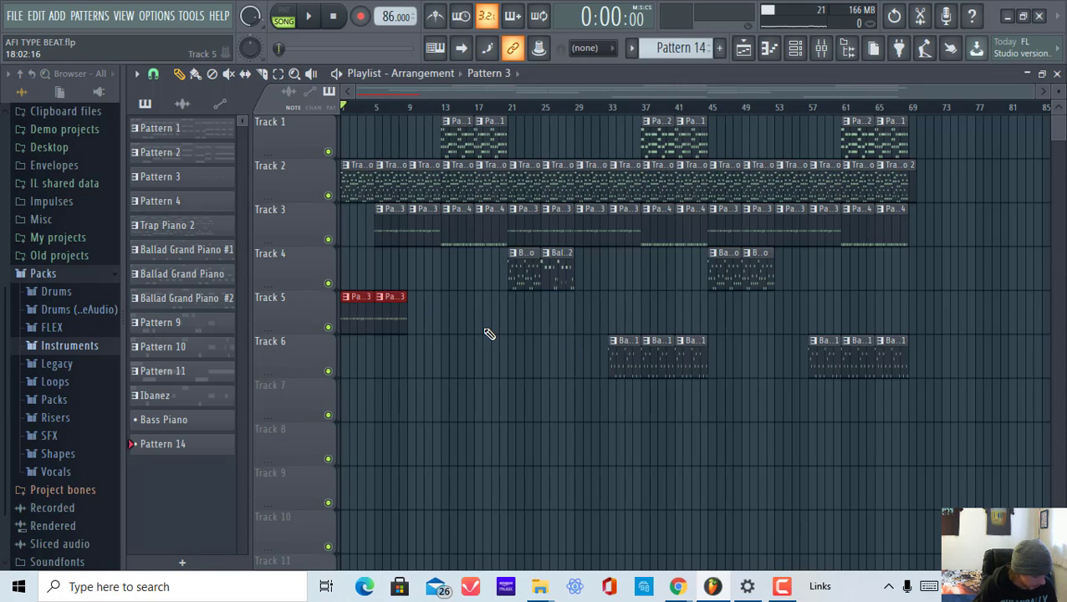
pyautogui.hotkey('ctrl', 'c')
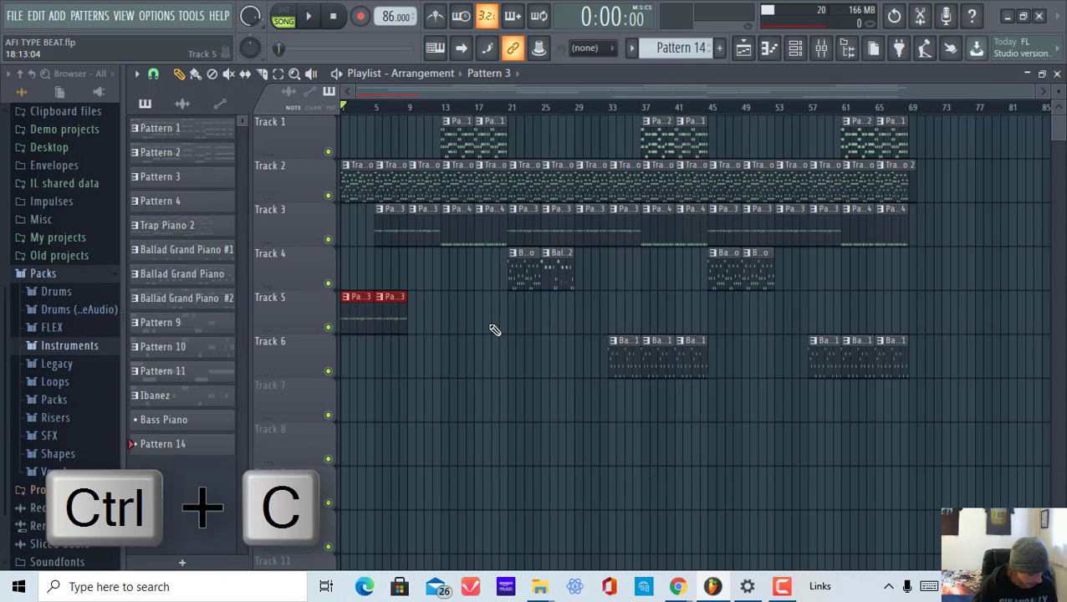
pyautogui.hotkey('ctrl', 'v')
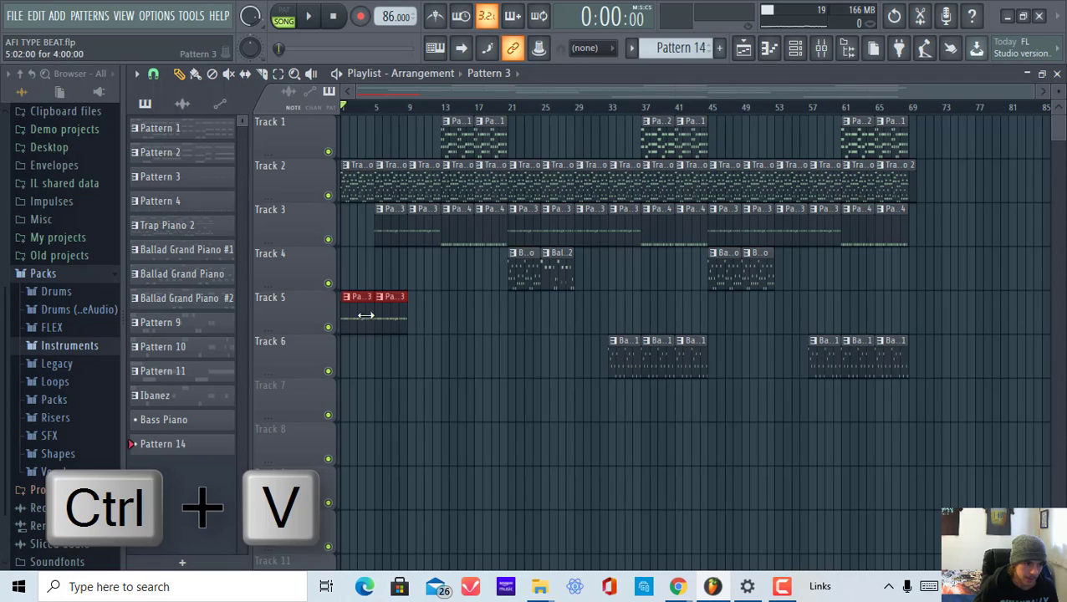
# Move the pasted clips aside and delete them, and duplicate the remaining Track 5 pair directly behind it at bar 9
pyautogui.moveTo(357, 306); pyautogui.dragTo(267, 317)
pyautogui.rightClick(422, 310)
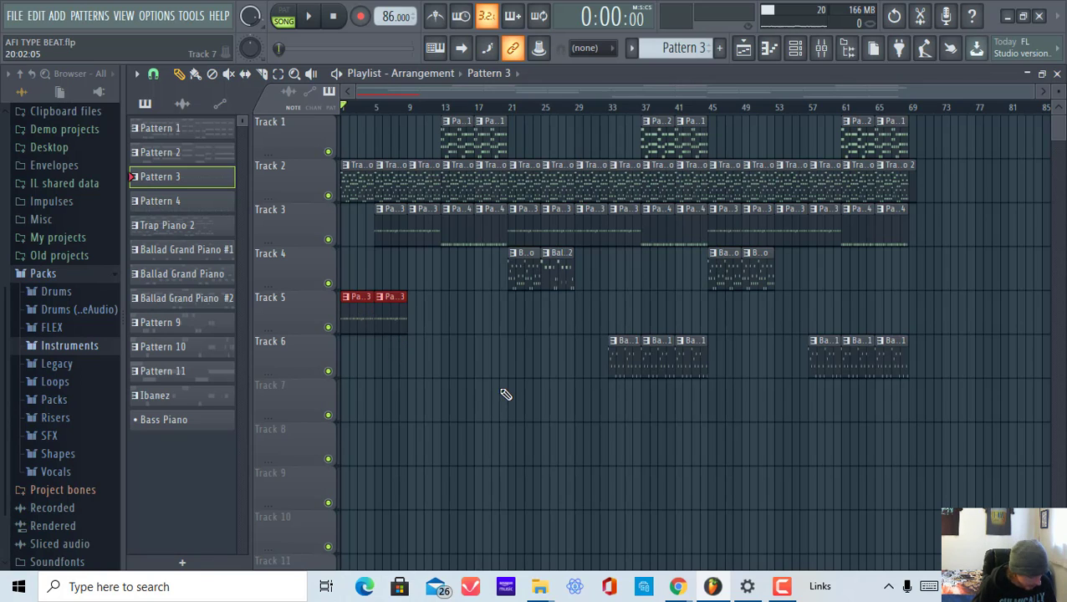
pyautogui.hotkey('ctrl', 'b')
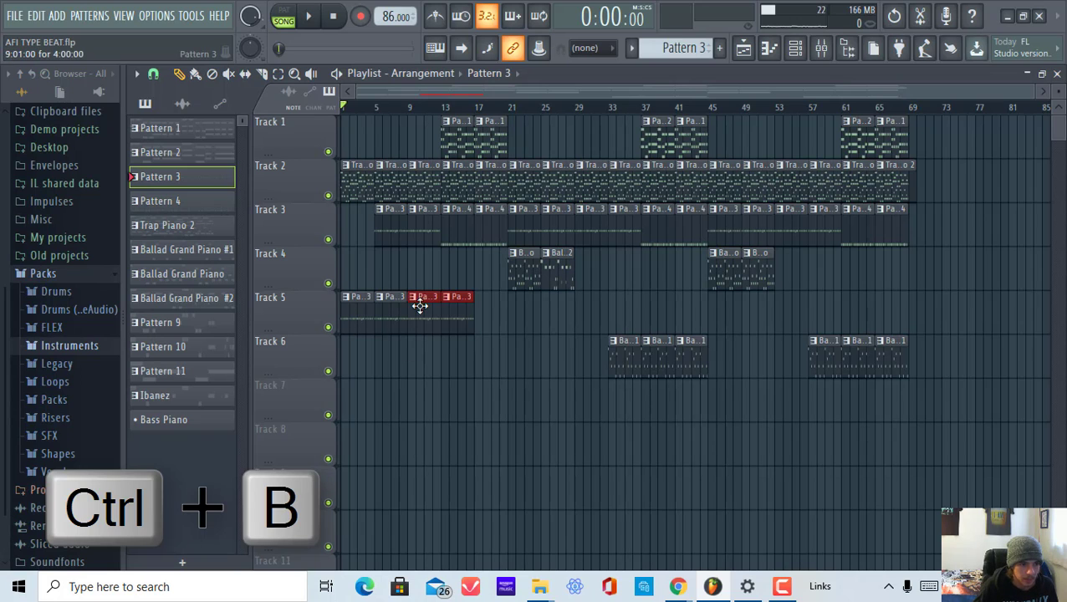
# Delete all clips on Track 5 and the two clips at bars 21 to 29 on Track 4
pyautogui.rightClick(465, 310)
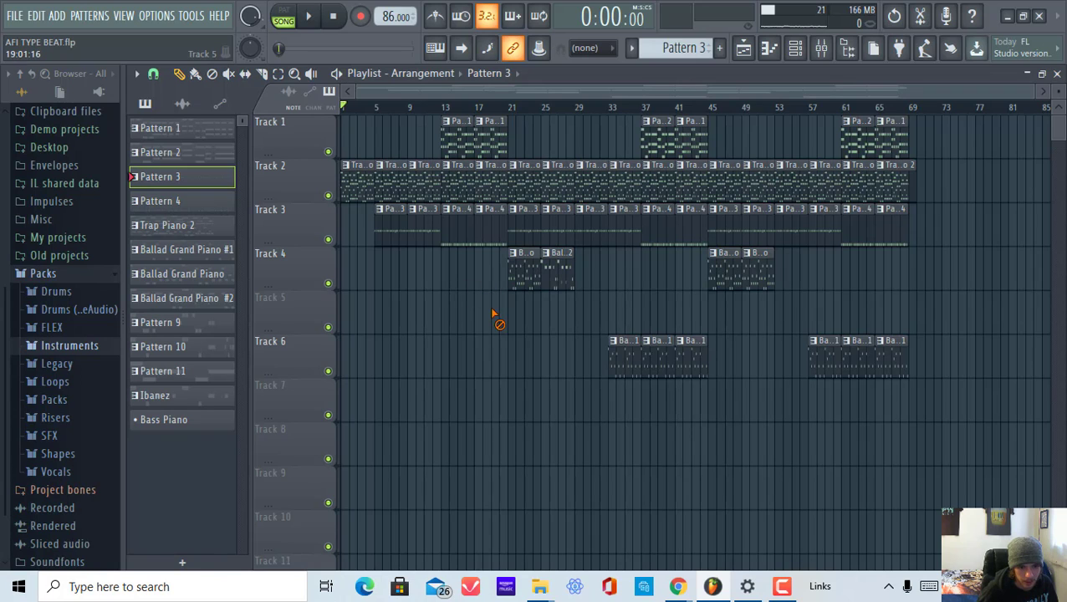
pyautogui.rightClick(517, 283)
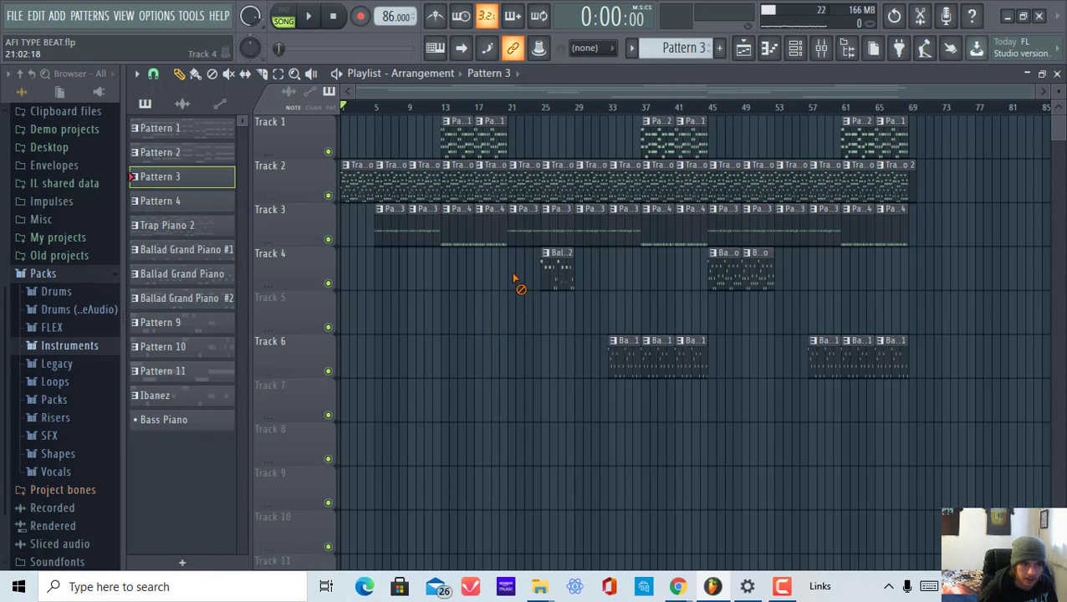
pyautogui.rightClick(557, 281)
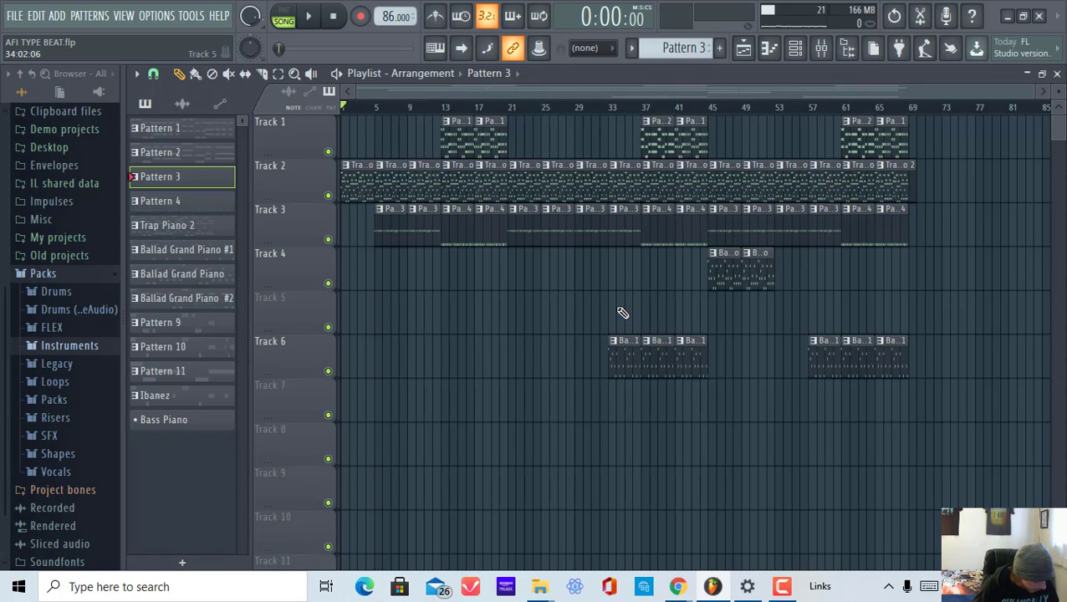
# Undo and redo the last clip deletion on Track 4, and check which undo command is offered
pyautogui.hotkey('ctrl', 'z')
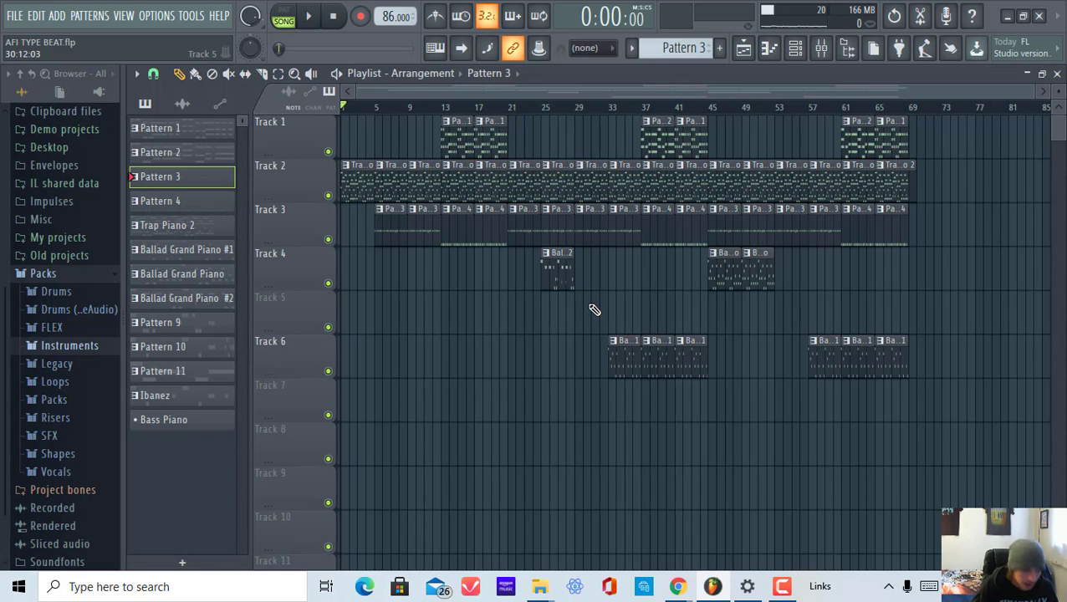
pyautogui.hotkey('ctrl', 'z')
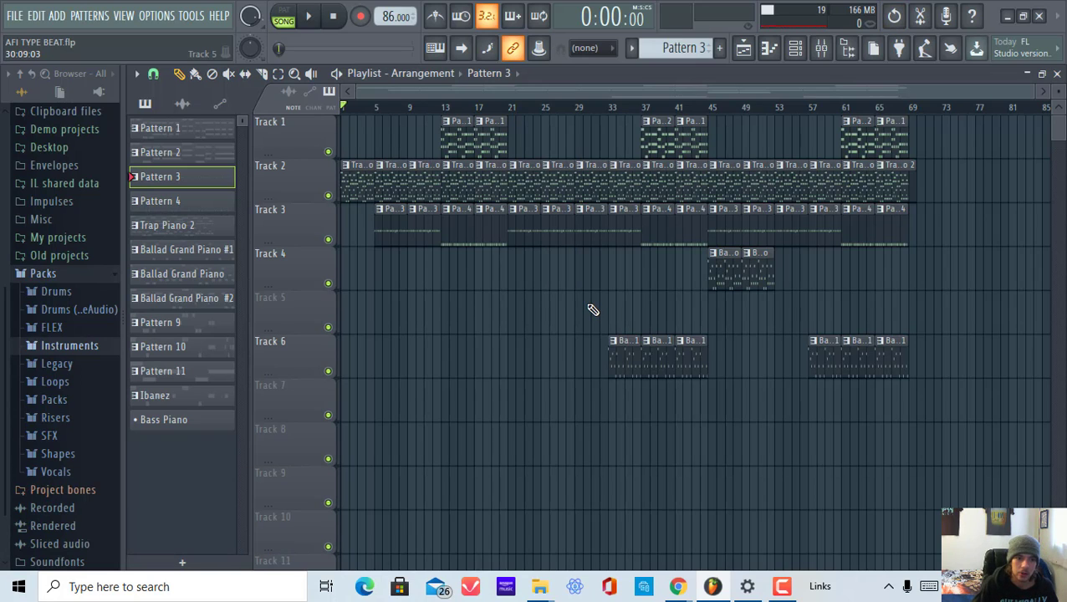
pyautogui.click(36, 16)
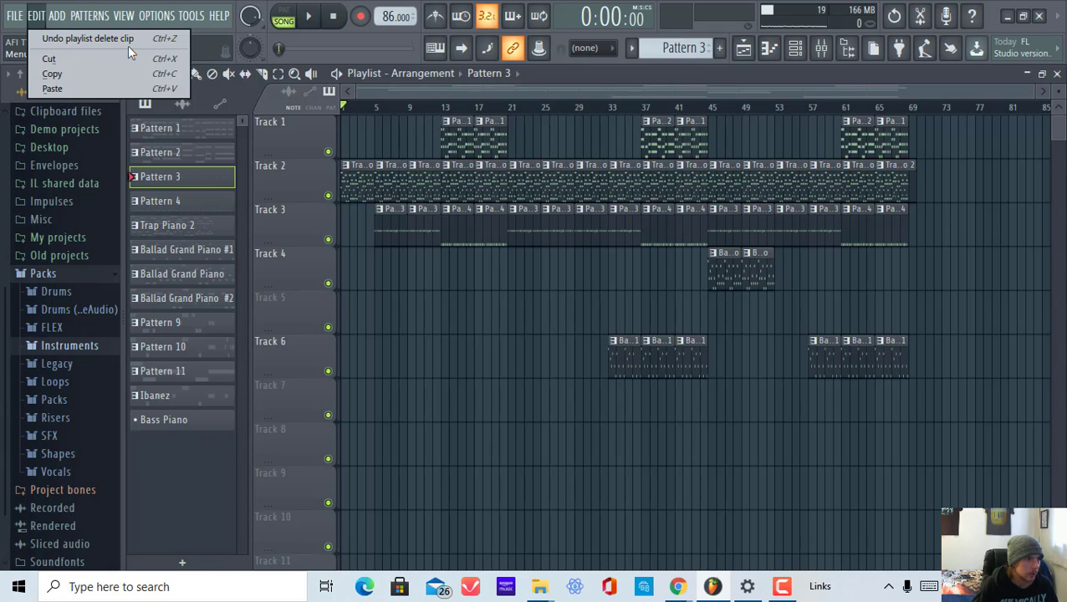
pyautogui.click(462, 316)
# Undo the last clip deletion, compare the undo and redo commands, and step further back to restore both Track 4 clips
pyautogui.hotkey('ctrl', 'z')
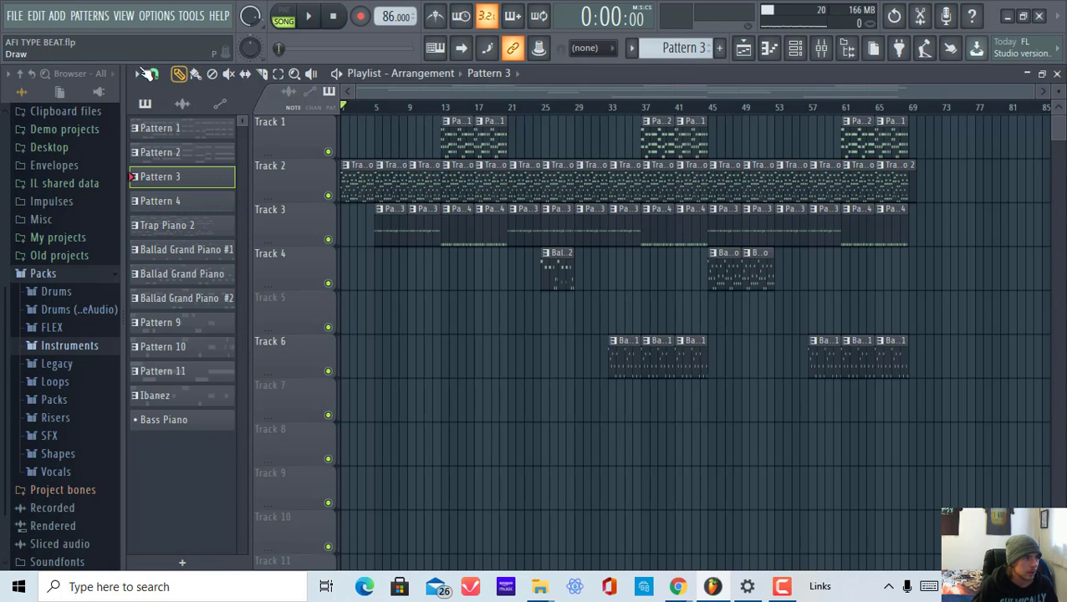
pyautogui.click(37, 17)
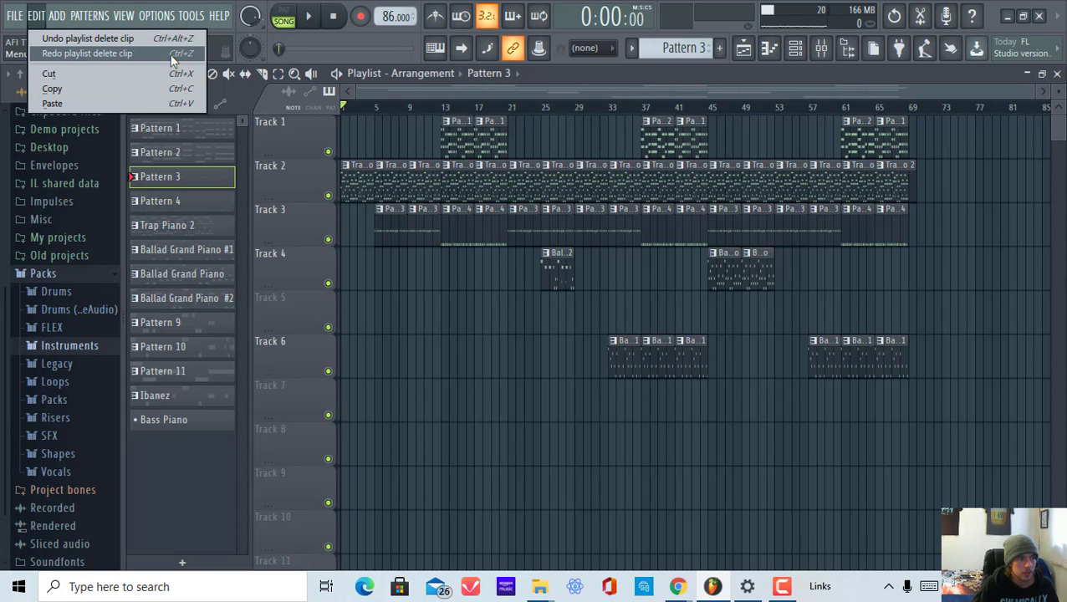
pyautogui.click(415, 314)
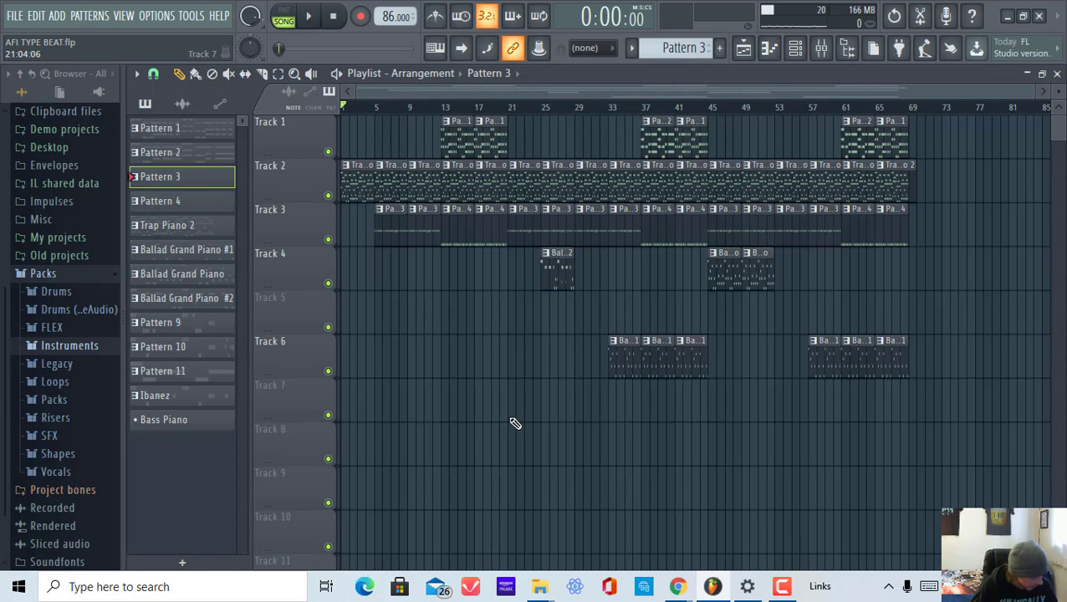
pyautogui.hotkey('ctrl', 'alt', 'z')
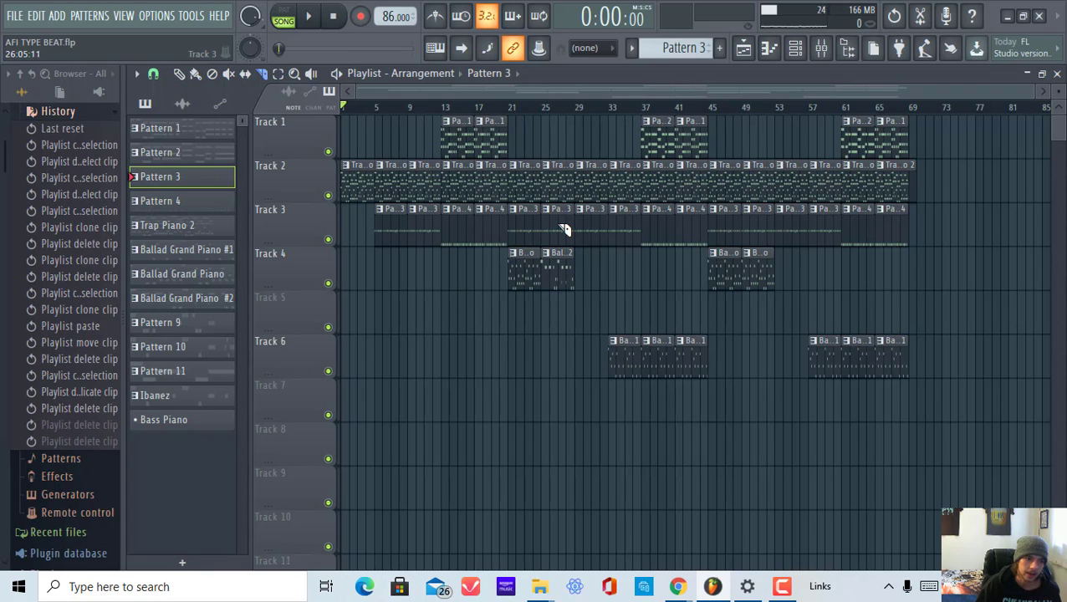
# Try slicing the first clip on Track 6, first at a slant and once vertically at about bar 35, undoing the cuts
pyautogui.moveTo(599, 292); pyautogui.dragTo(627, 373)
pyautogui.moveTo(588, 326); pyautogui.dragTo(646, 407)
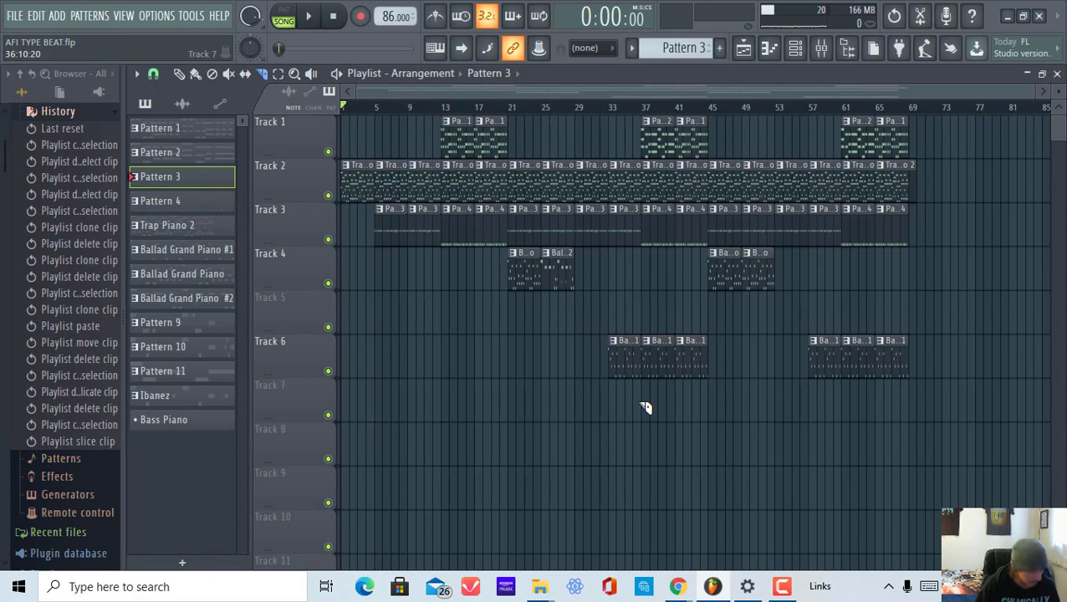
pyautogui.hotkey('ctrl', 'z')
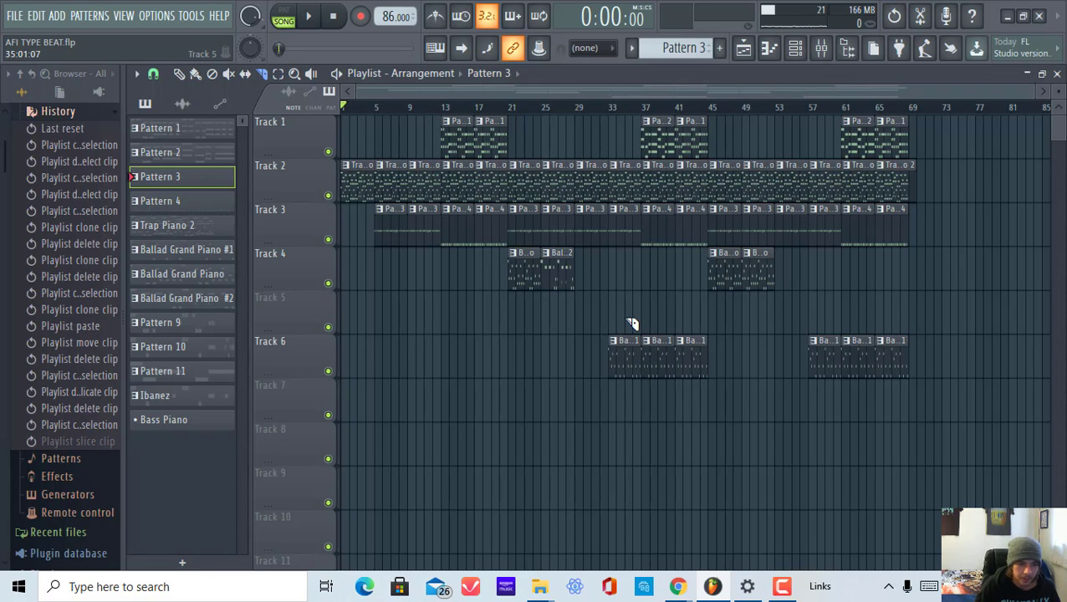
pyautogui.moveTo(621, 316); pyautogui.dragTo(631, 410)
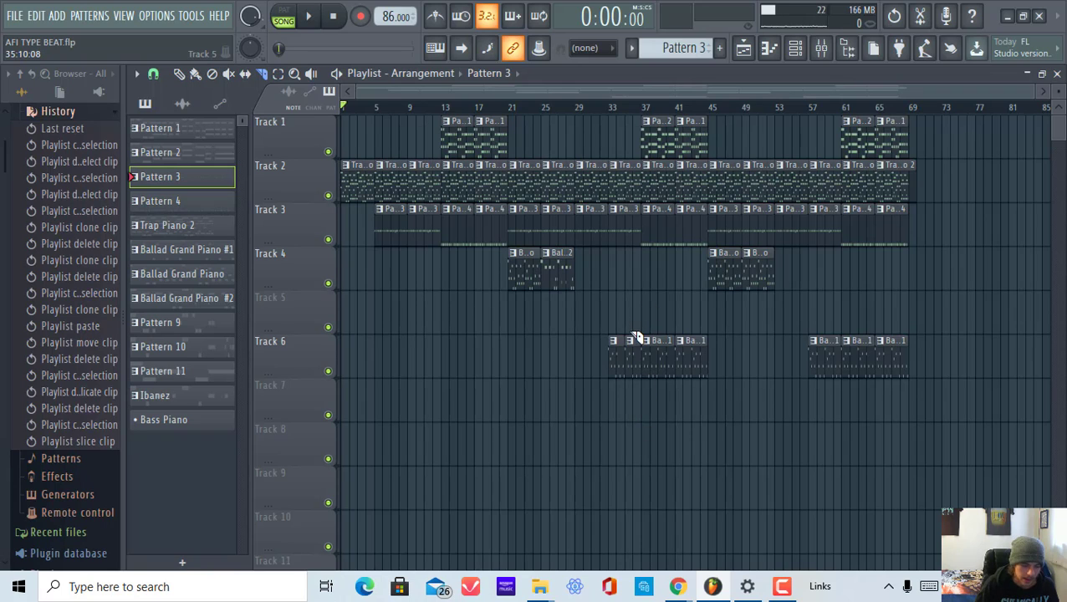
pyautogui.hotkey('ctrl', 'z')
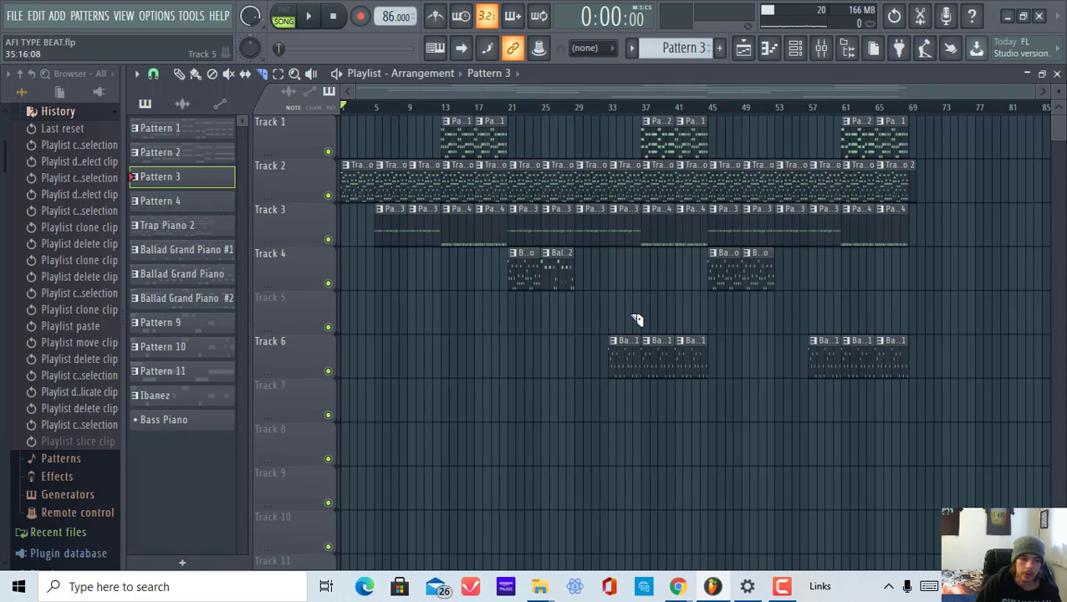
# Slice the first Track 6 clip vertically at about bar 34, discarding the part before the cut, and undo it
pyautogui.moveTo(626, 289); pyautogui.dragTo(623, 311)
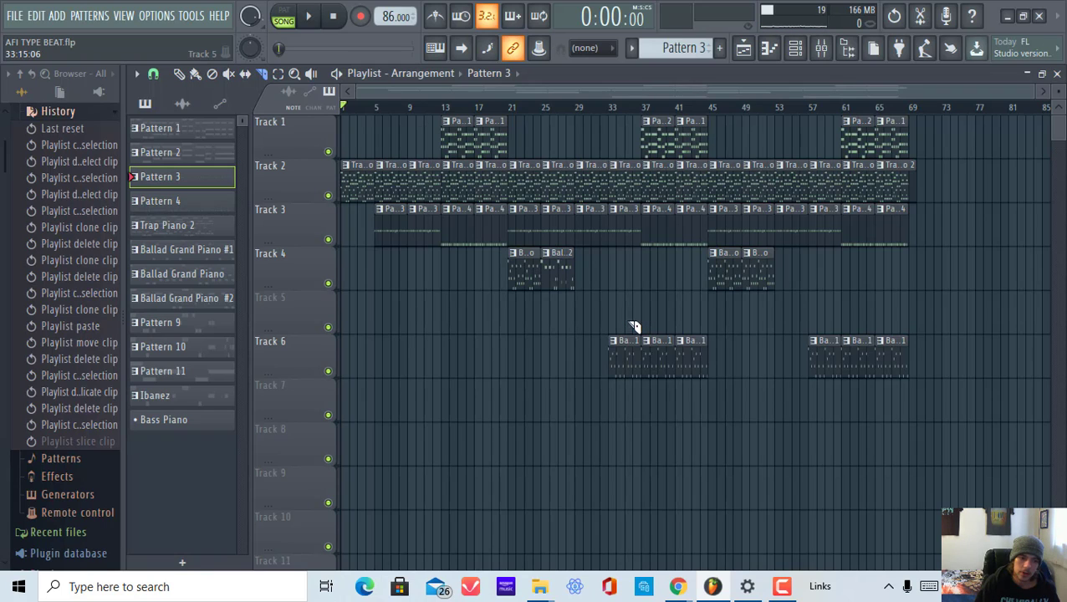
pyautogui.moveTo(633, 284); pyautogui.dragTo(623, 425)
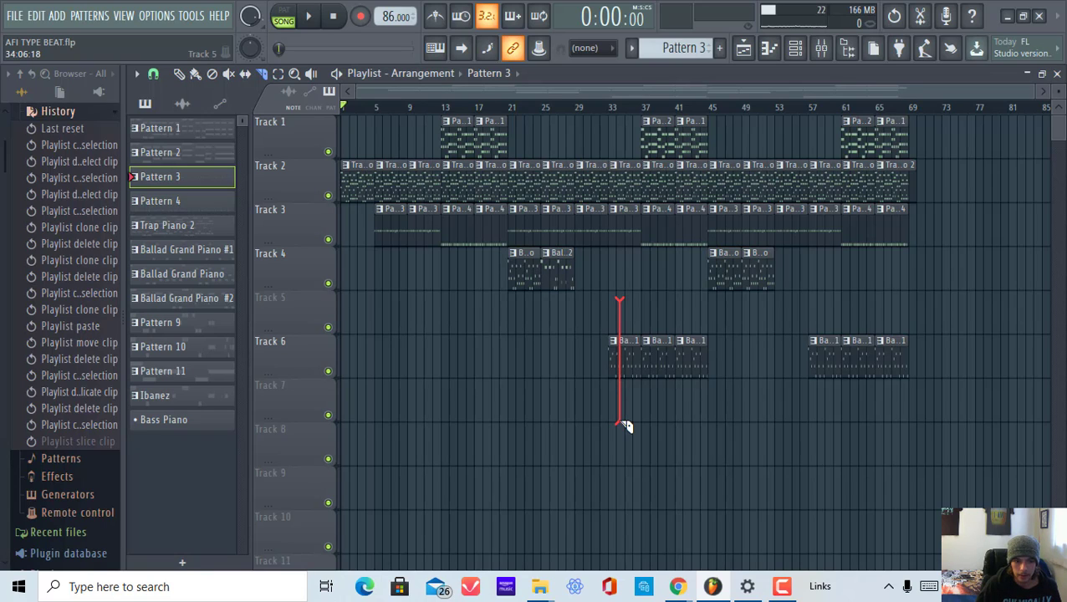
pyautogui.moveTo(625, 427); pyautogui.dragTo(626, 428)
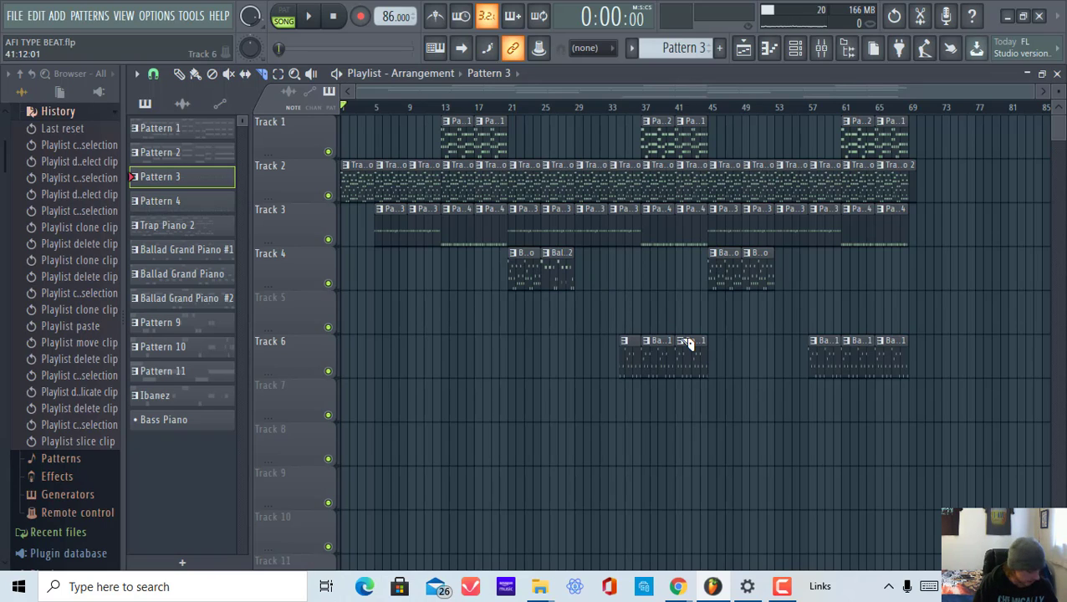
pyautogui.hotkey('ctrl', 'z')
# Slice the first Track 6 clip at about bar 35, discarding the part after the cut, undo it, and return to the Draw tool
pyautogui.moveTo(655, 302)
pyautogui.mouseDown()
pyautogui.moveTo(623, 399)
pyautogui.moveTo(648, 309)
pyautogui.moveTo(635, 424)
pyautogui.mouseUp()
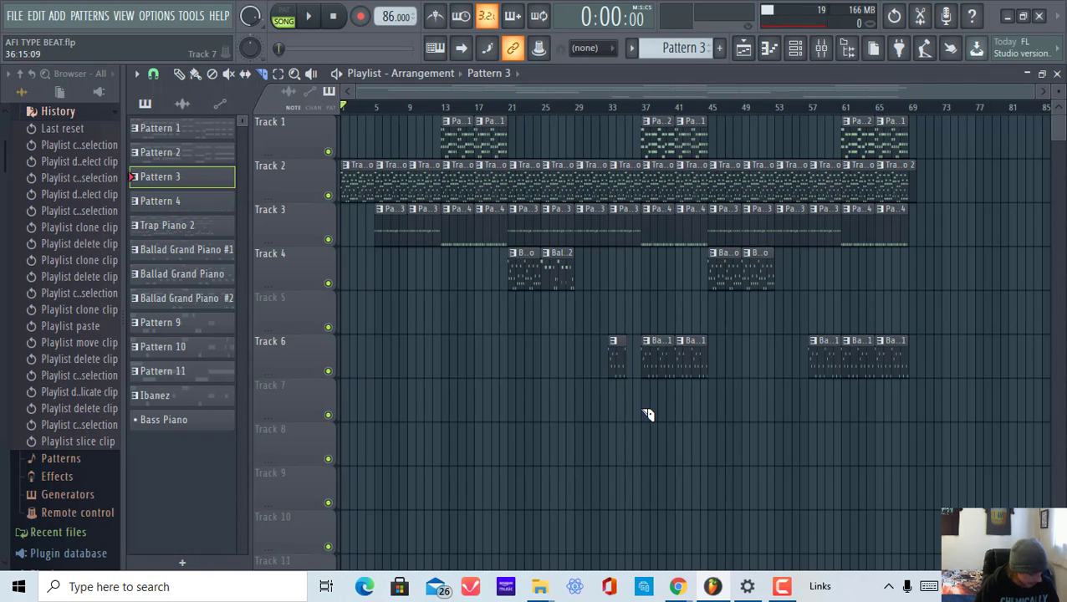
pyautogui.hotkey('ctrl', 'z')
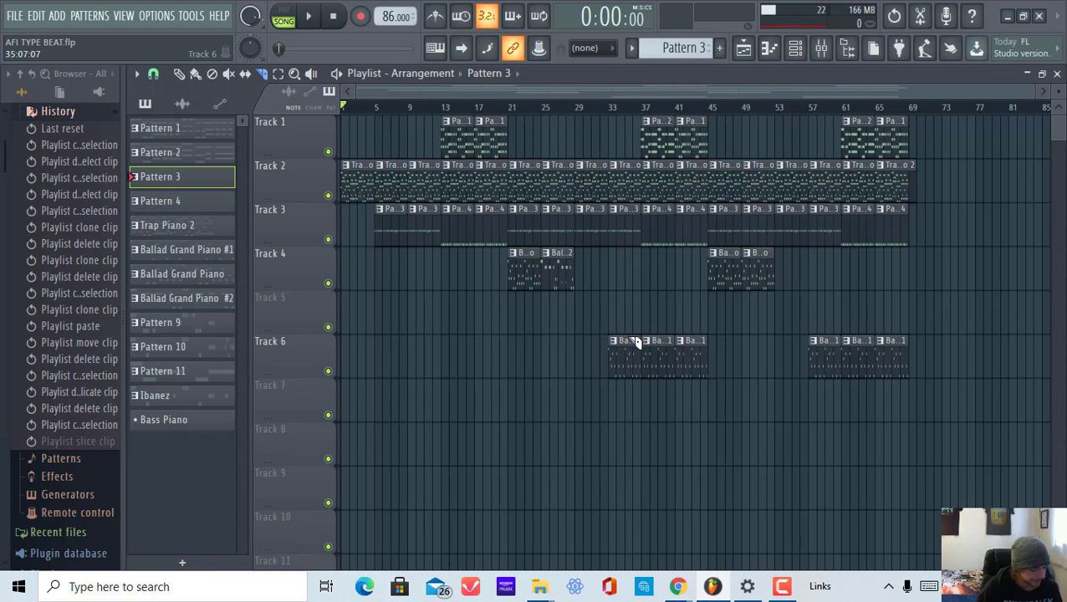
pyautogui.click(178, 74)
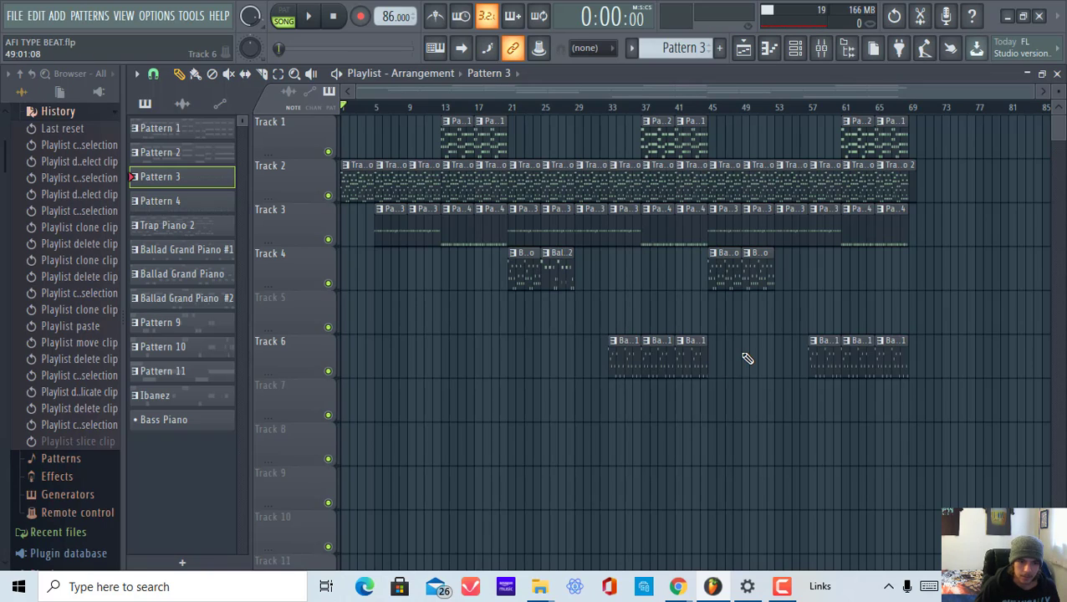
# Select the first two Pattern 1 clips on Track 1 and clear the selection again
pyautogui.moveTo(751, 358); pyautogui.dragTo(511, 377)
pyautogui.rightClick(550, 359)
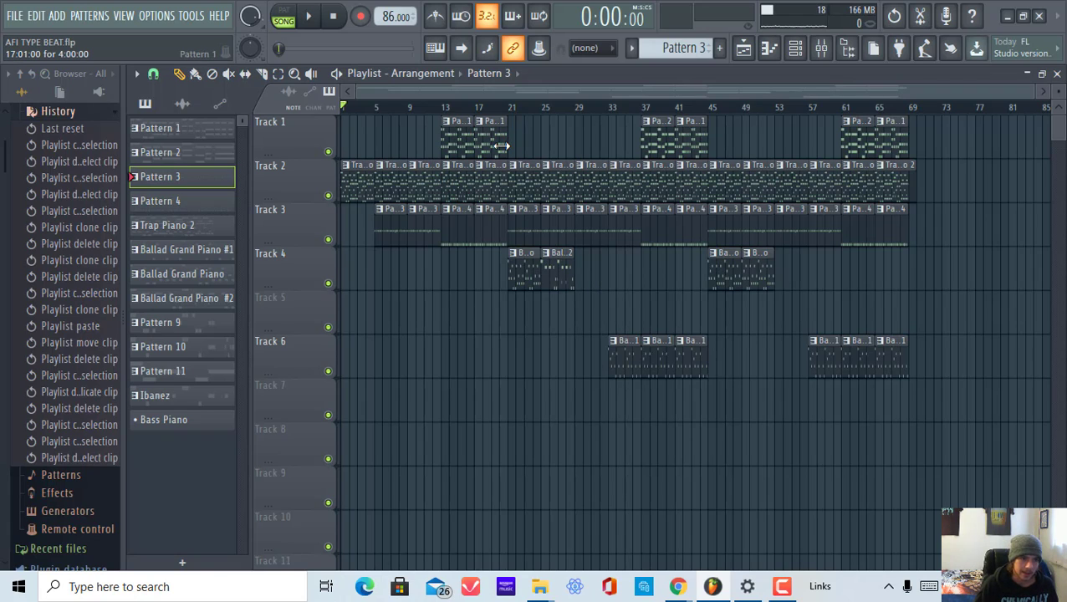
pyautogui.moveTo(519, 148); pyautogui.dragTo(383, 136)
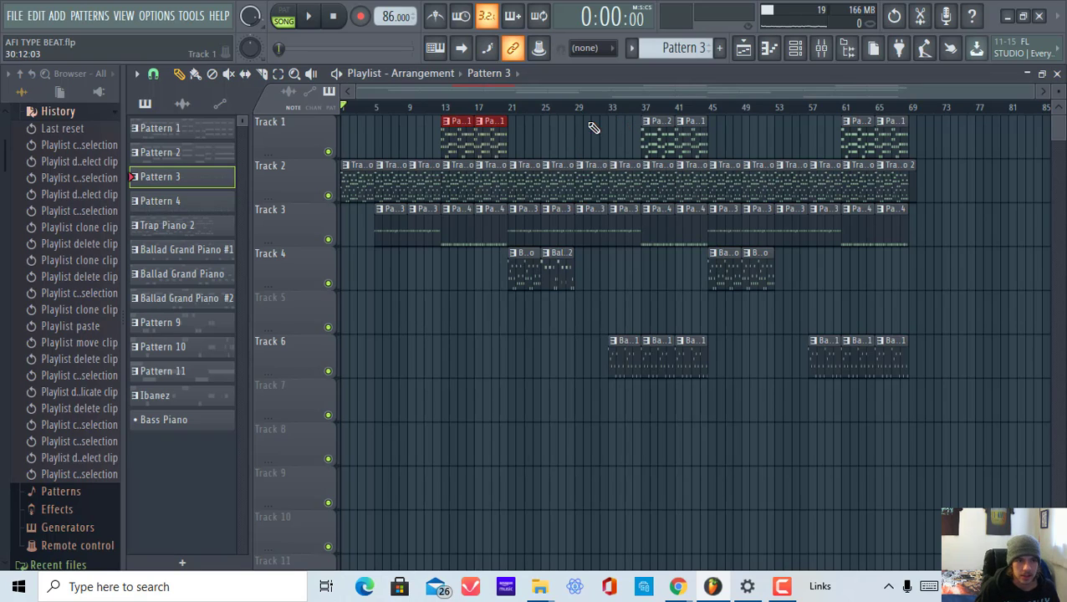
pyautogui.click(542, 135)
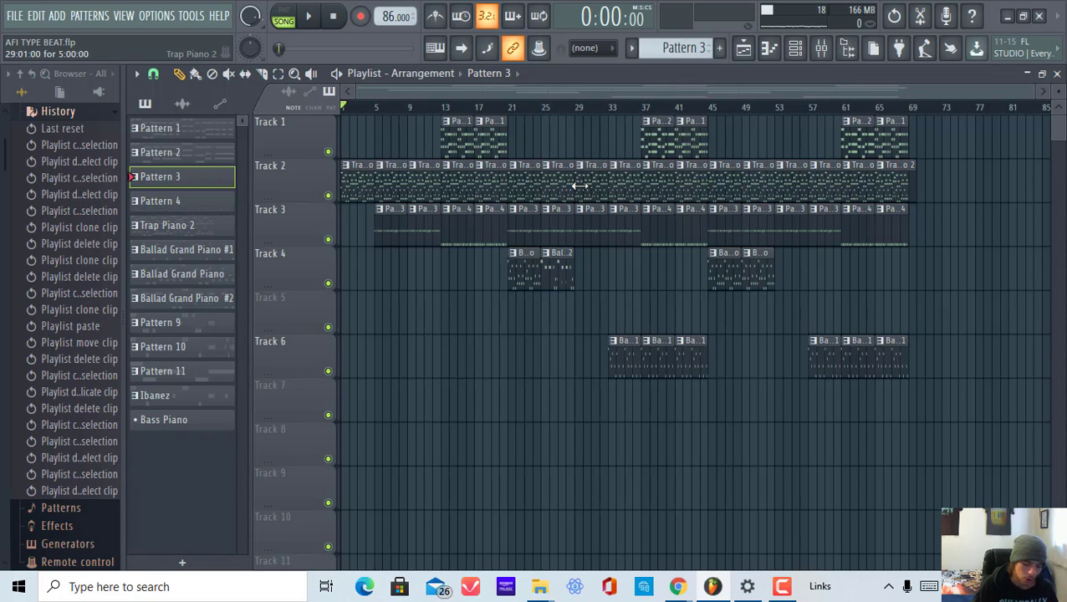
# Select the first two Track 1 clips and consolidate them into a 16Bit int stereo WAV, keeping the other render settings
pyautogui.moveTo(535, 116); pyautogui.dragTo(353, 134)
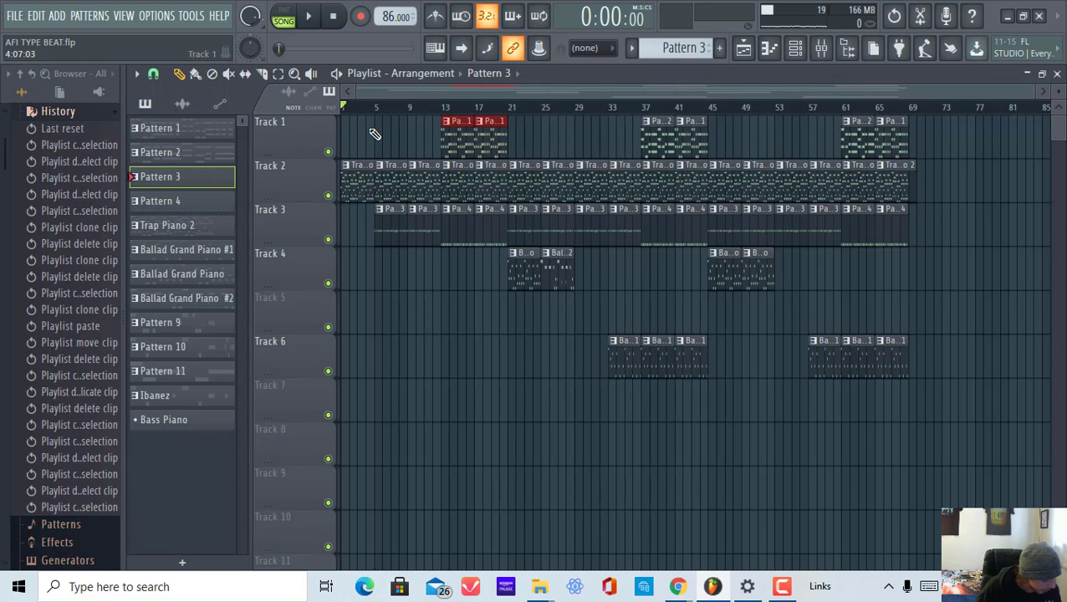
pyautogui.hotkey('ctrl', 'alt', 'shift', 'c')
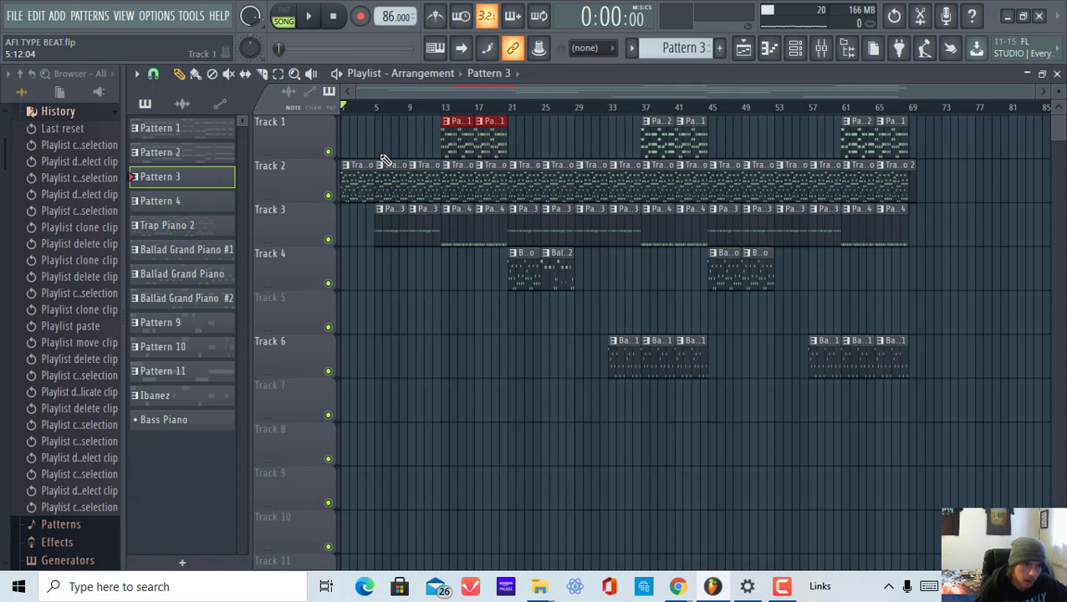
pyautogui.hotkey('ctrl', 'alt', 'shift', 'c')
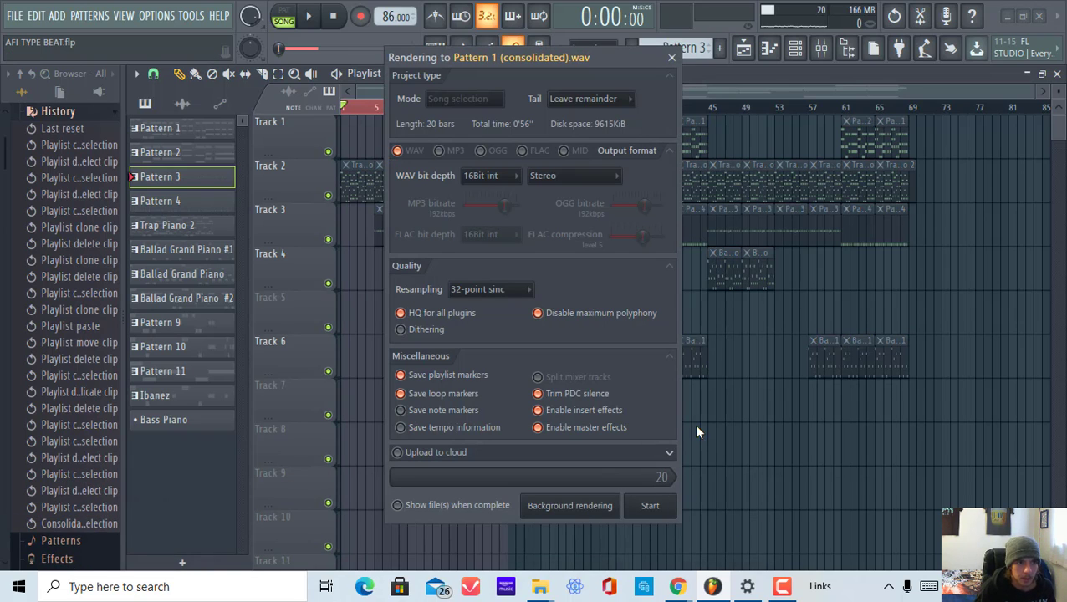
pyautogui.click(667, 507)
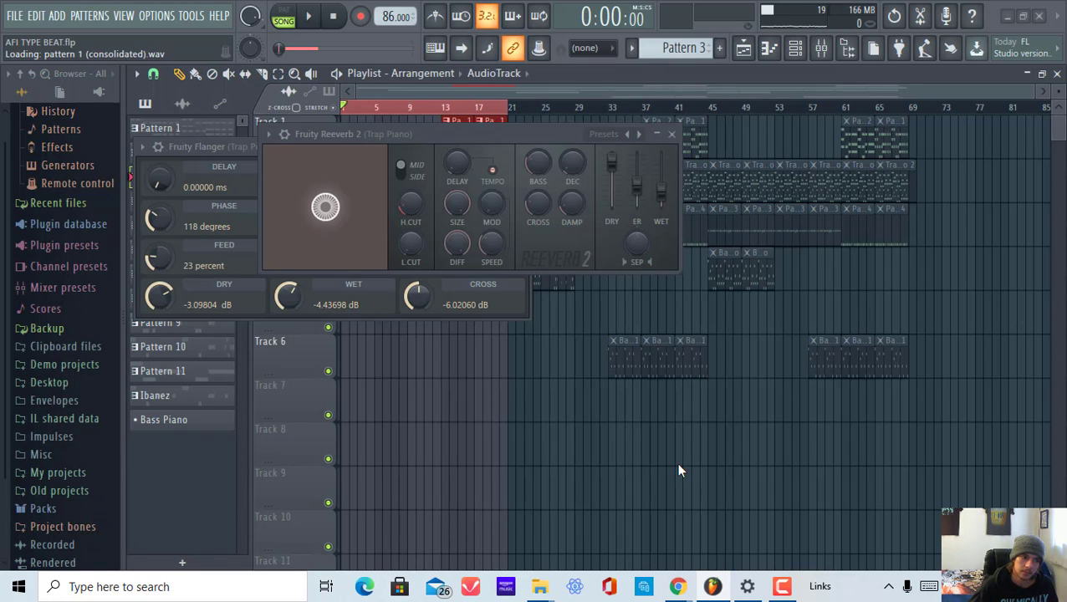
# Collapse the Track 1 group holding the consolidated audio clip and expand it again
pyautogui.click(625, 92)
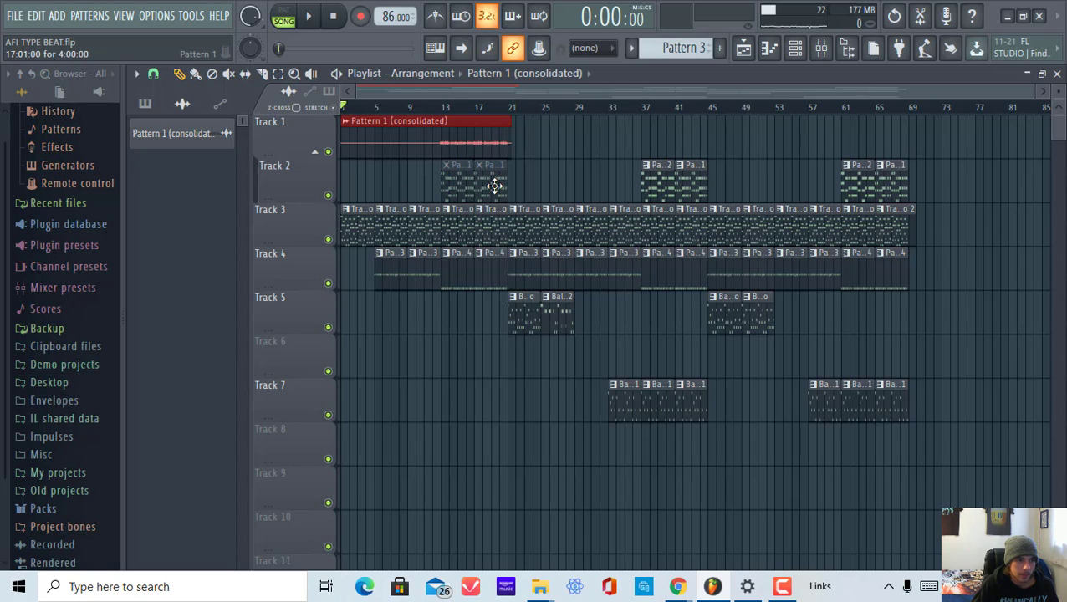
pyautogui.click(315, 154)
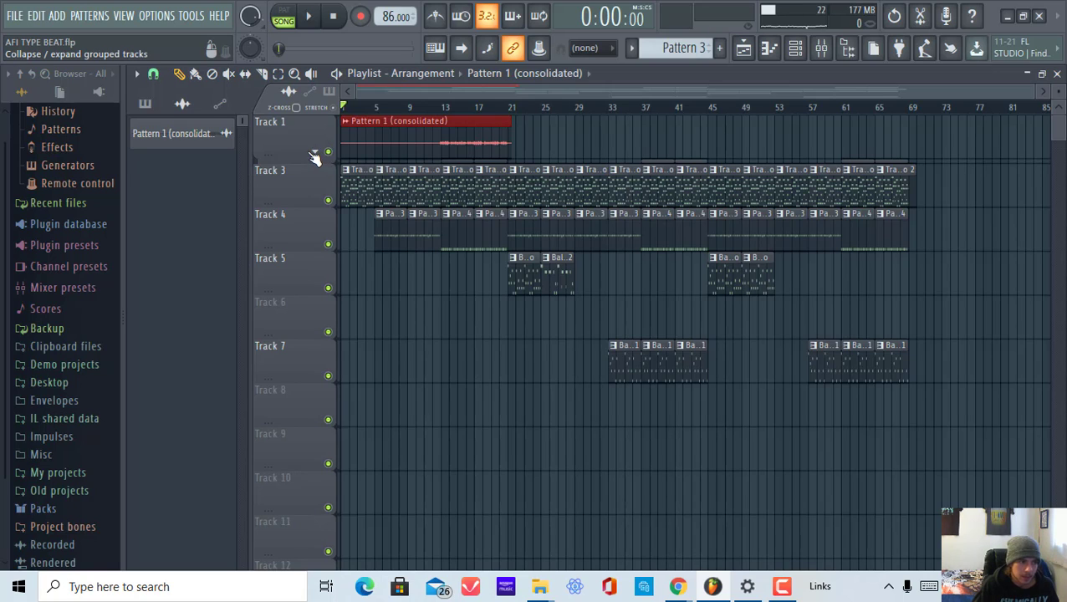
pyautogui.click(317, 156)
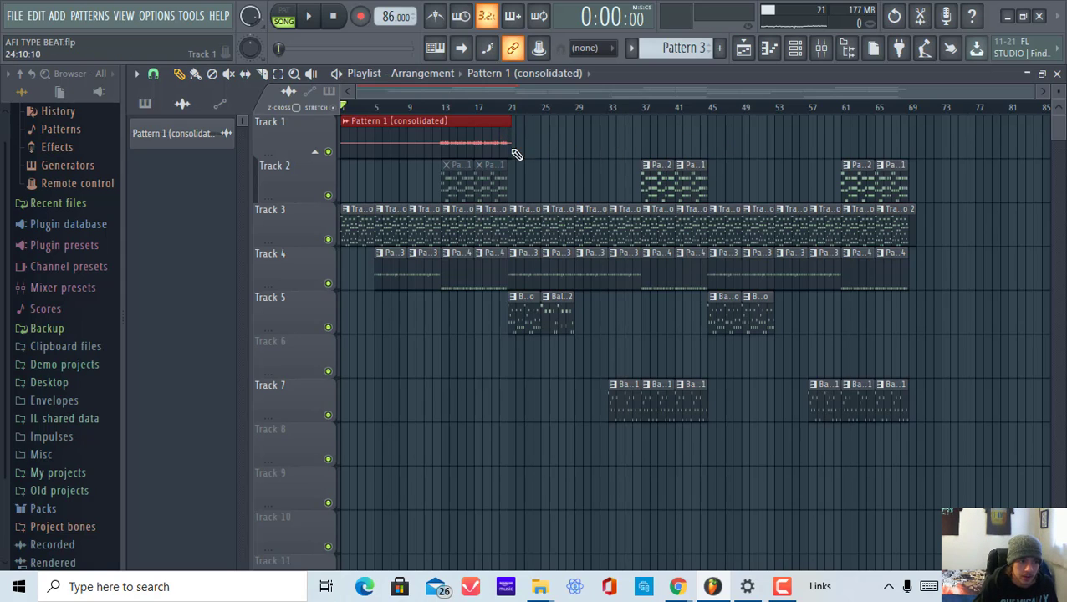
# Delete the consolidated audio clip from Track 1, undo the deletion, and step further back to before the consolidation
pyautogui.rightClick(425, 136)
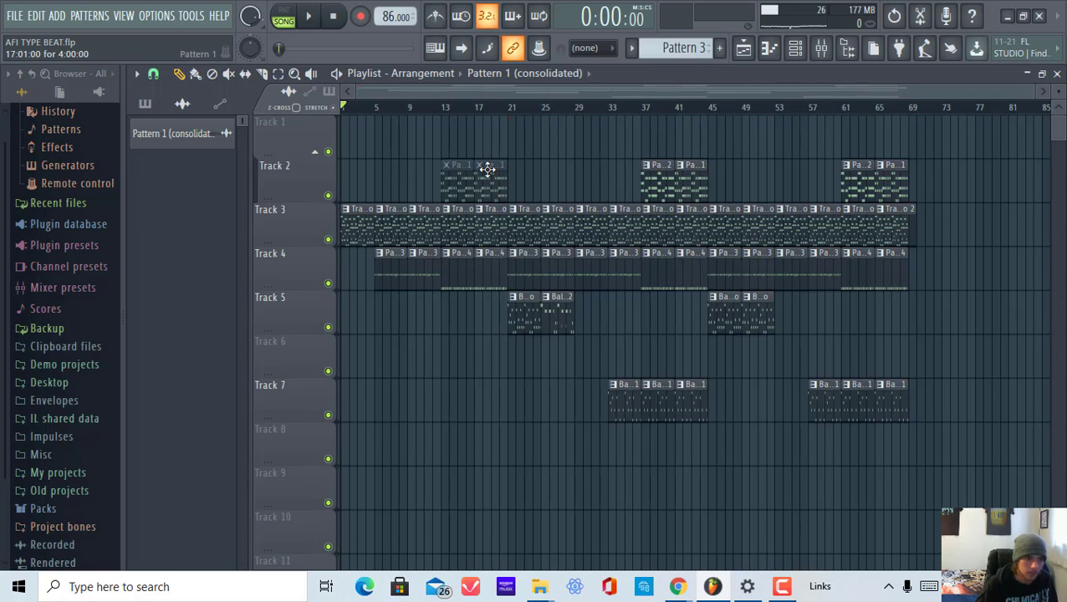
pyautogui.hotkey('ctrl', 'alt', 'z')
pyautogui.hotkey('ctrl', 'alt', 'z')
pyautogui.click(625, 350)
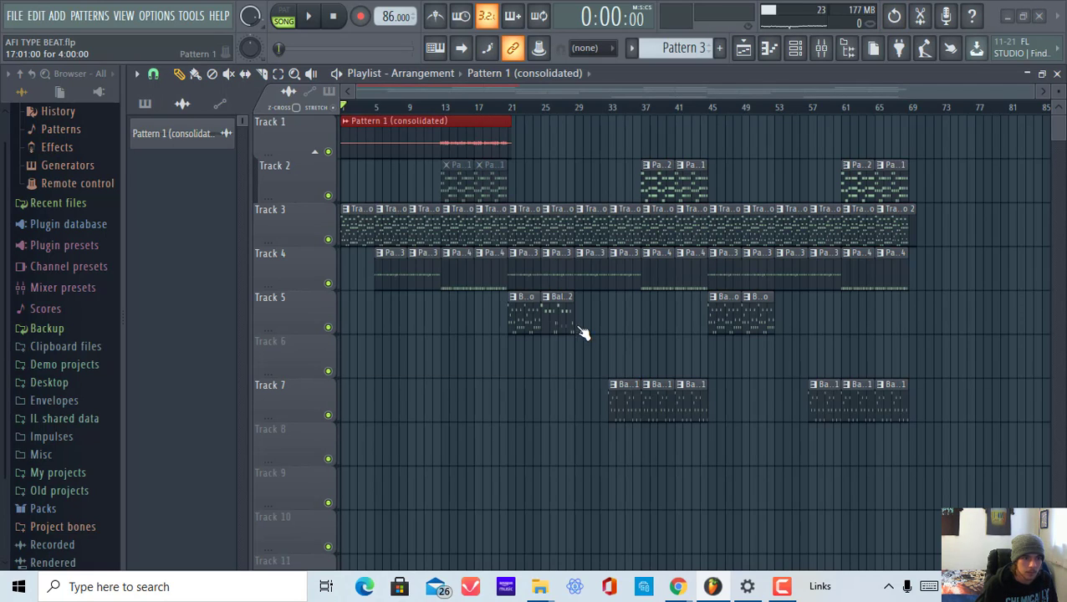
pyautogui.hotkey('ctrl', 'alt', 'z')
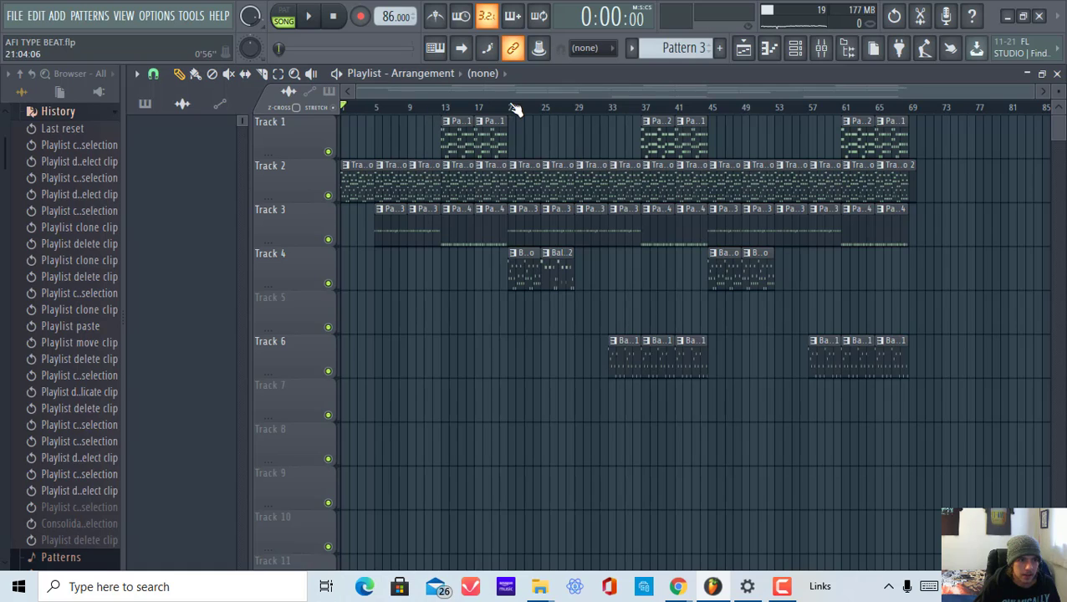
# Select the clips from the song start to about bar 25 and zoom the Playlist timeline horizontally in and back out
pyautogui.moveTo(460, 107); pyautogui.dragTo(257, 119)
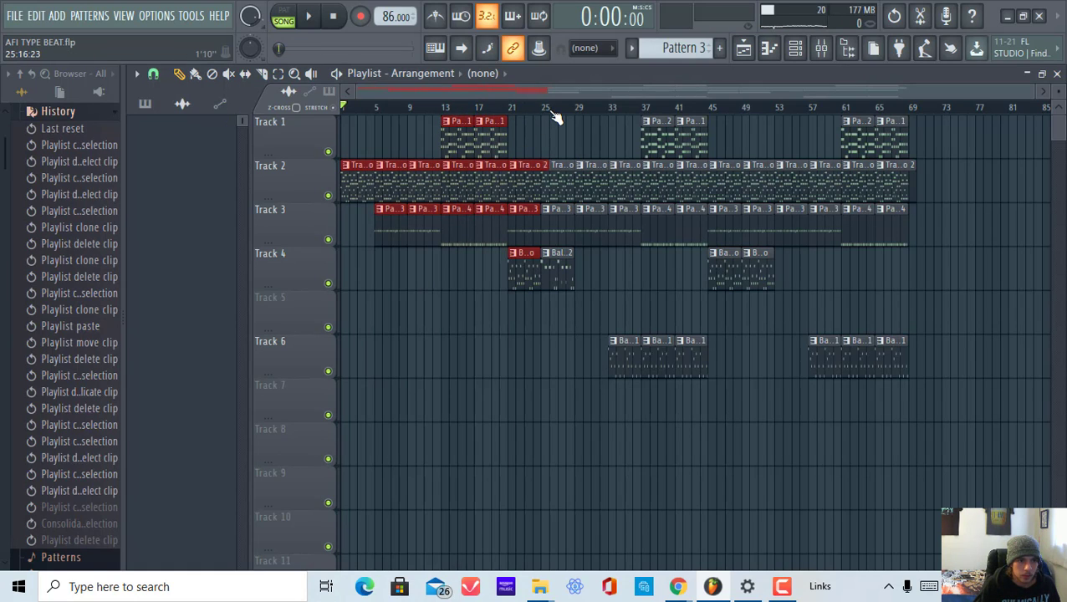
pyautogui.scroll(6, 553, 117)
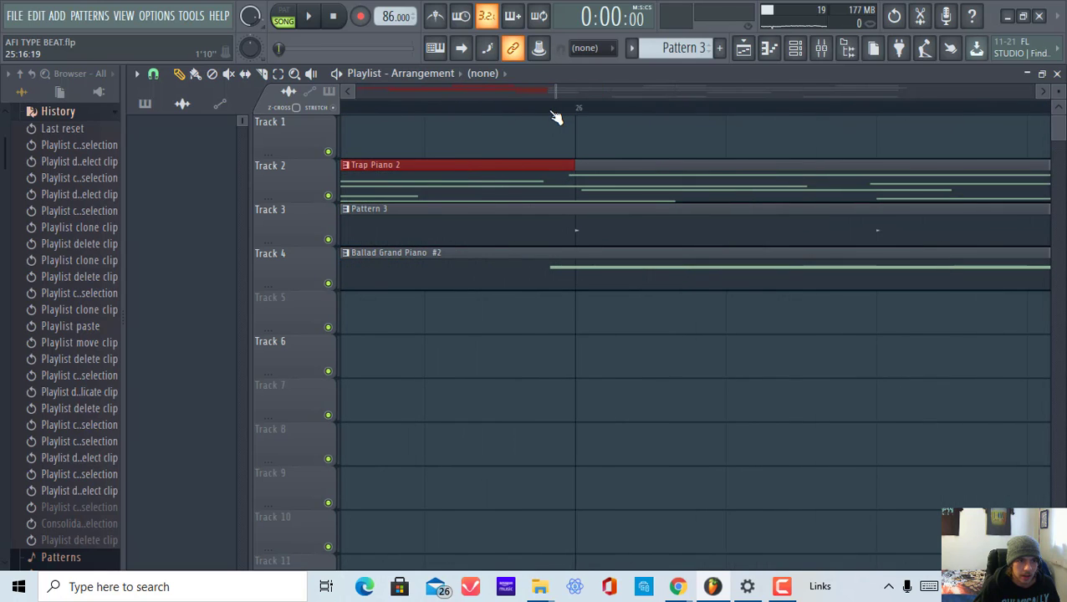
pyautogui.scroll(-6, 554, 118)
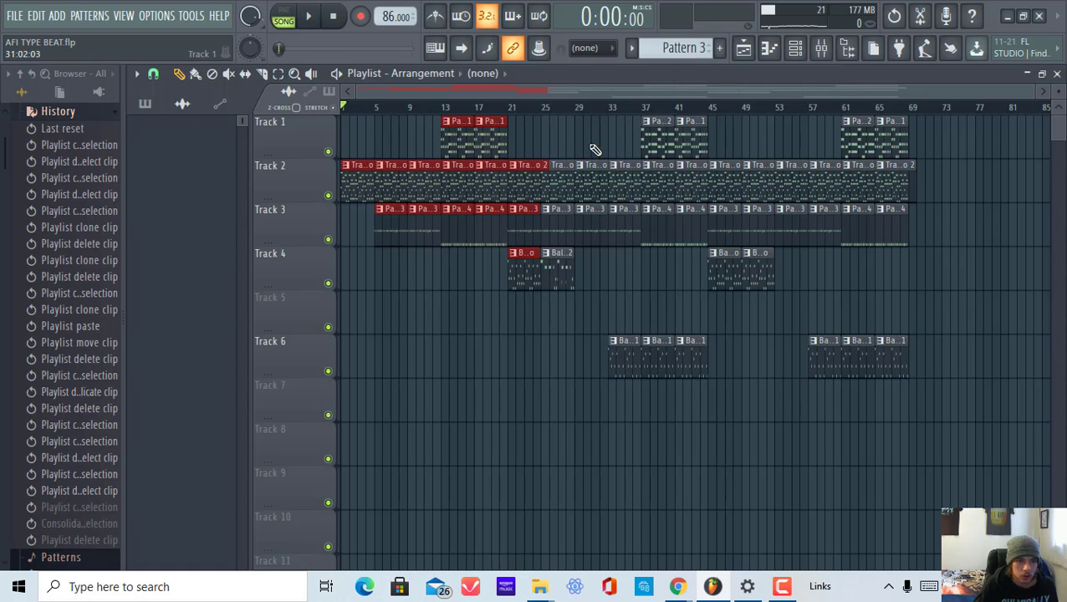
pyautogui.press('ctrl')
pyautogui.scroll(8, 573, 144)
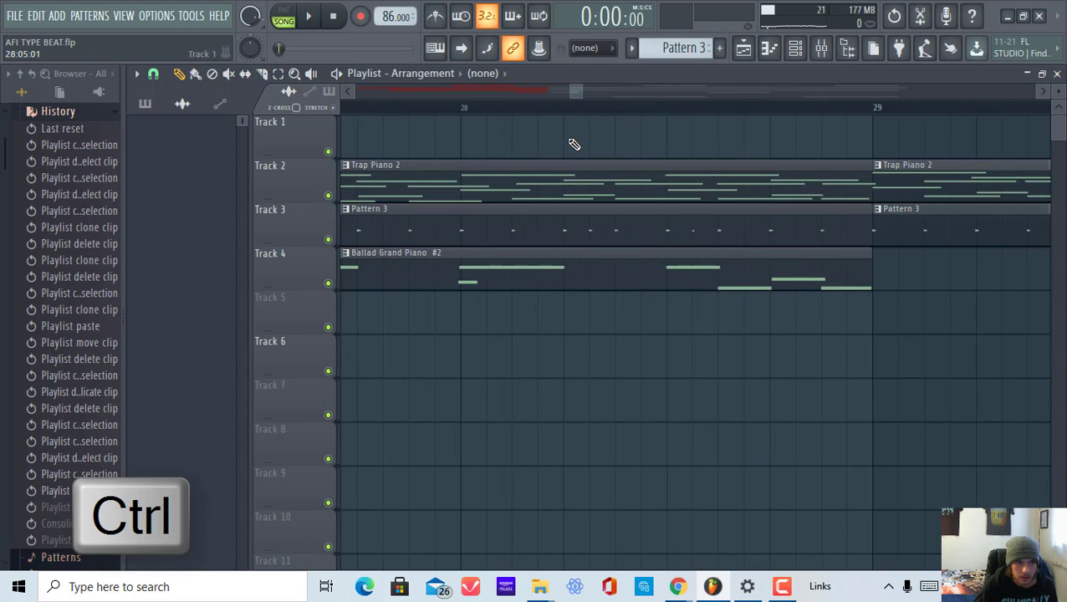
pyautogui.scroll(-8, 574, 144)
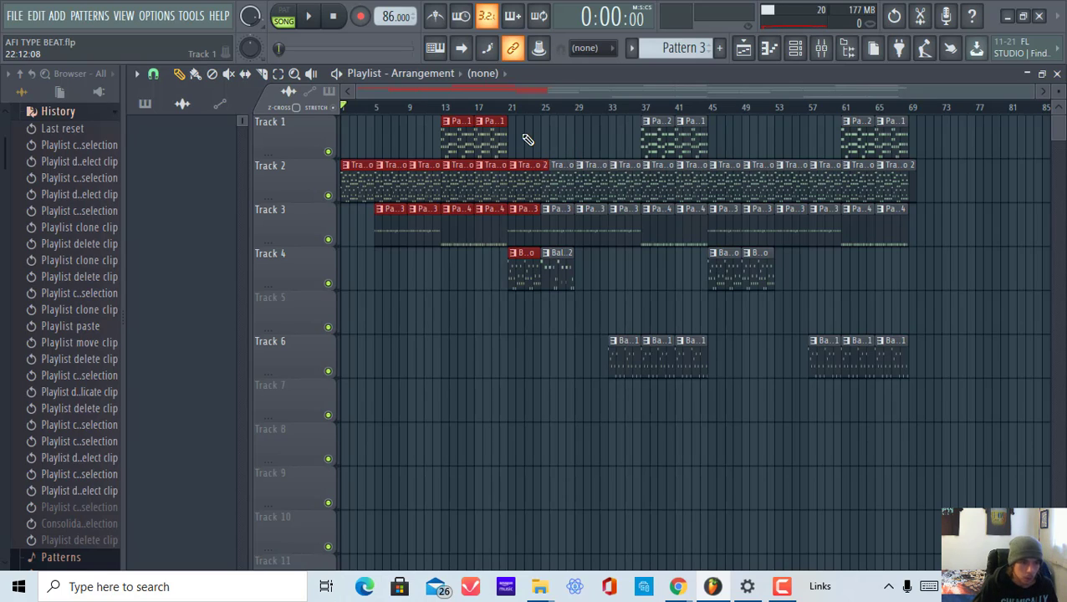
# Zoom the Playlist tracks vertically in and out, settling on slightly taller track rows
pyautogui.press('alt')
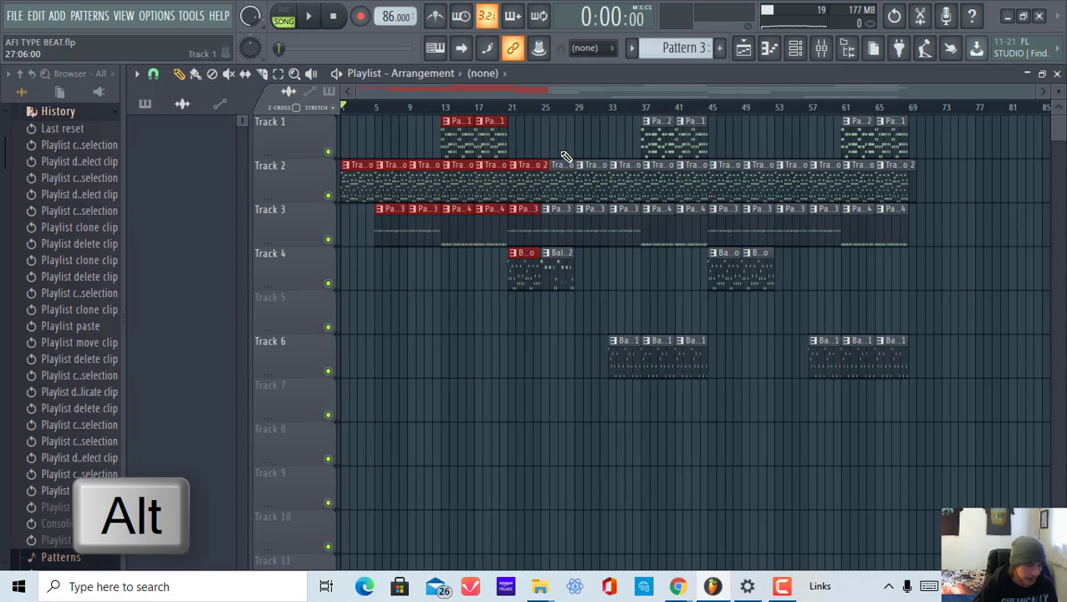
pyautogui.scroll(5, 568, 158)
pyautogui.scroll(1, 566, 158)
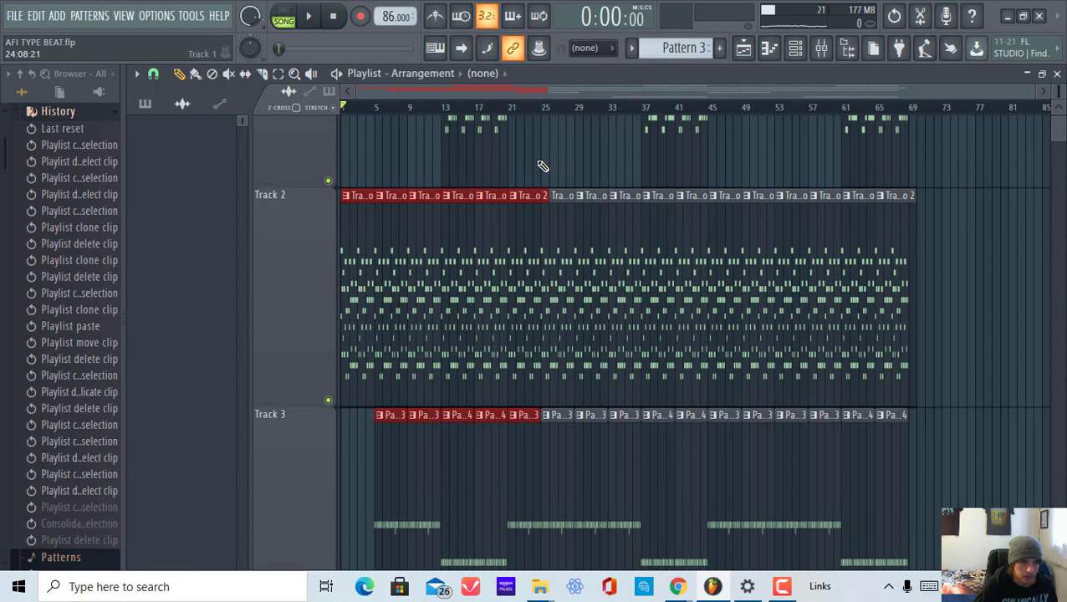
pyautogui.scroll(-2, 543, 167)
pyautogui.scroll(1, 543, 167)
pyautogui.scroll(-3, 539, 171)
pyautogui.scroll(-2, 541, 171)
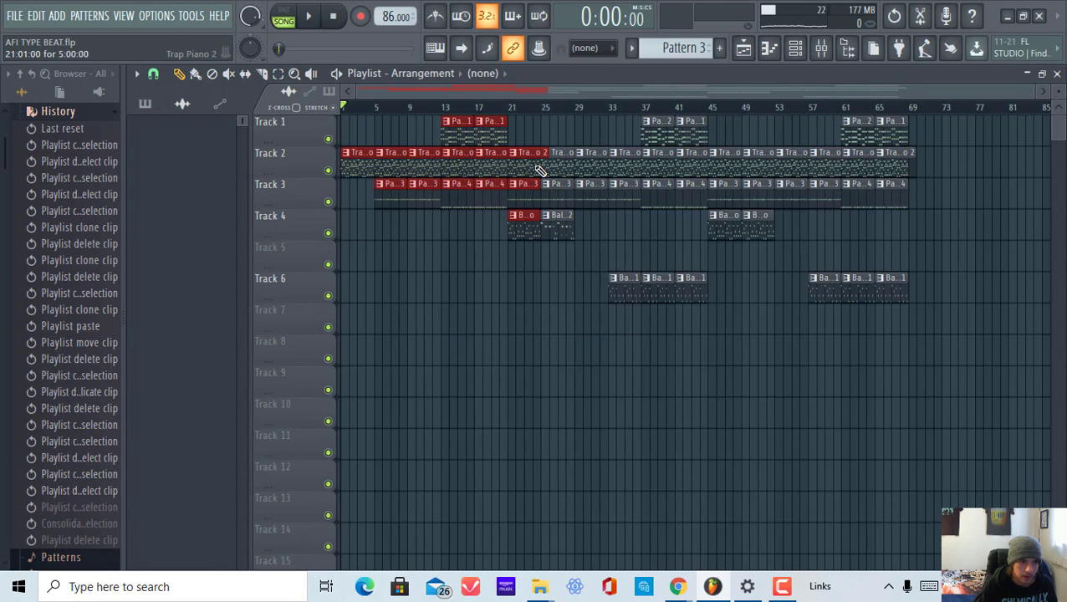
pyautogui.scroll(1, 540, 174)
pyautogui.scroll(1, 540, 180)
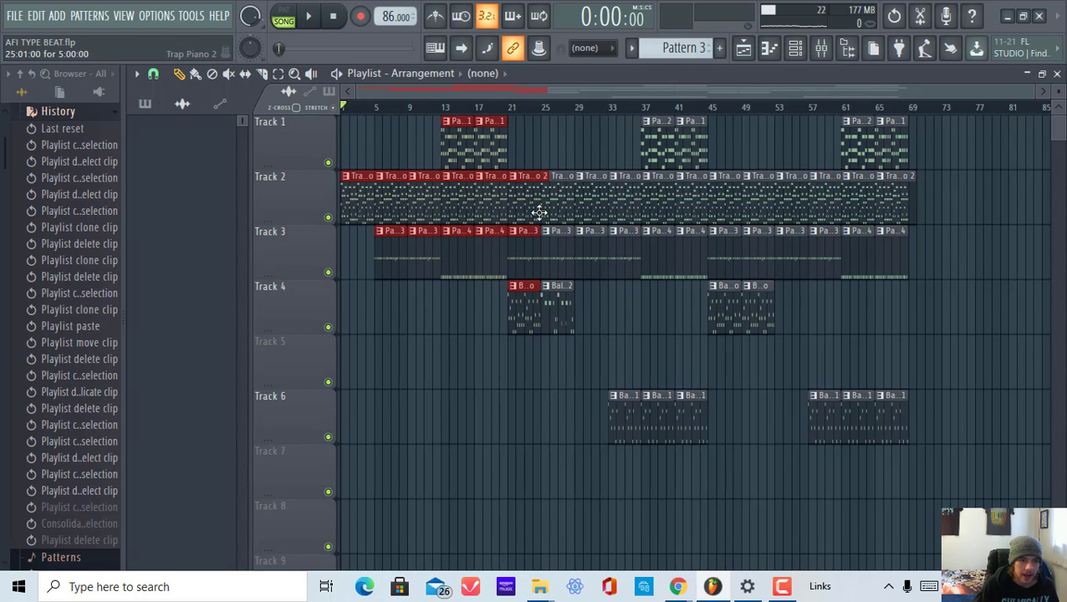
# Clear the clip selection in the Playlist
pyautogui.keyDown('ctrl'); pyautogui.click(441, 355); pyautogui.keyUp('ctrl')
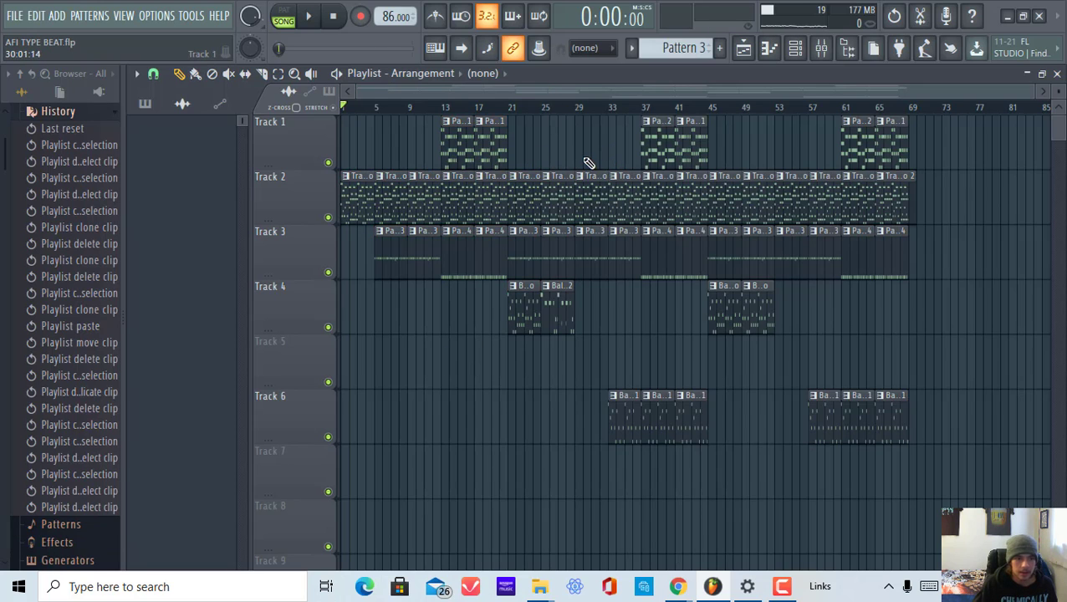
pyautogui.scroll(-1, 589, 159)
pyautogui.scroll(-2, 585, 155)
pyautogui.scroll(3, 586, 161)
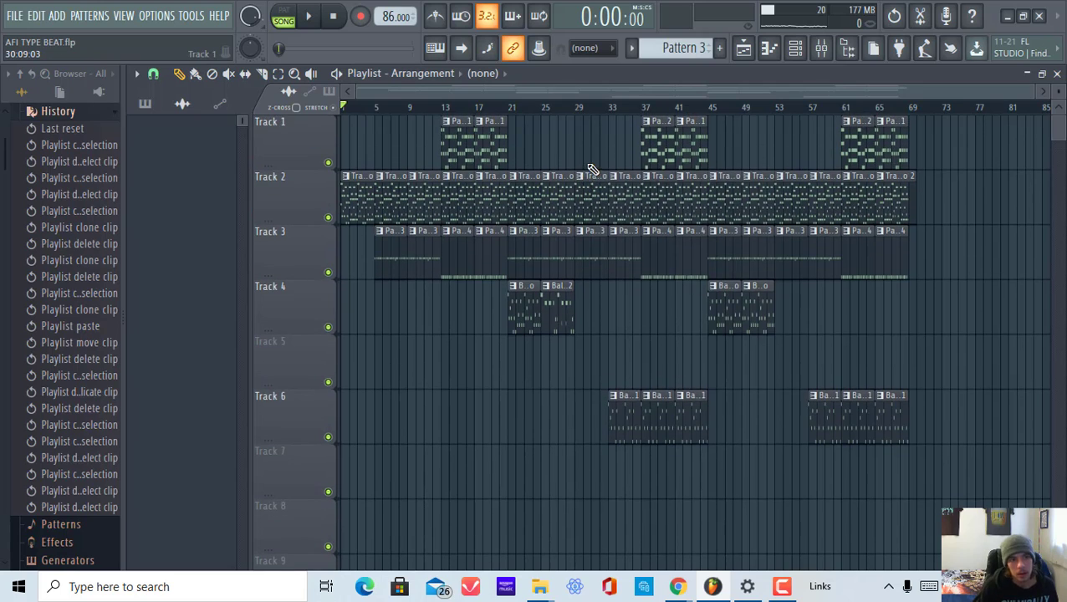
# Open the Playlist's pop-up list of tool modes and options over the clip area, and dismiss it without choosing anything
pyautogui.rightClick(589, 168)
pyautogui.click(559, 148)
pyautogui.moveTo(562, 148); pyautogui.dragTo(596, 385)
pyautogui.middleClick(695, 184)
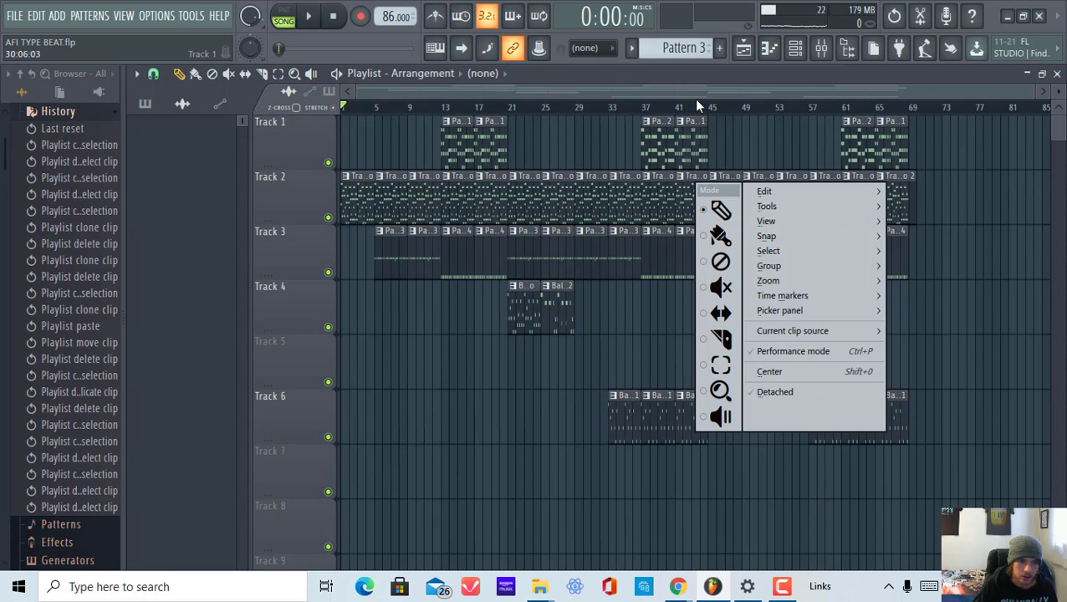
pyautogui.click(619, 342)
pyautogui.moveTo(579, 335); pyautogui.dragTo(562, 455)
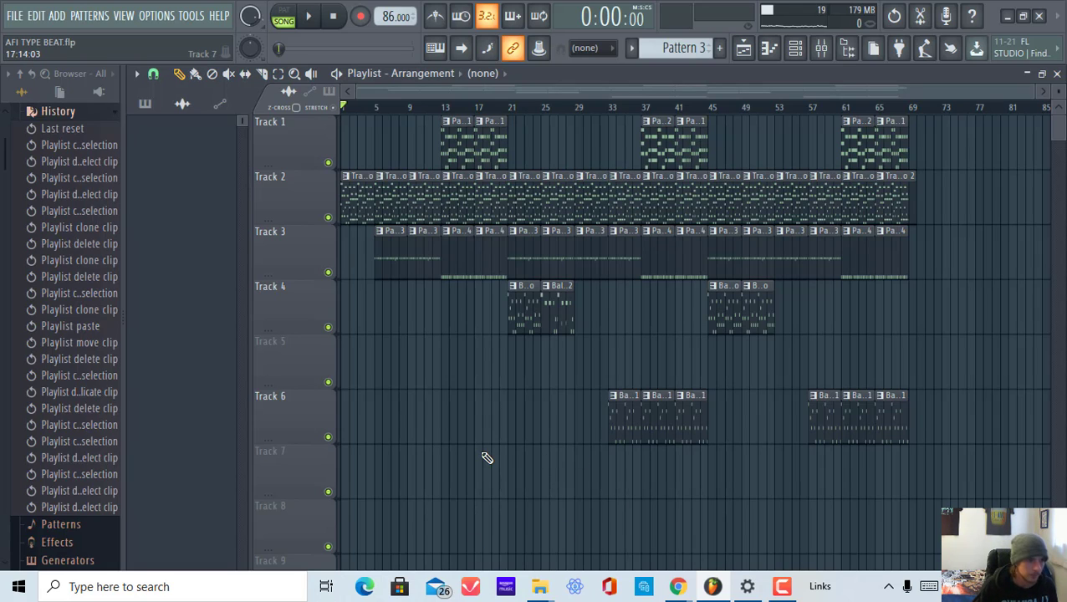
pyautogui.rightClick(293, 114)
pyautogui.click(282, 145)
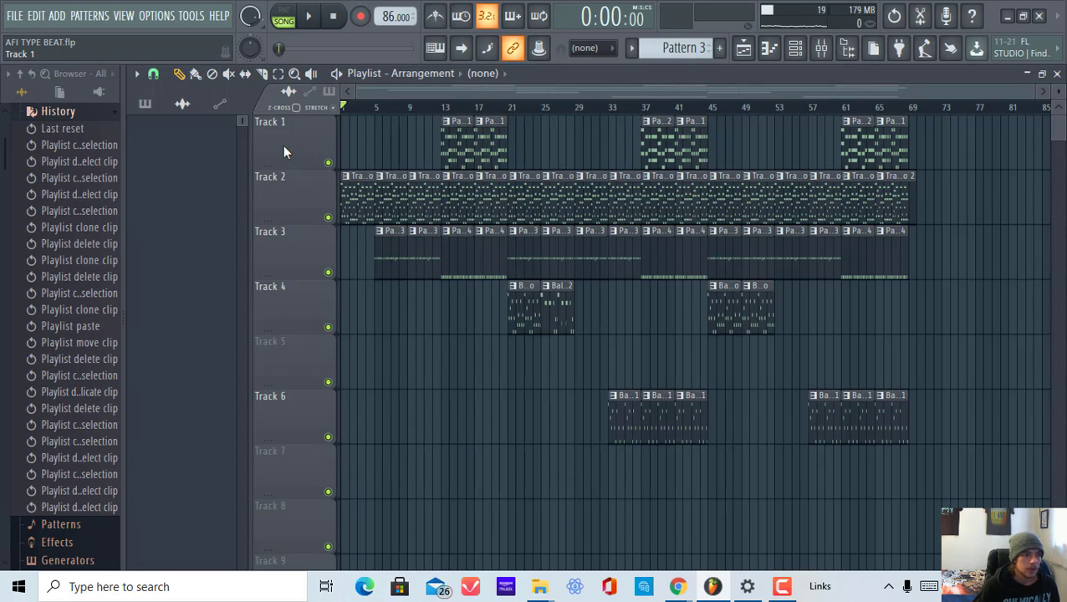
pyautogui.rightClick(283, 167)
pyautogui.rightClick(267, 207)
pyautogui.click(290, 142)
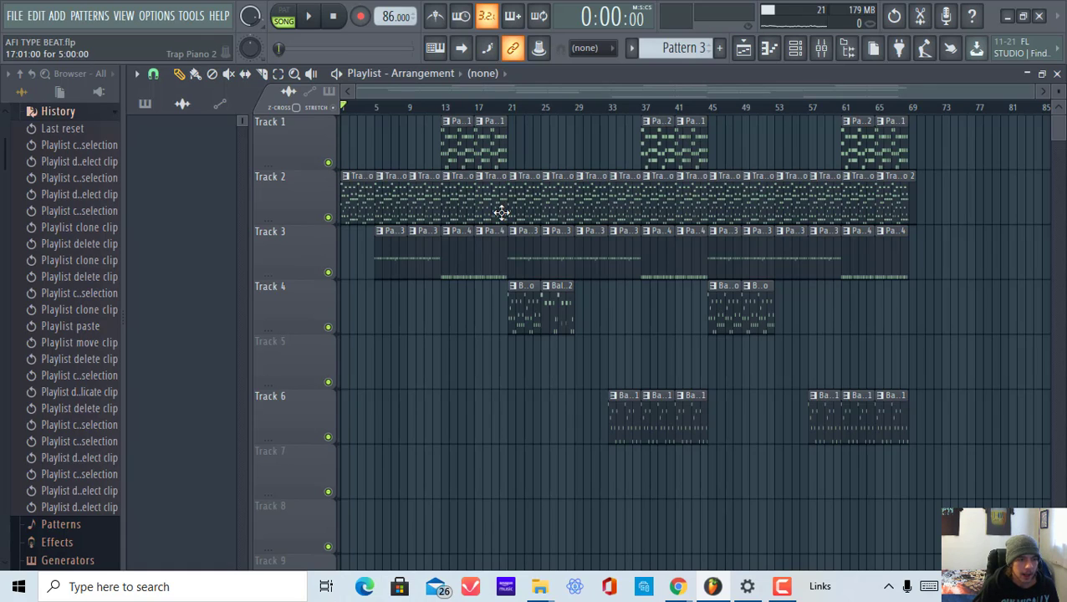
# Insert an empty track at the Track 2 position and group it with the track above
pyautogui.rightClick(301, 189)
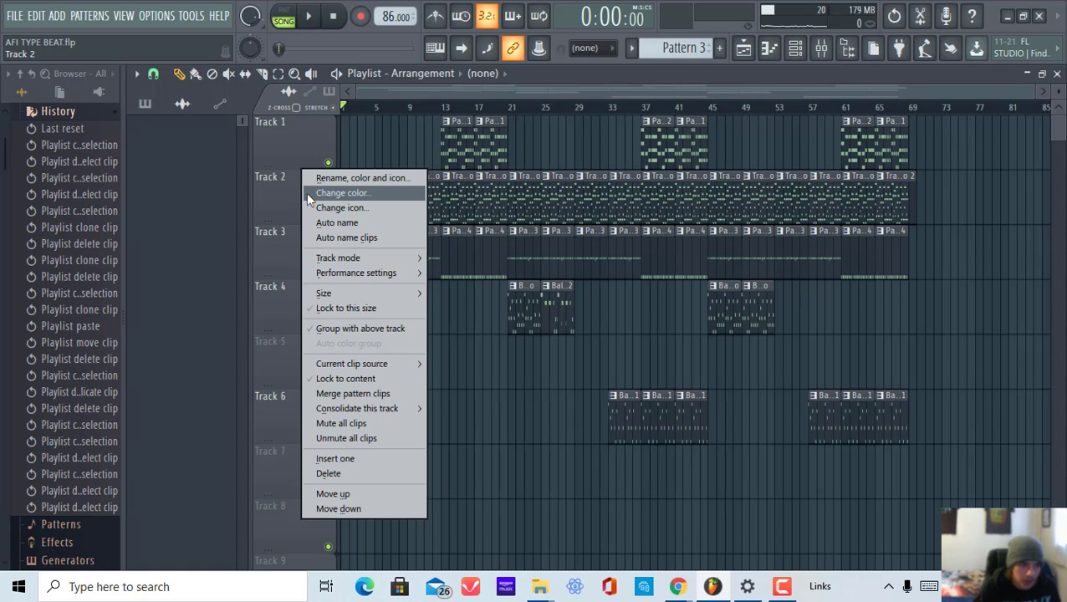
pyautogui.press('i')
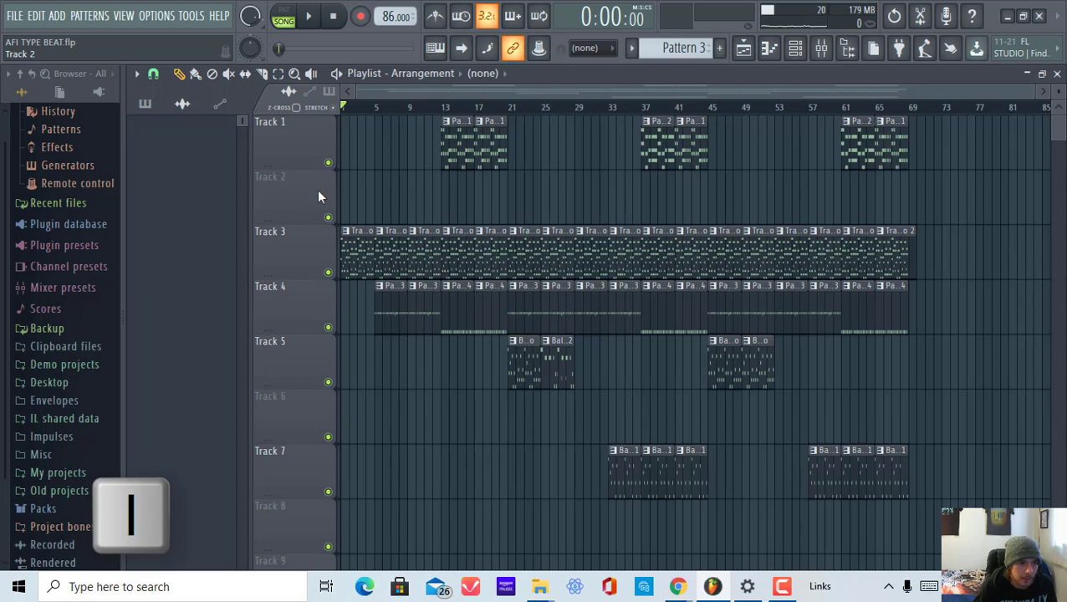
pyautogui.rightClick(319, 263)
pyautogui.click(297, 258)
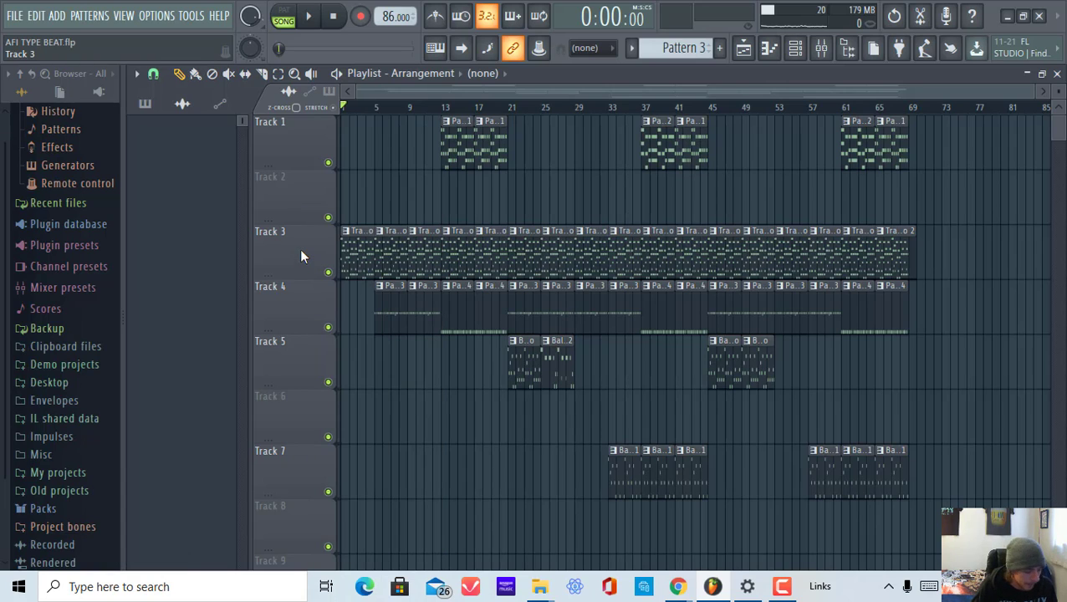
pyautogui.rightClick(308, 192)
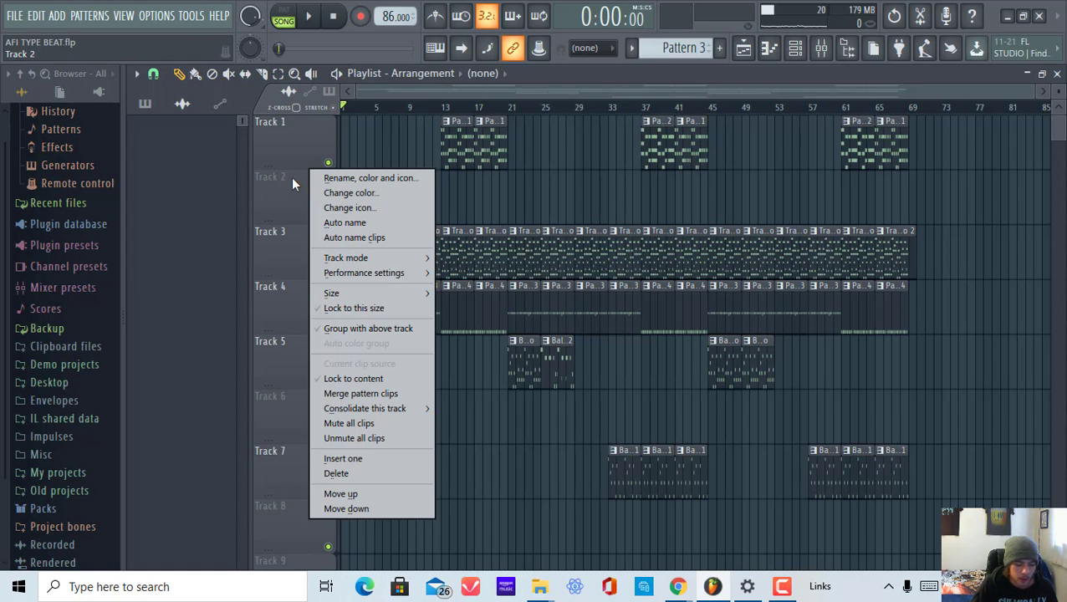
pyautogui.press('g')
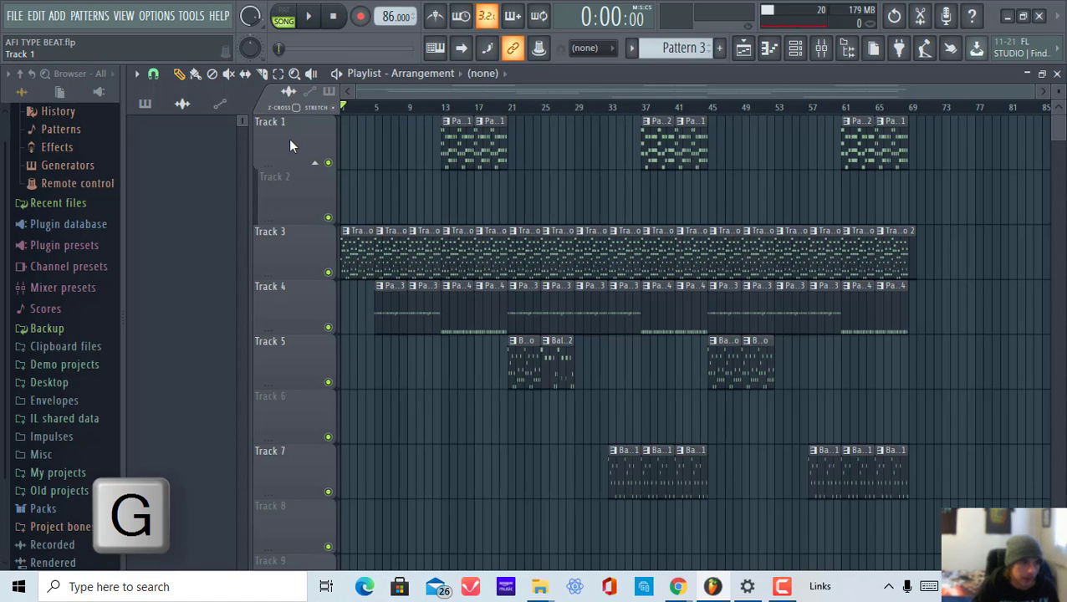
# Delete the empty grouped Track 2 from the Playlist
pyautogui.rightClick(297, 175)
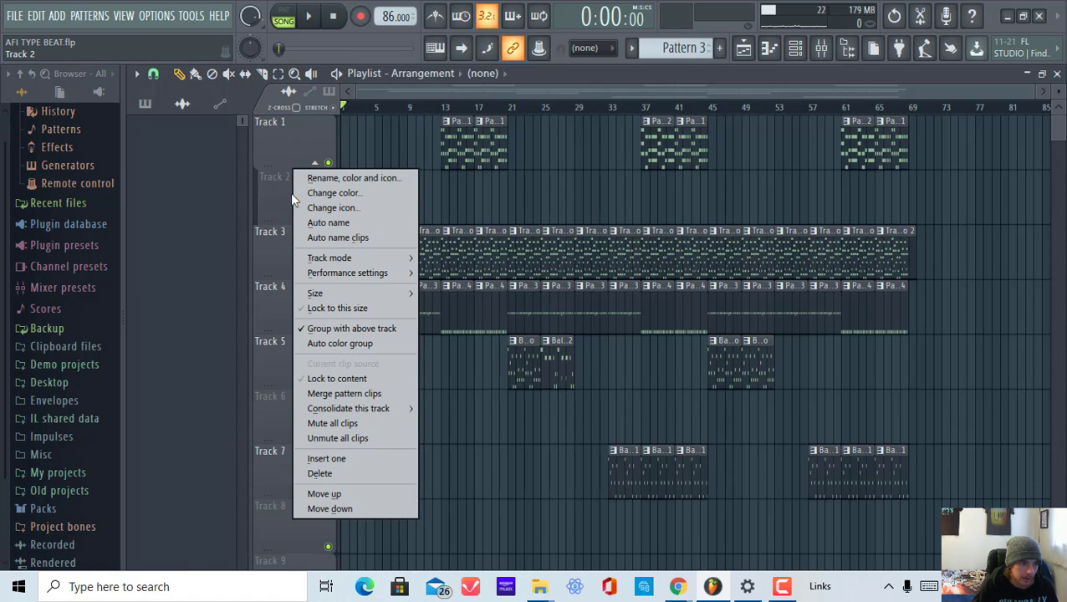
pyautogui.click(338, 473)
pyautogui.click(608, 337)
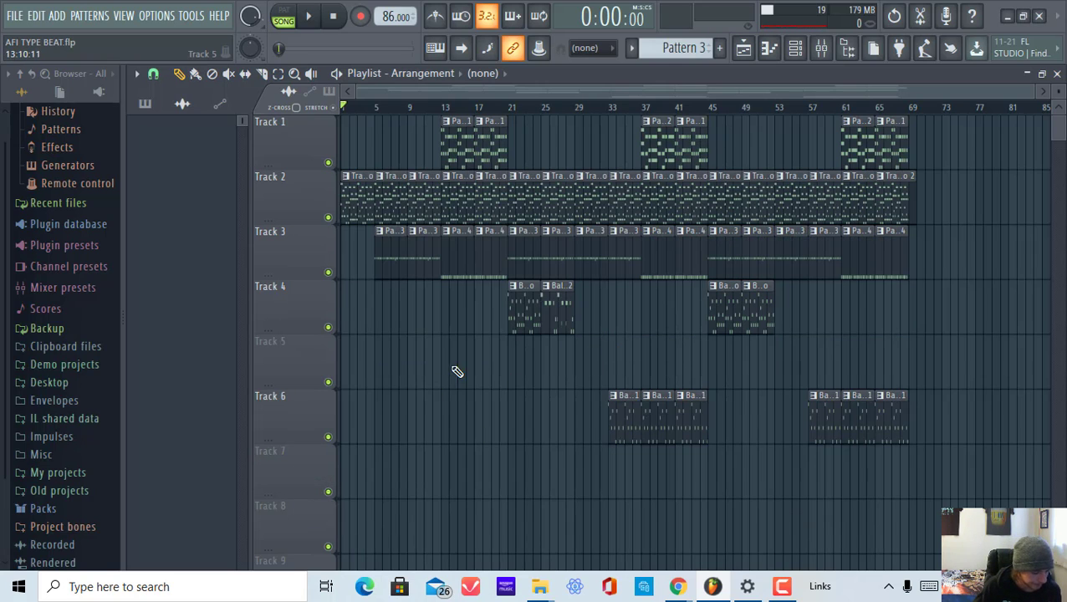
# Open the Channel rack over the Playlist and set its filter to display all channels
pyautogui.click(818, 52)
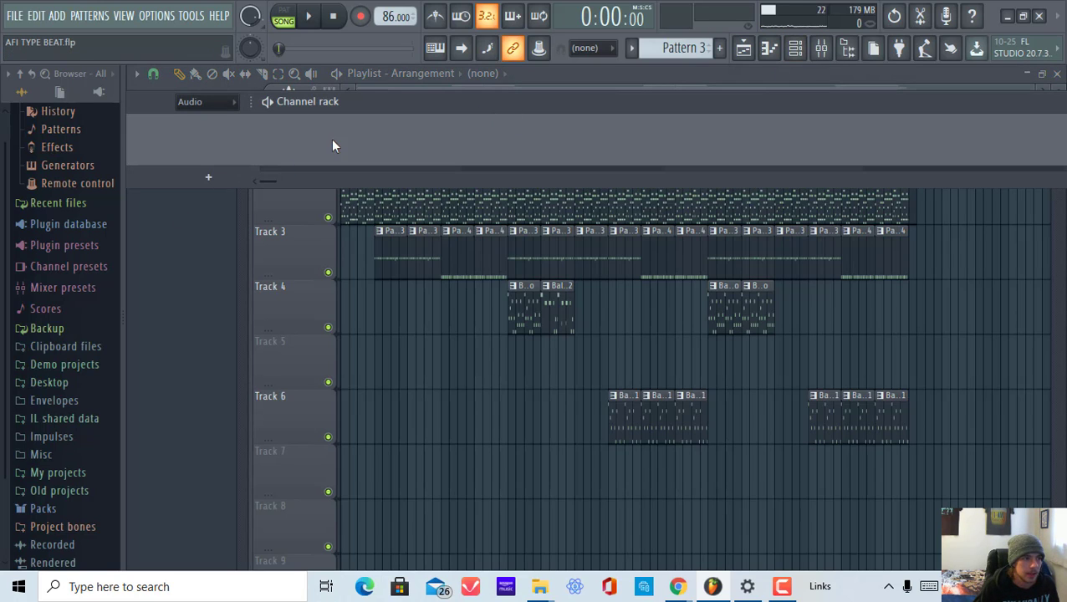
pyautogui.click(288, 108)
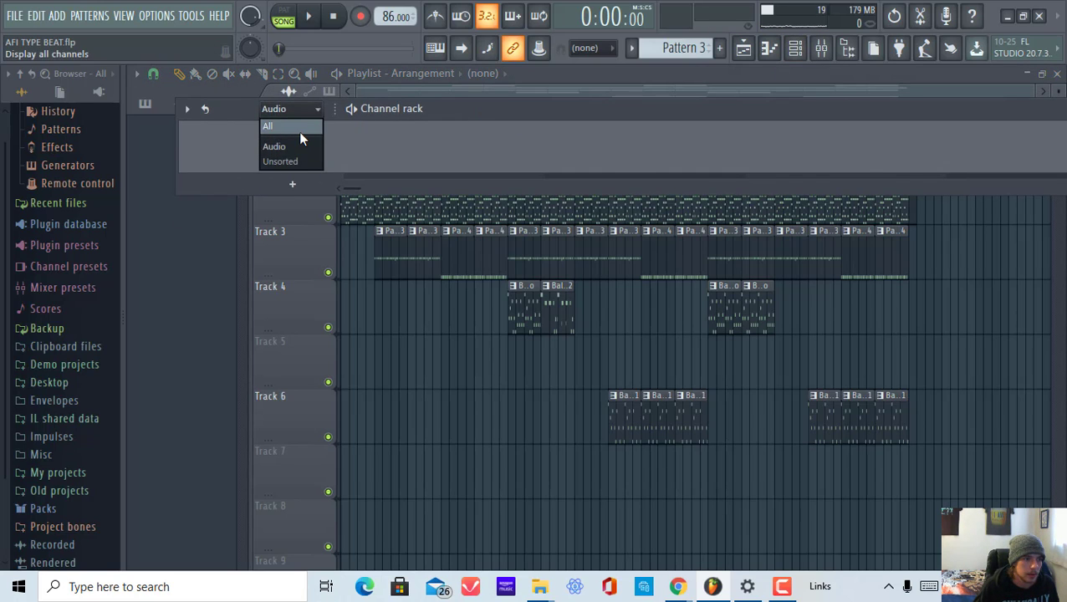
pyautogui.click(299, 127)
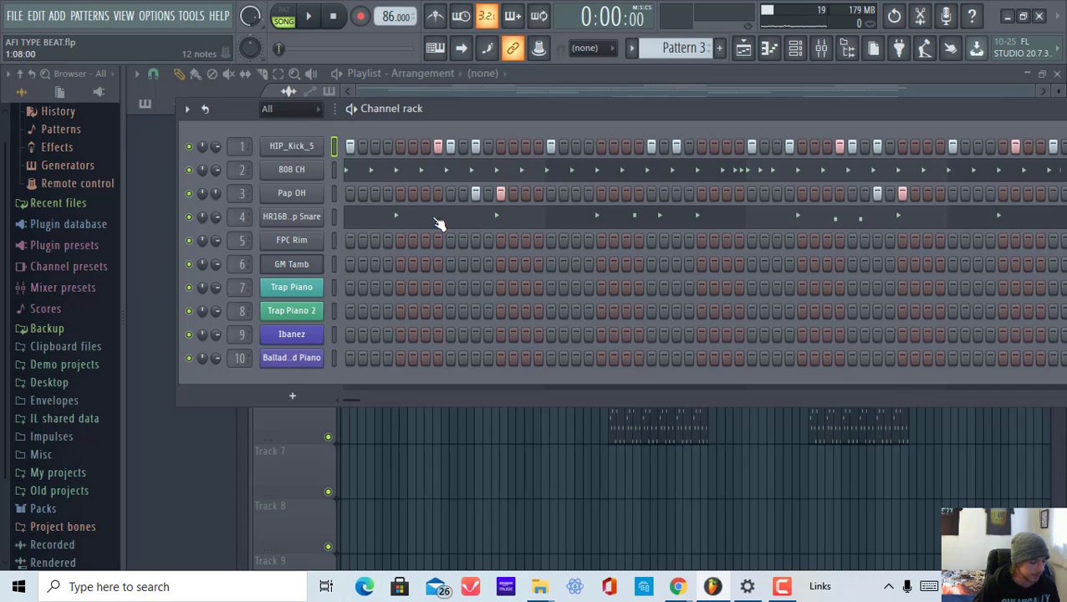
# Select all channels in the Channel rack, and switch to selecting single channels, 808 CH followed by Trap Piano 2
pyautogui.rightClick(334, 149)
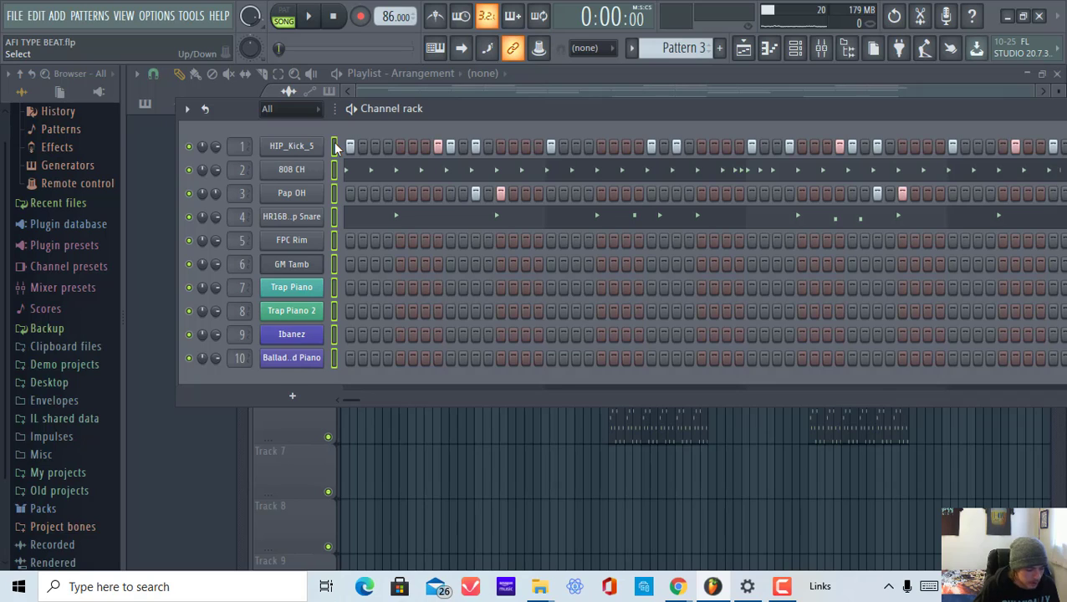
pyautogui.click(335, 170)
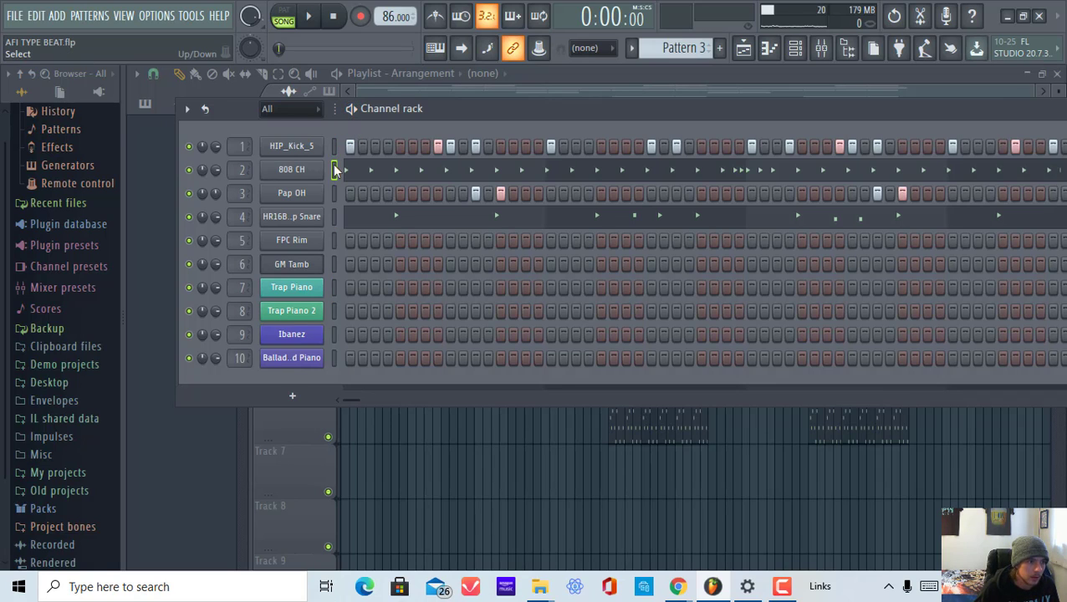
pyautogui.click(334, 310)
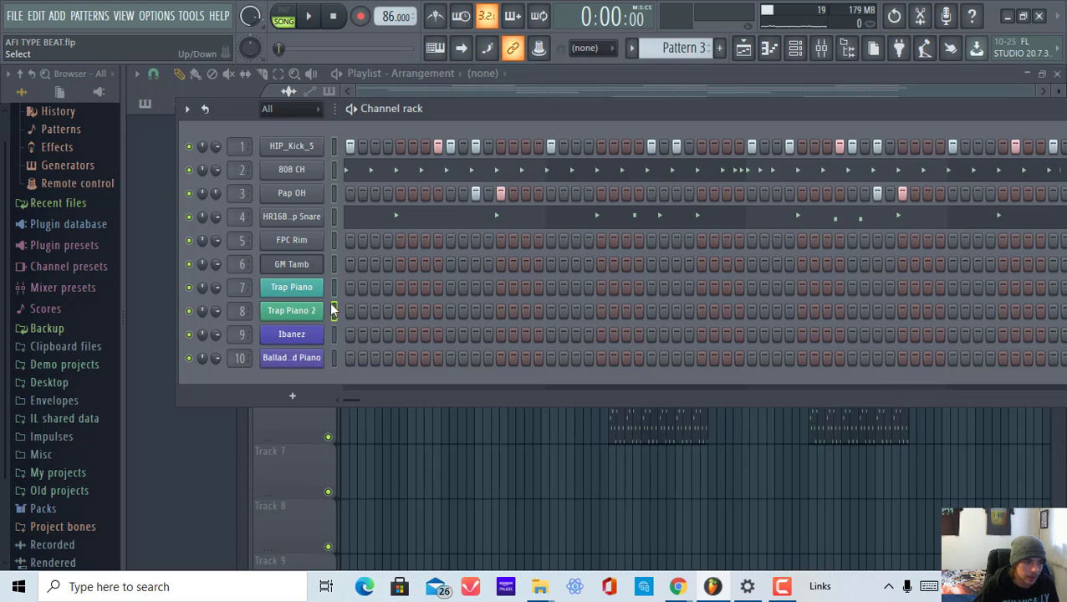
# Select the block of channels from the HR16B Rap Snare to Ibanez together, and clear the selection
pyautogui.moveTo(334, 218); pyautogui.dragTo(334, 293)
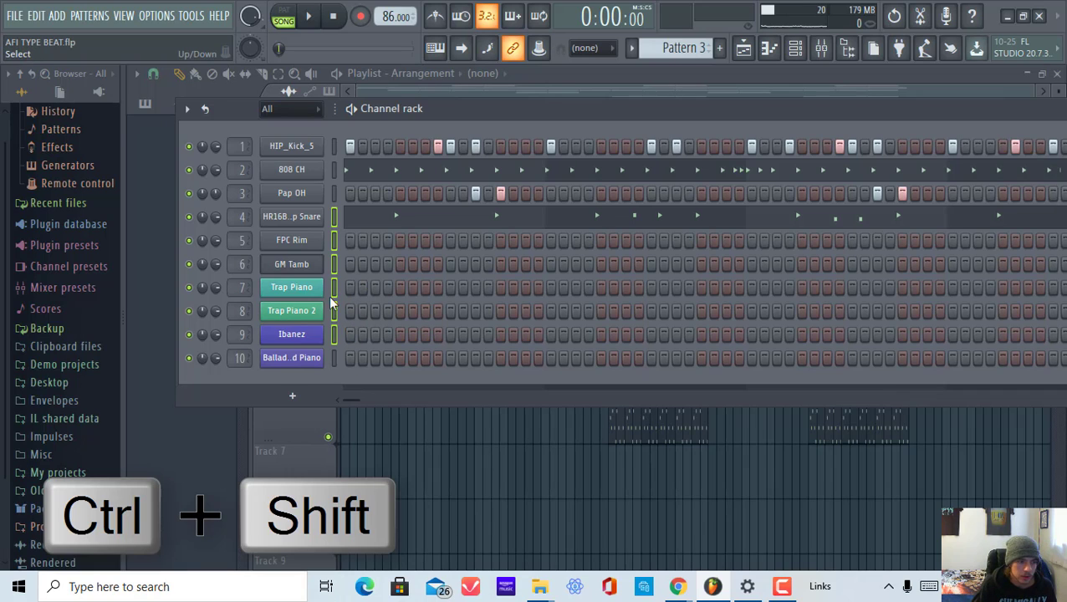
pyautogui.rightClick(332, 238)
pyautogui.rightClick(333, 220)
pyautogui.rightClick(334, 287)
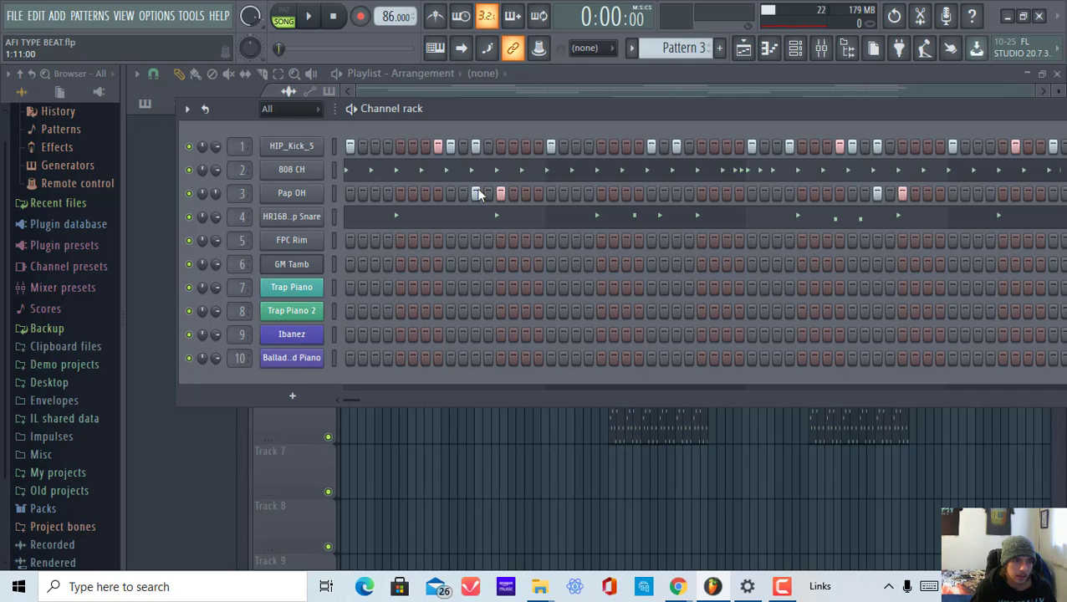
# Select the Pap OH channel and shift its steps right and left, ending in their original positions
pyautogui.click(333, 193)
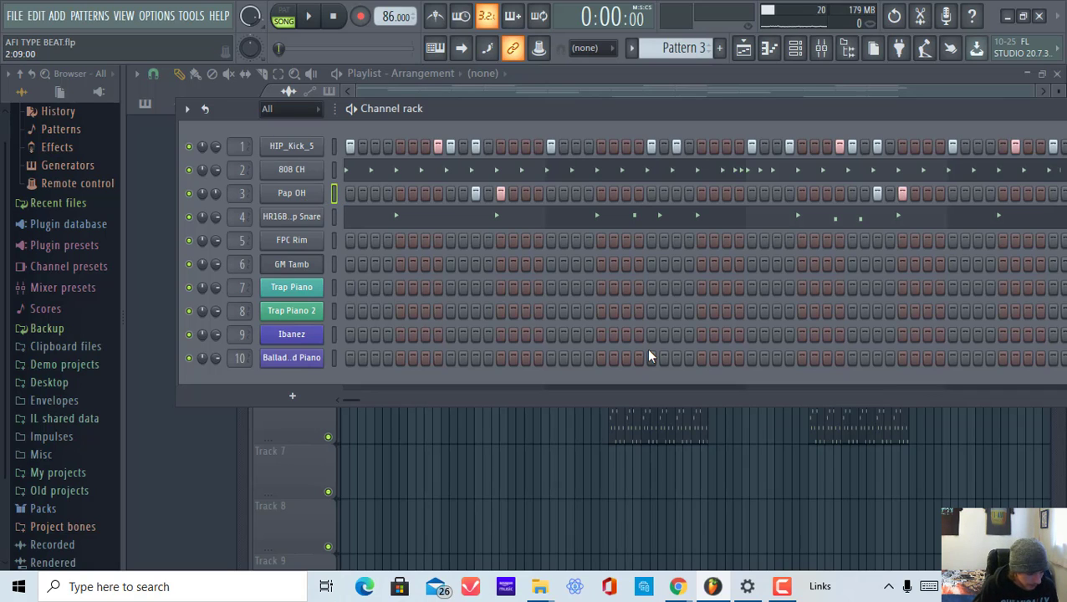
pyautogui.hotkey('ctrl', 'shift', 'Right')
pyautogui.hotkey('ctrl', 'shift', 'Right')
pyautogui.hotkey('ctrl', 'shift', 'Right')
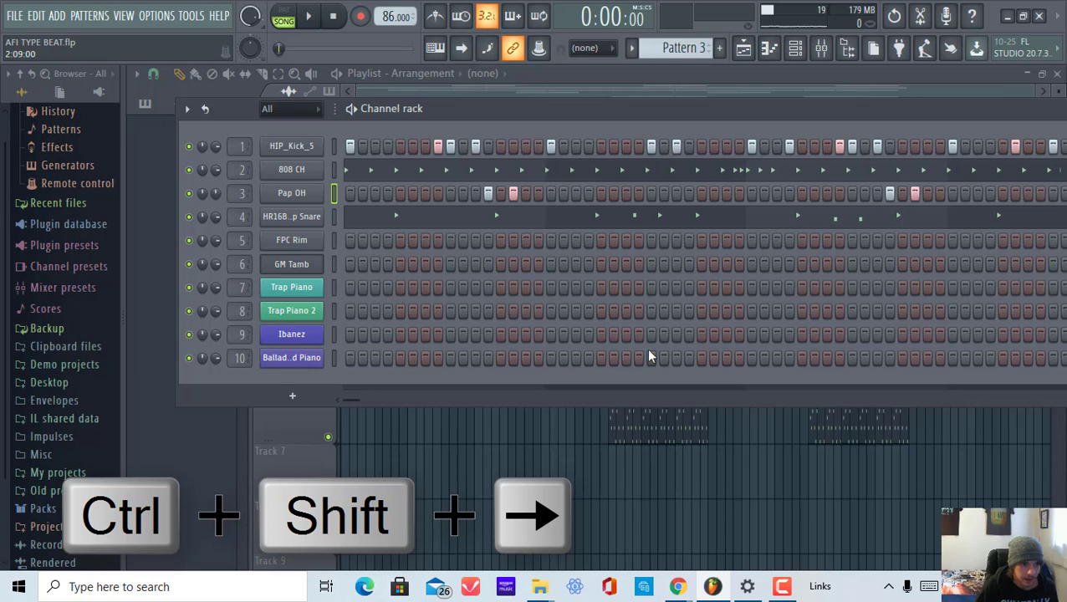
pyautogui.hotkey('ctrl', 'shift', 'Left')
pyautogui.hotkey('ctrl', 'shift', 'Left')
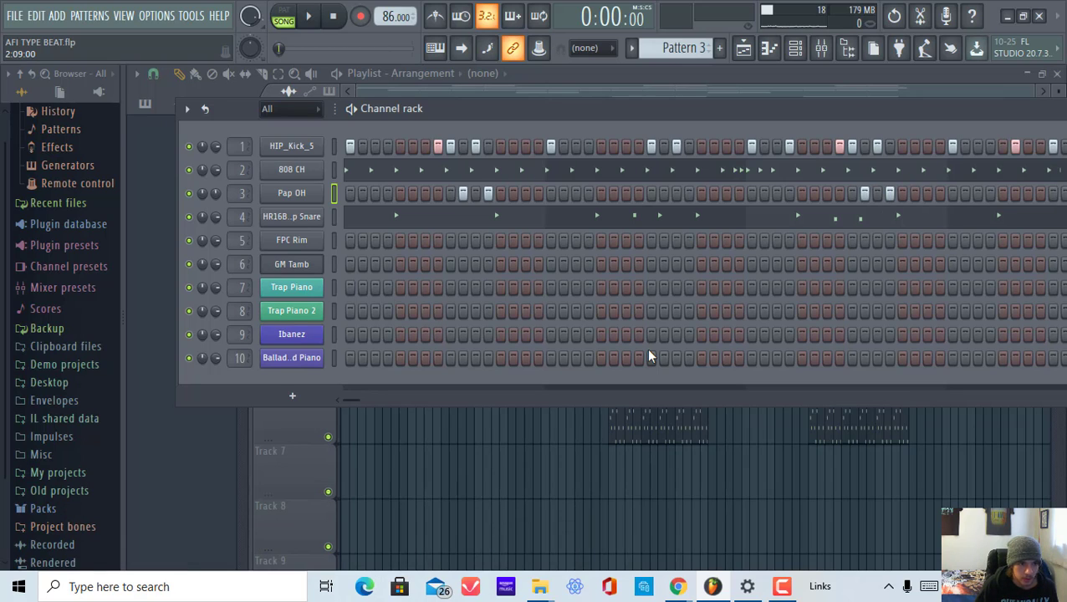
pyautogui.hotkey('ctrl', 'shift', 'Left')
pyautogui.hotkey('ctrl', 'shift', 'Right')
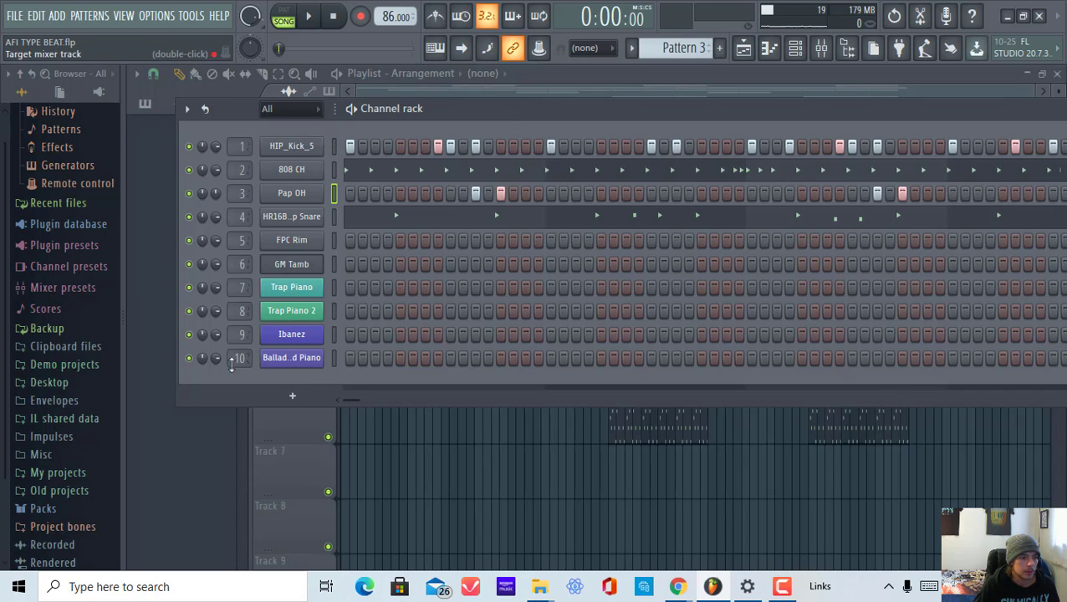
# Route the Ballad Grand Piano channel to the Master instead of its own mixer track, and open its Nexus plugin window
pyautogui.scroll(-10, 245, 358)
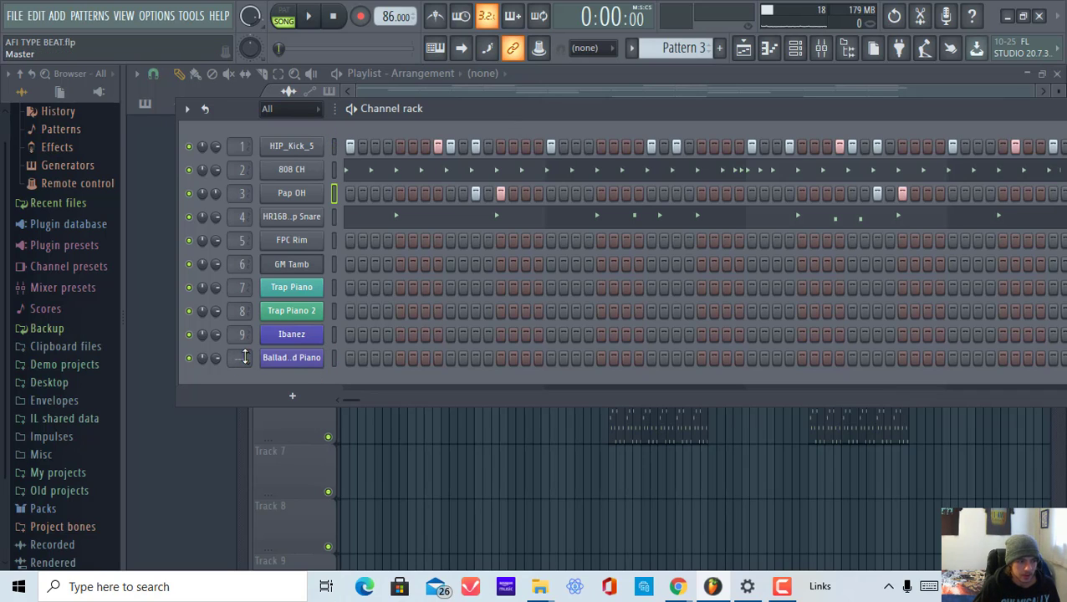
pyautogui.click(312, 358)
pyautogui.moveTo(465, 127); pyautogui.dragTo(555, 111)
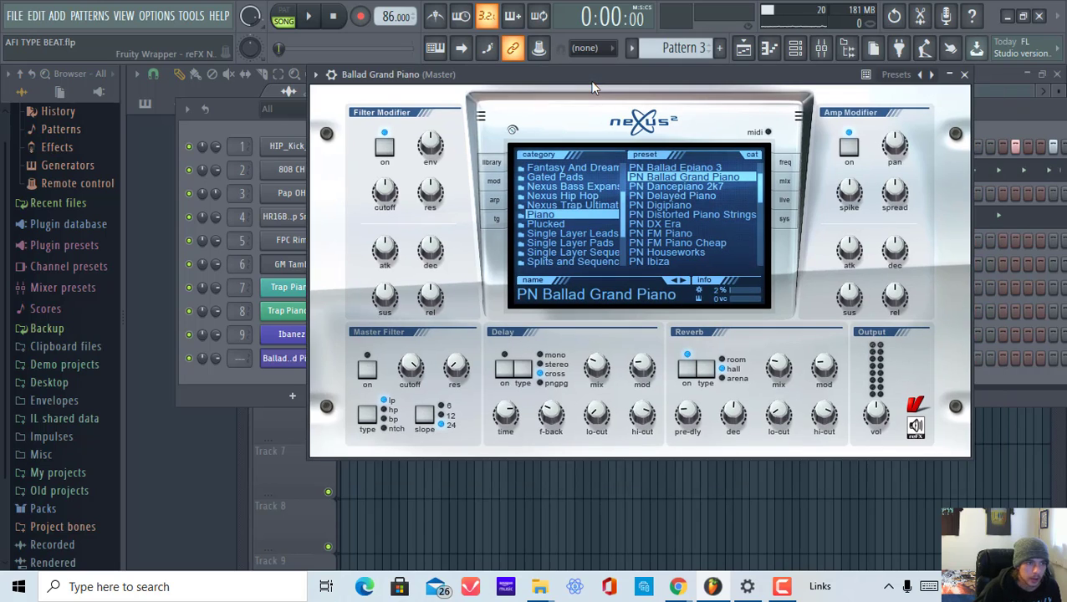
pyautogui.moveTo(621, 108)
pyautogui.mouseDown()
pyautogui.moveTo(594, 87)
pyautogui.moveTo(610, 105)
pyautogui.mouseUp()
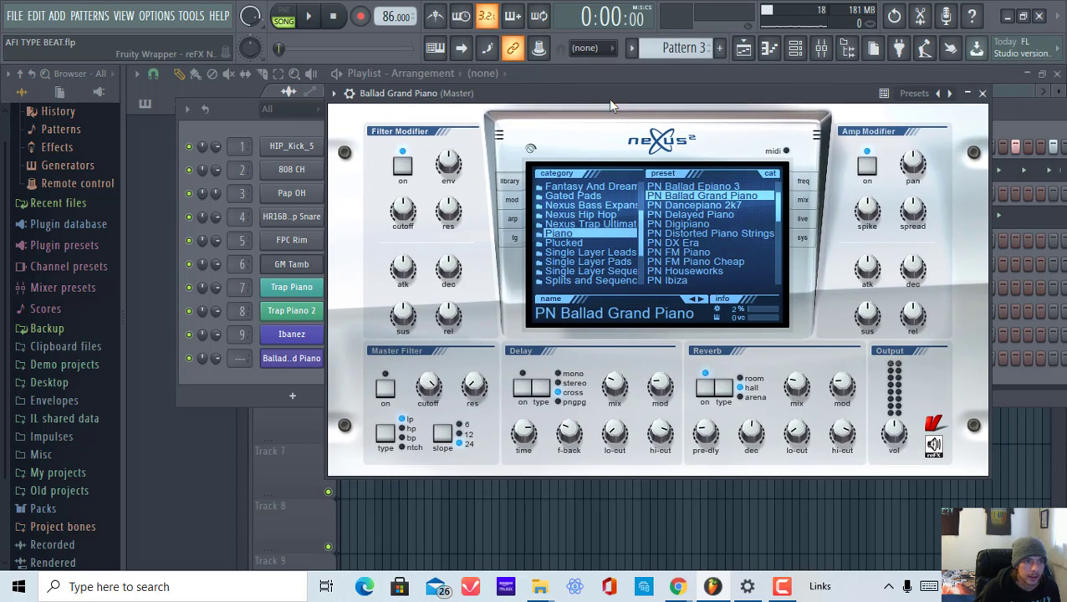
# Select the Ballad Grand Piano channel in the rack and bring its plugin window back up over it
pyautogui.click(288, 376)
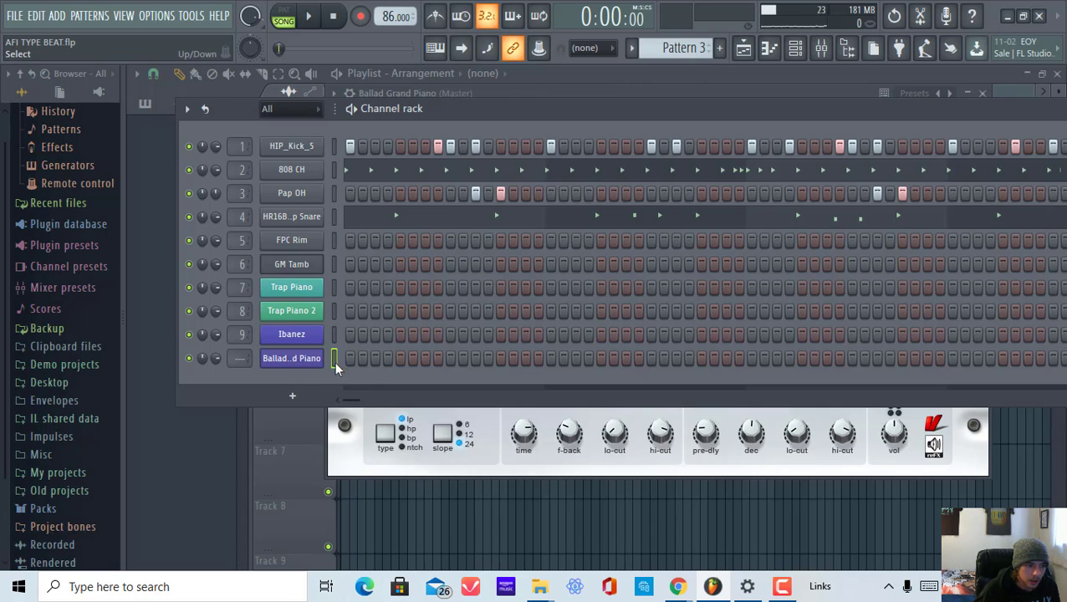
pyautogui.click(315, 362)
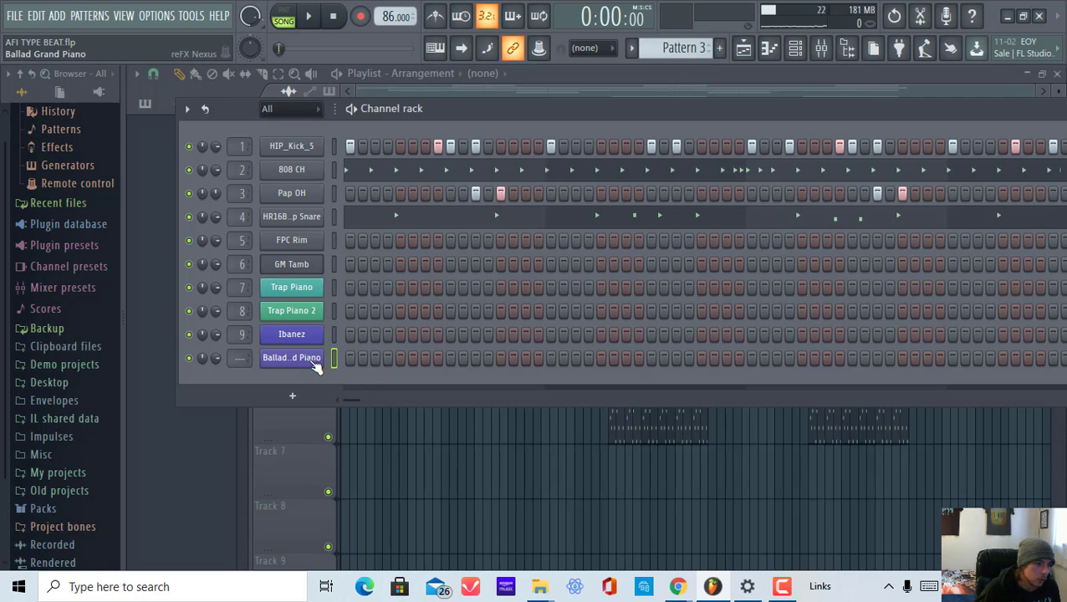
pyautogui.click(295, 361)
pyautogui.click(292, 363)
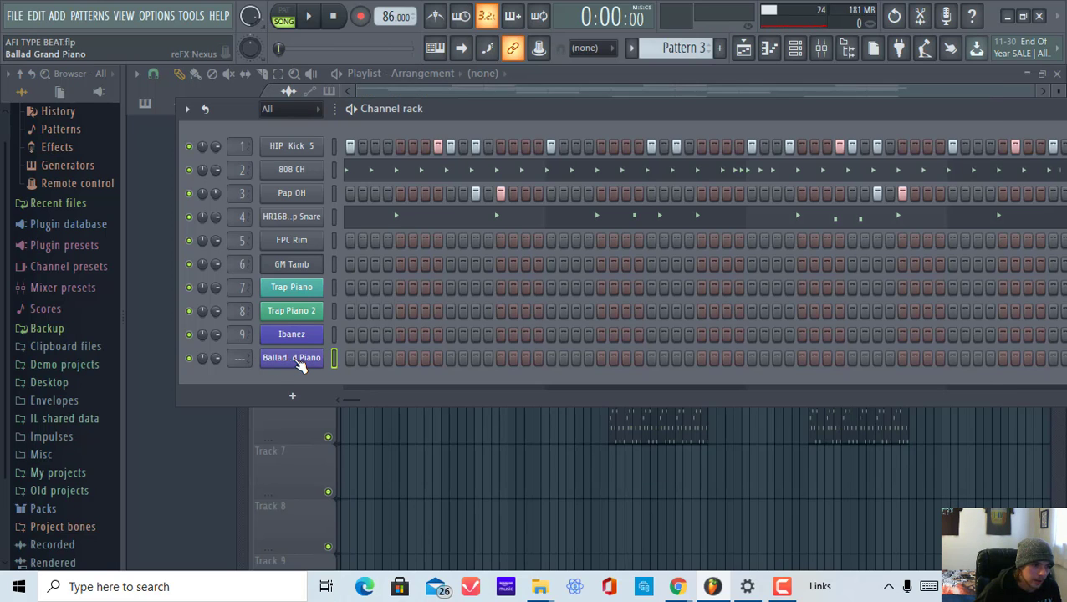
pyautogui.click(304, 369)
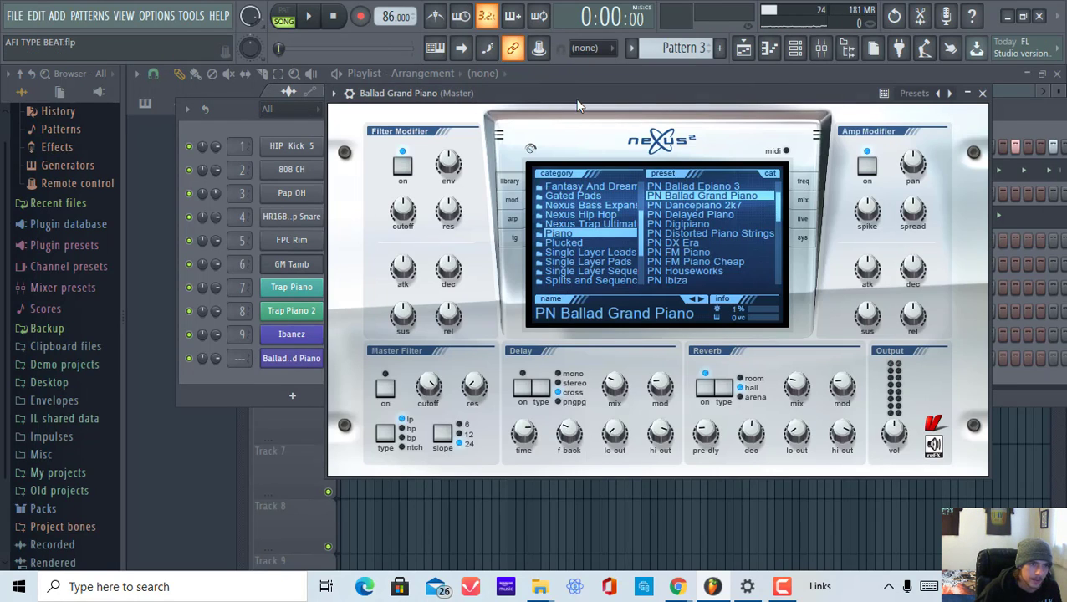
pyautogui.moveTo(577, 105); pyautogui.dragTo(565, 87)
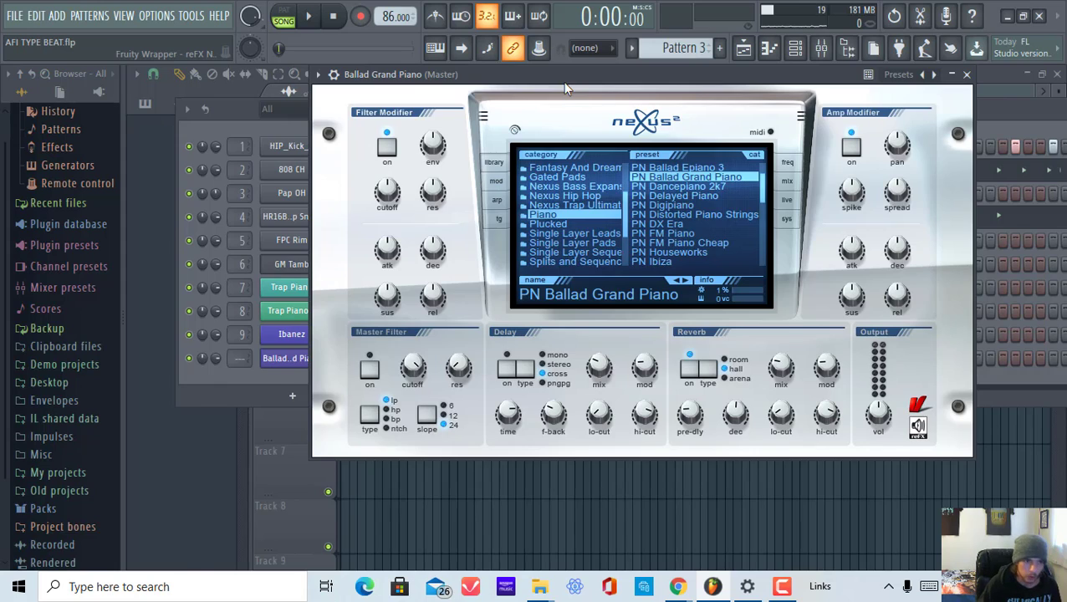
# Route the selected Ballad Grand Piano channel to free mixer track 14, and check the new number in the rack before returning to the Mixer
pyautogui.hotkey('ctrl', 'l')
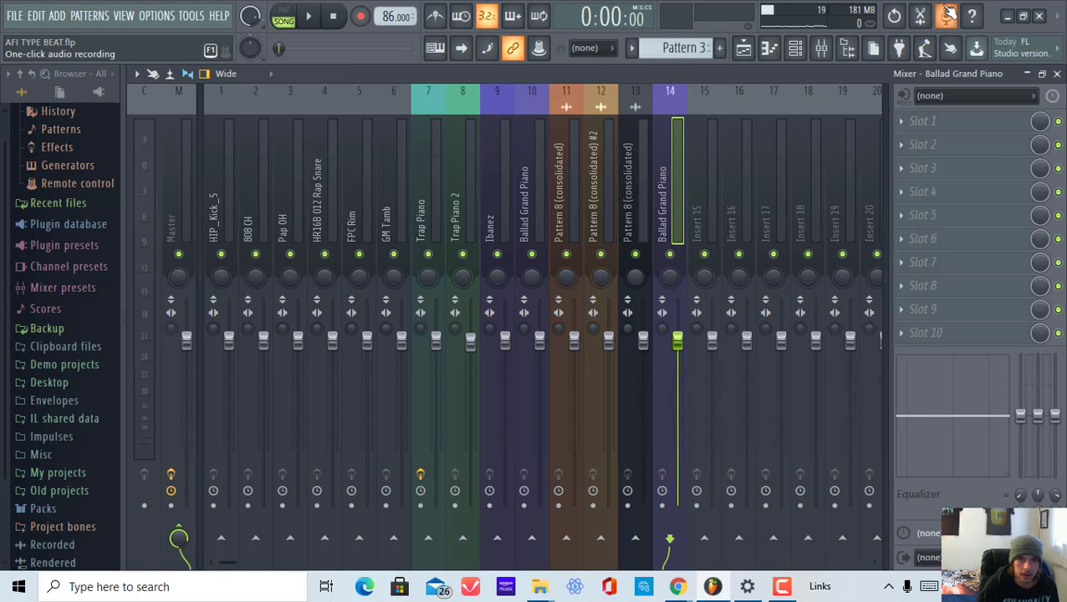
pyautogui.click(822, 50)
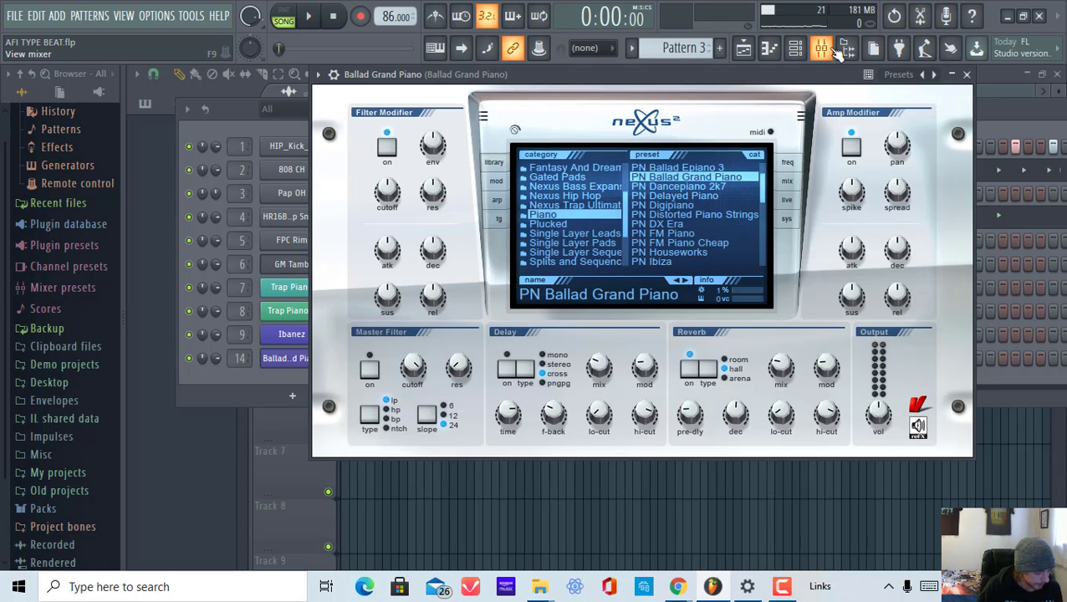
pyautogui.click(821, 52)
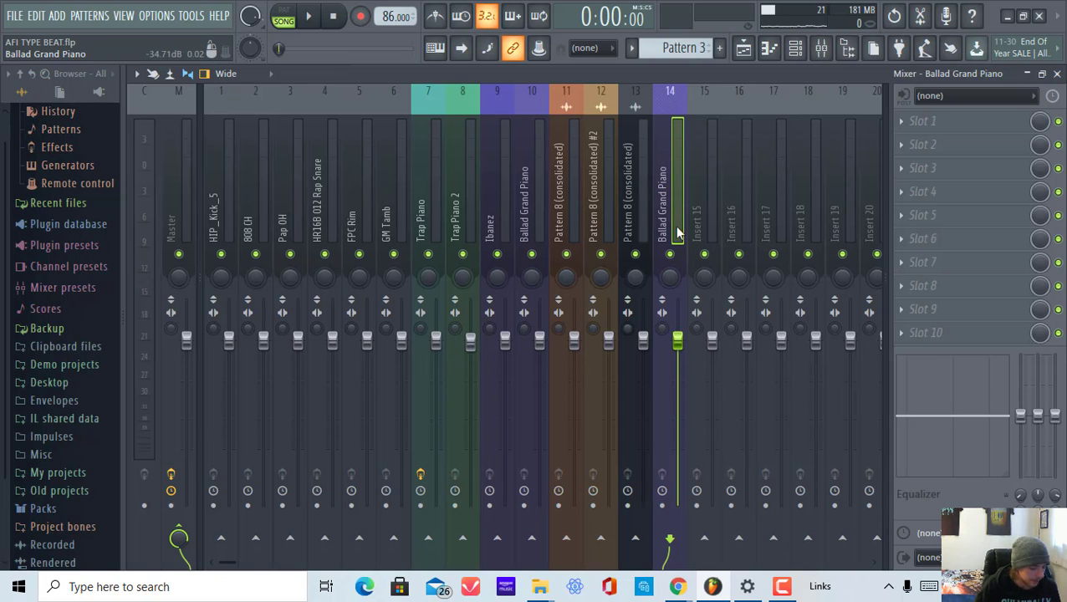
# Select single mixer tracks such as HIP_Kick_5, Trap Piano and Ibanez in turn, and extend the selection across tracks 1 to 11
pyautogui.click(215, 187)
pyautogui.click(428, 185)
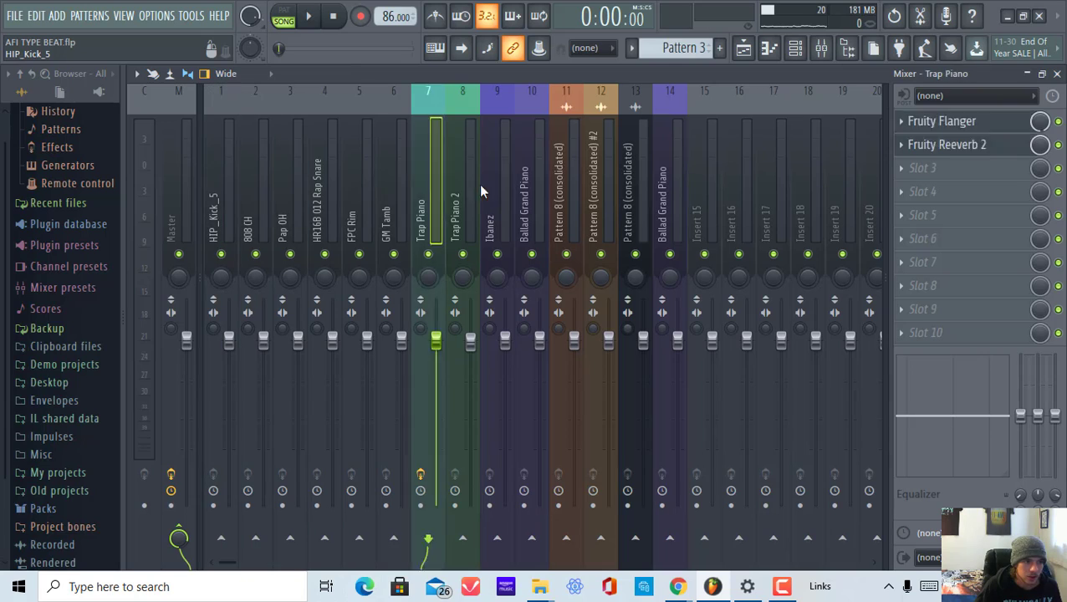
pyautogui.click(489, 186)
pyautogui.click(227, 190)
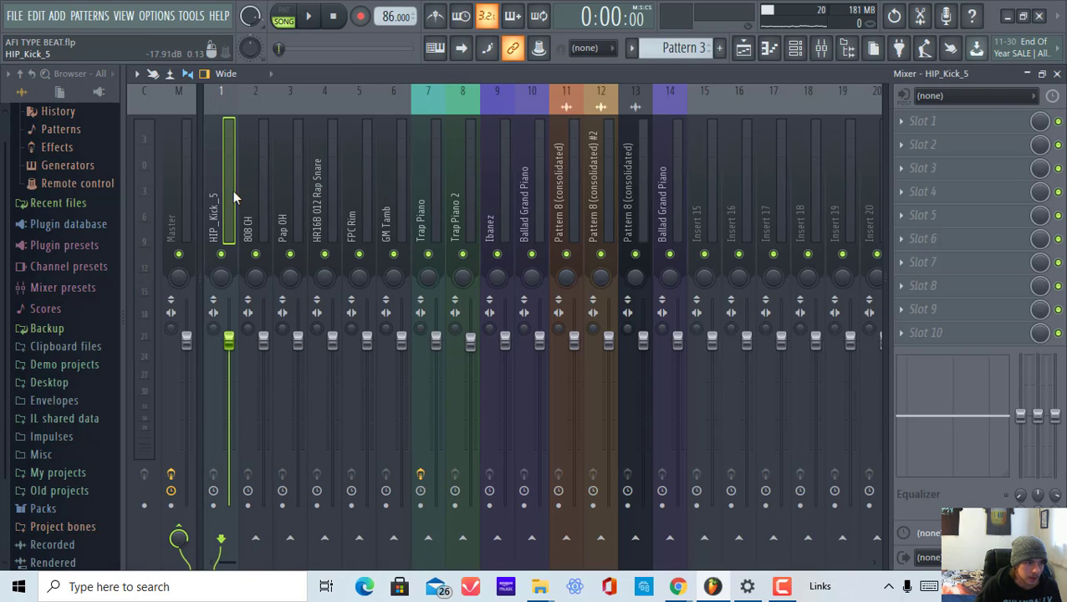
pyautogui.moveTo(233, 190); pyautogui.dragTo(581, 219)
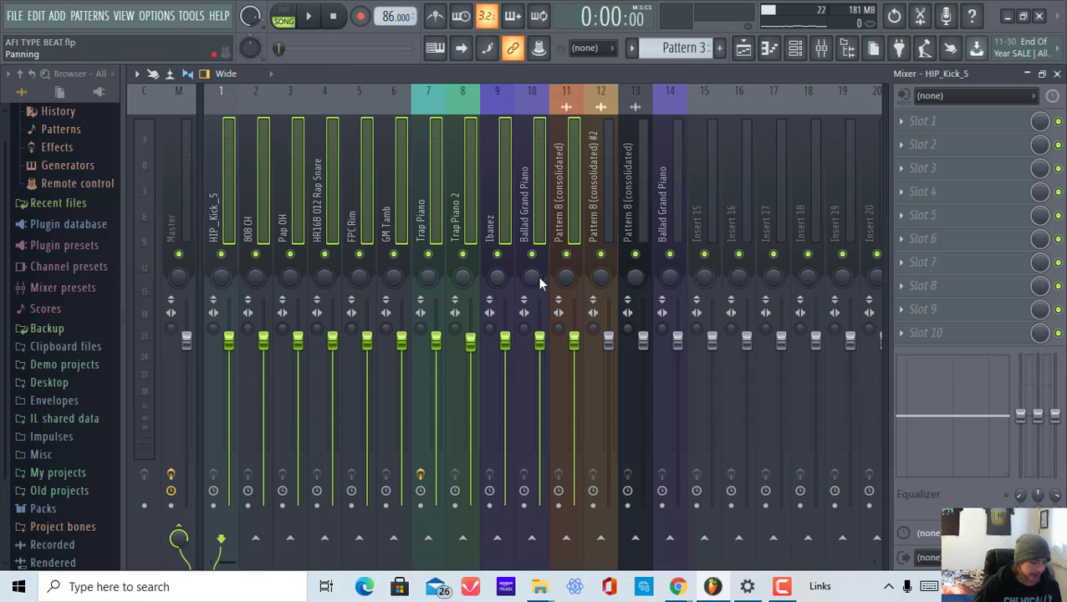
# Select only the Pattern 8 (consolidated) #2 mixer track and move it left and right, ending back at position 12
pyautogui.click(634, 209)
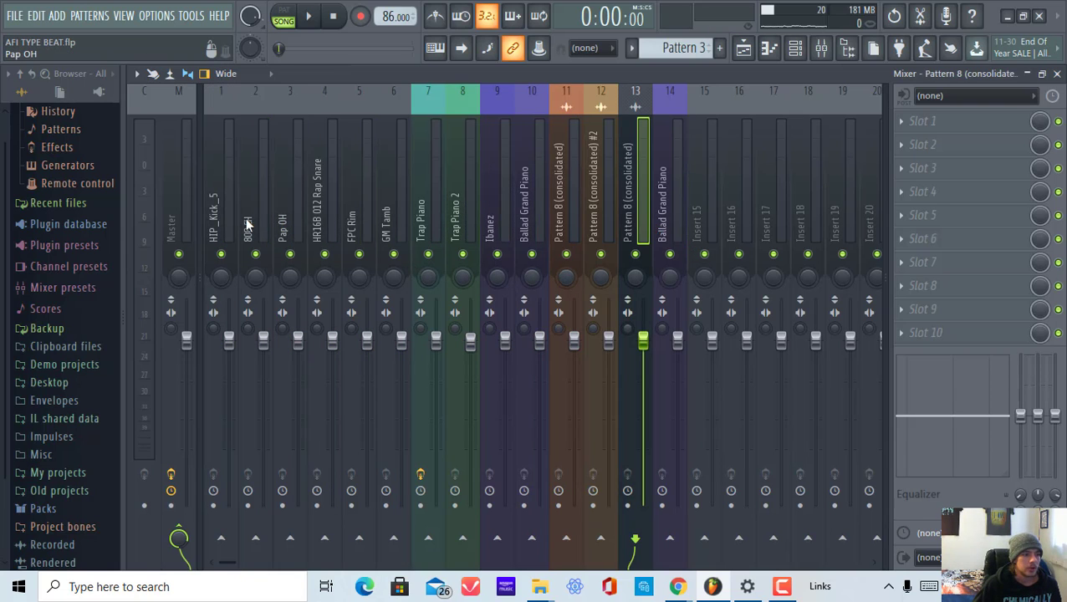
pyautogui.click(509, 210)
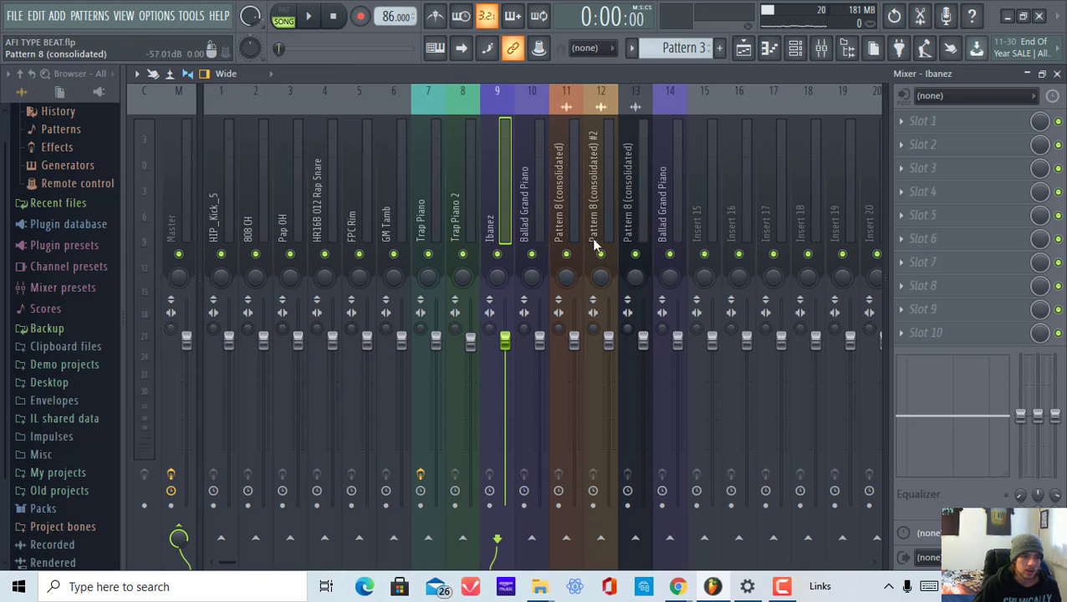
pyautogui.click(598, 209)
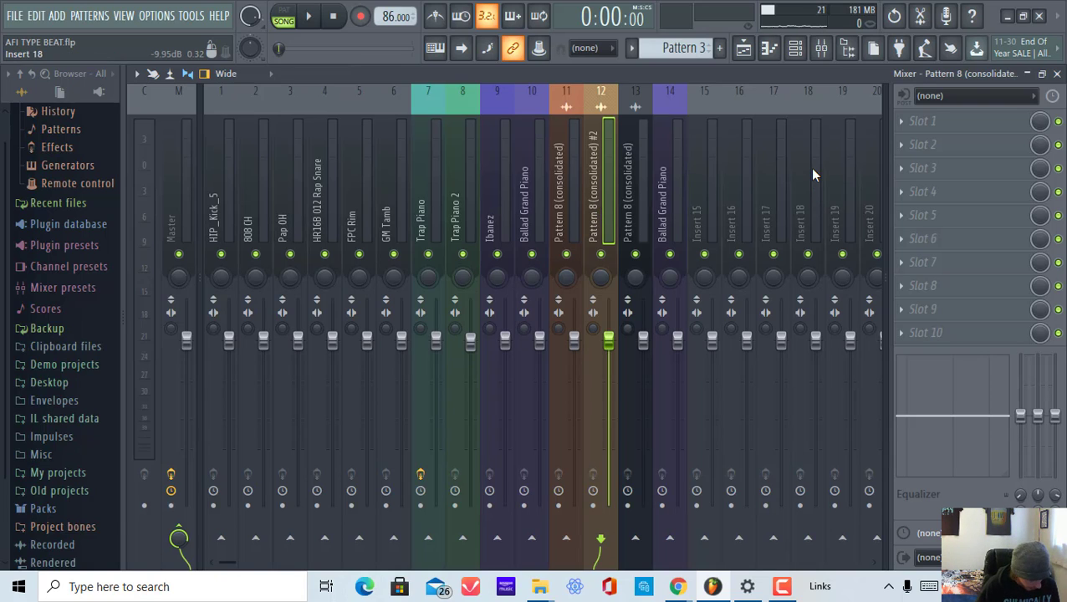
pyautogui.hotkey('alt', 'Left')
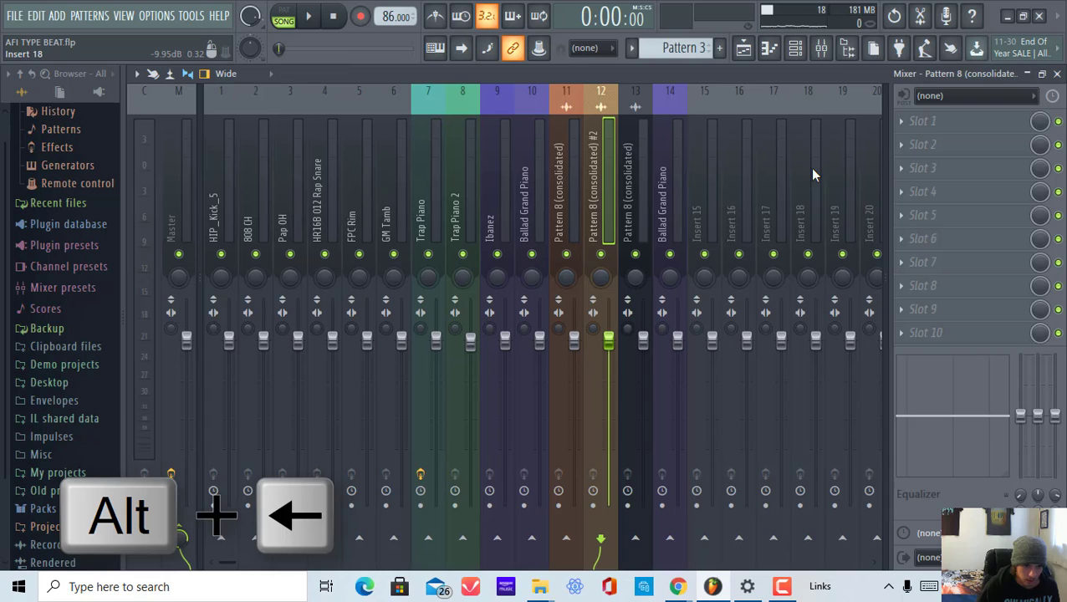
pyautogui.hotkey('alt', 'Right')
pyautogui.hotkey('alt', 'Left')
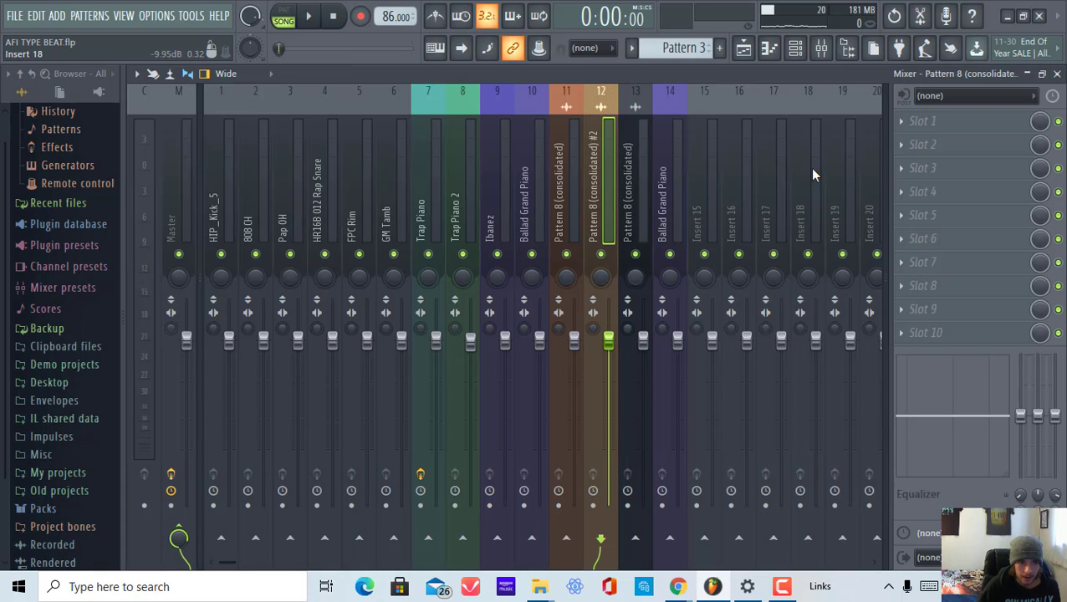
pyautogui.hotkey('alt', 'Left')
pyautogui.hotkey('alt', 'Right')
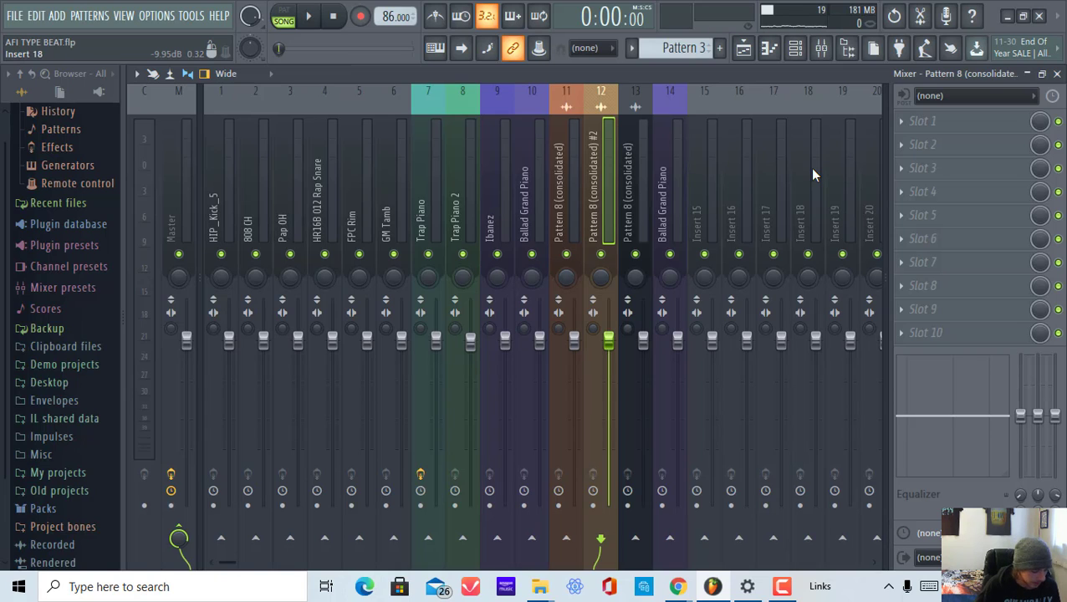
# Select several single mixer tracks in turn, ending on Ballad Grand Piano at track 14
pyautogui.click(517, 197)
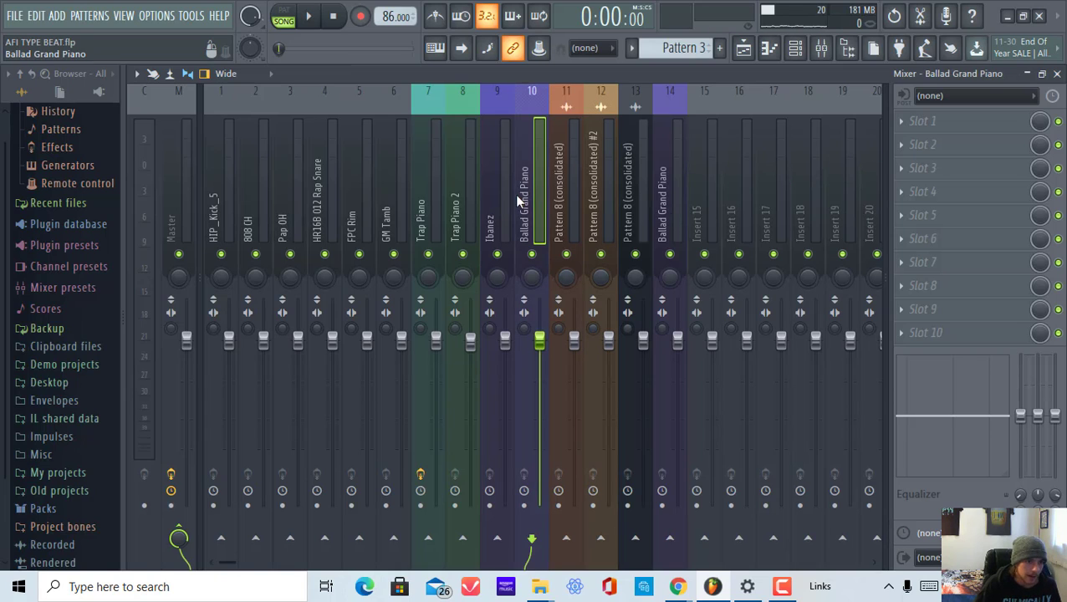
pyautogui.click(458, 210)
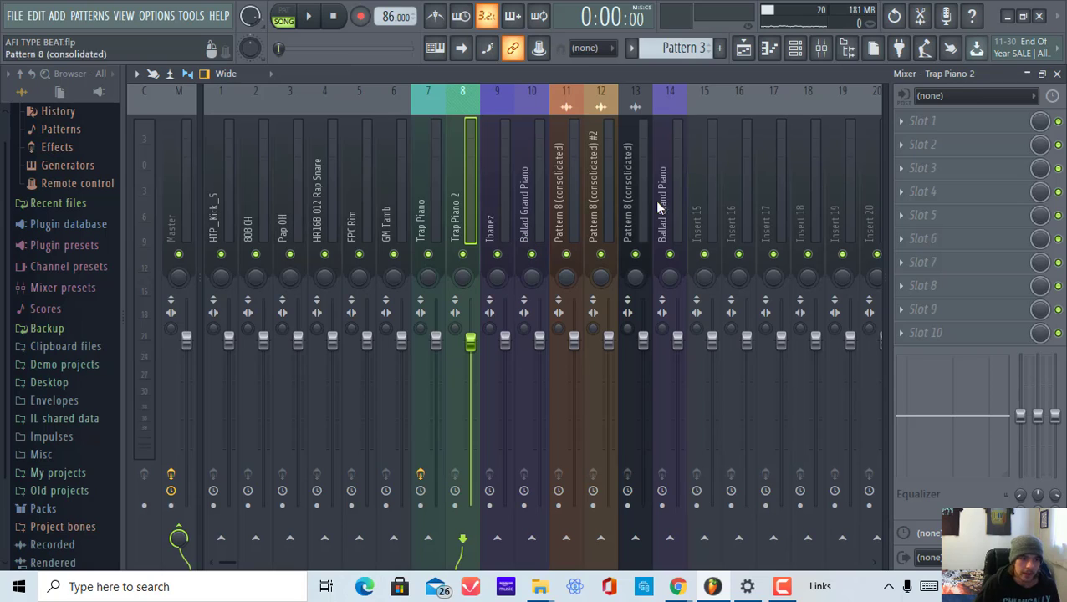
pyautogui.click(614, 206)
pyautogui.click(679, 201)
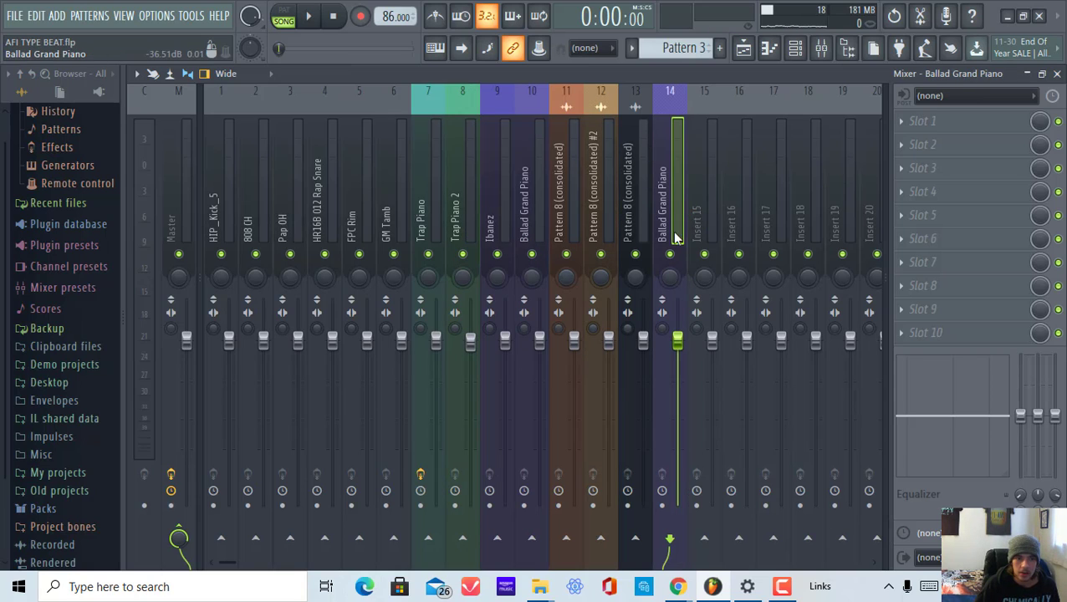
# Reselect the Ballad Grand Piano mixer track, select the channels routed to it, and check them in the Channel rack before returning to the Mixer
pyautogui.click(707, 188)
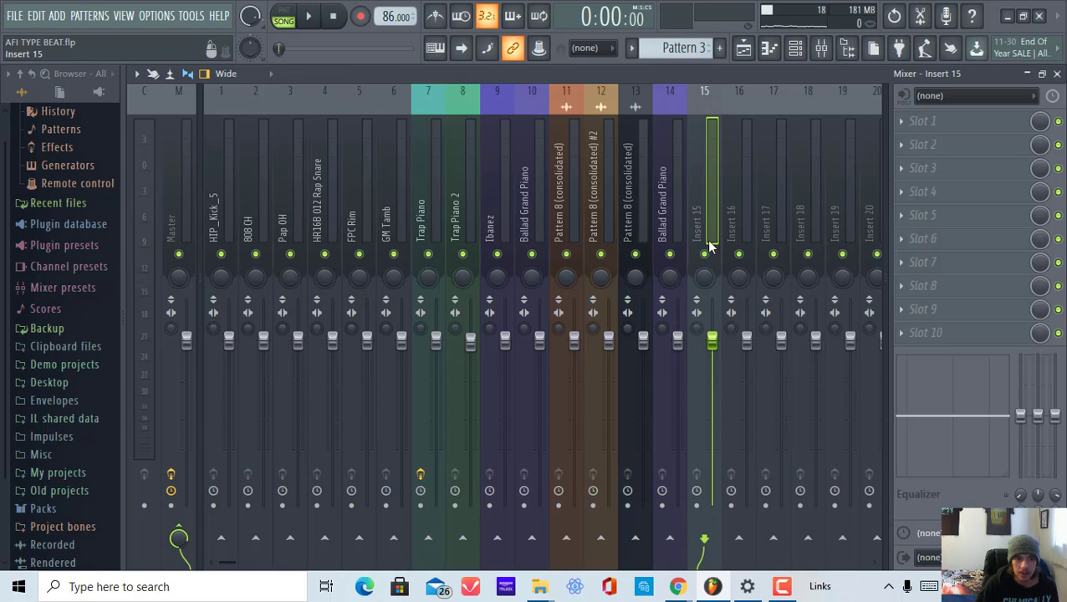
pyautogui.click(675, 188)
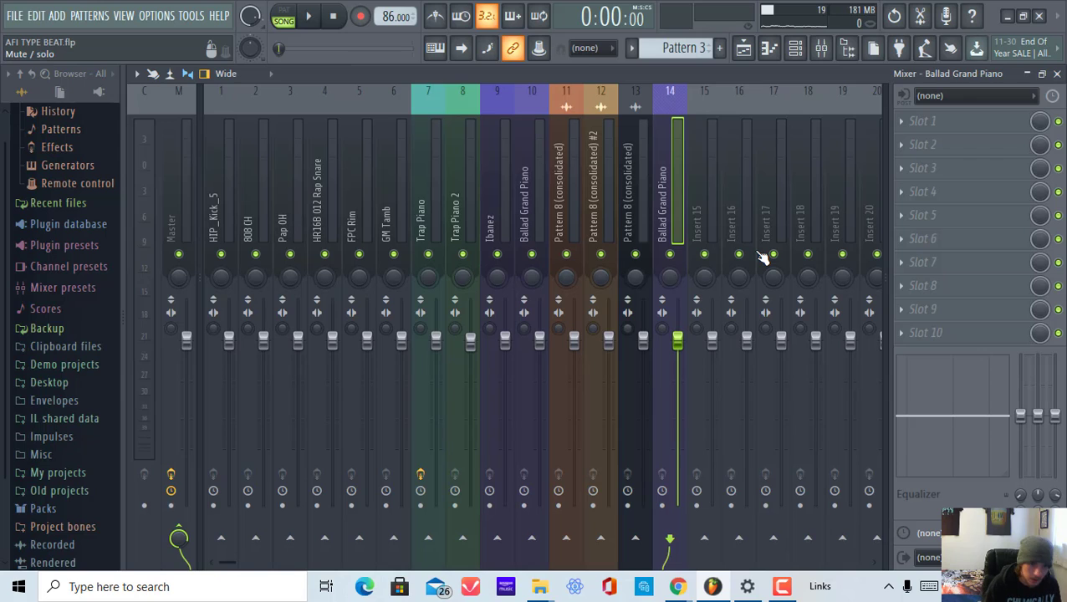
pyautogui.hotkey('alt', 'l')
pyautogui.click(800, 50)
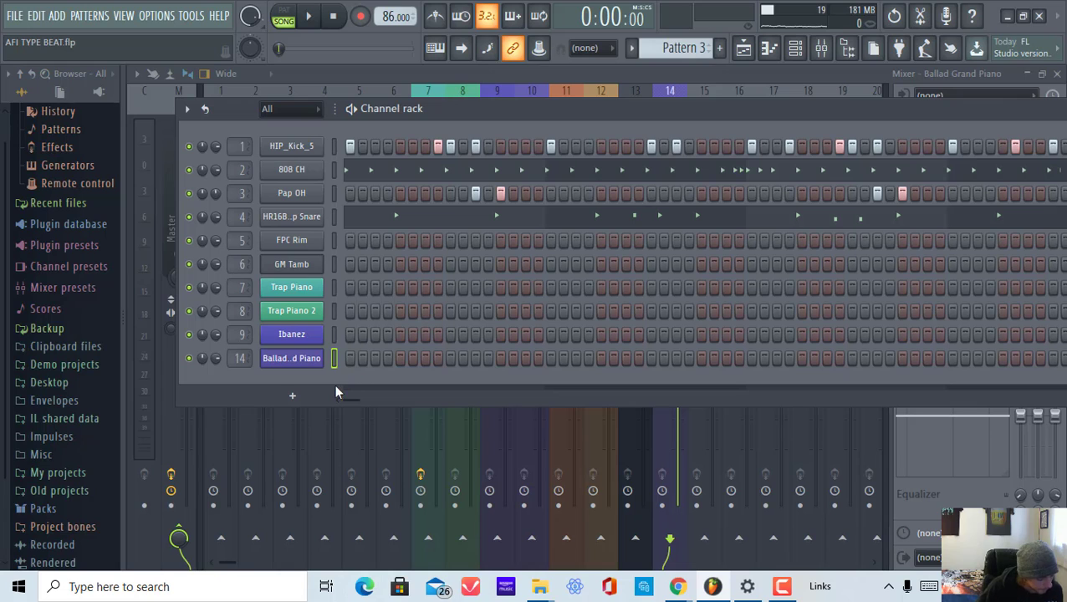
pyautogui.click(730, 446)
# Select the Ballad Grand Piano mixer track 14 and add the non-adjacent tracks 12, 10, 9, 7, 6, 5 and 4 to the selection
pyautogui.click(643, 217)
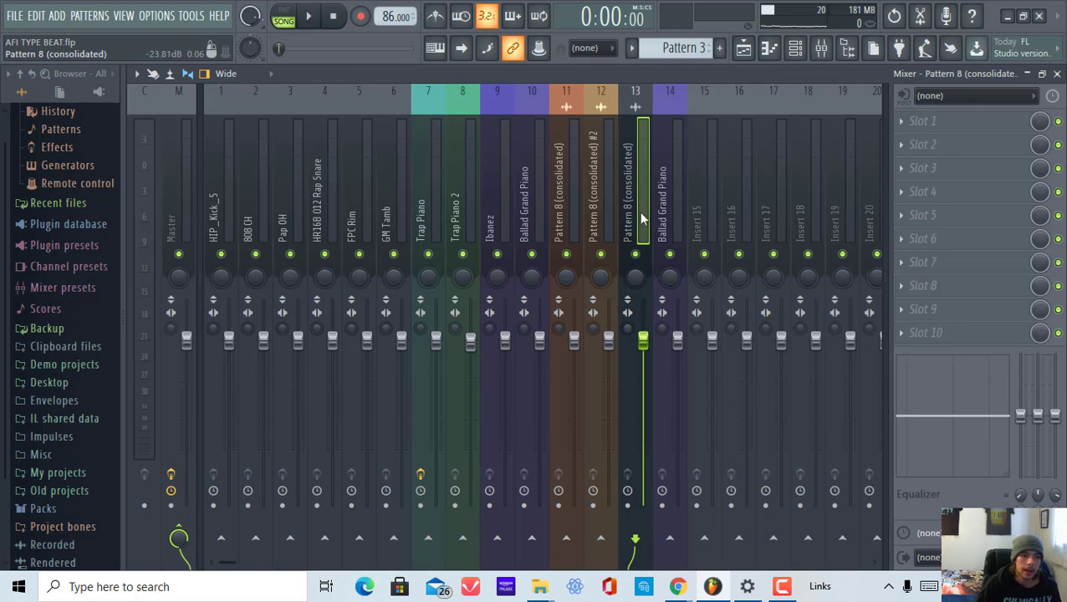
pyautogui.click(667, 209)
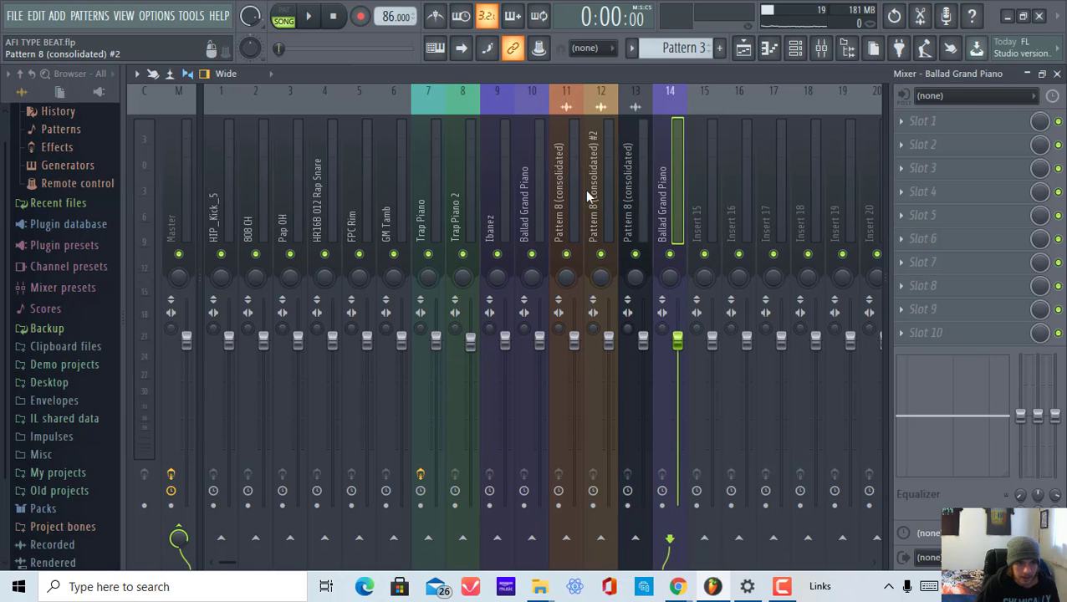
pyautogui.keyDown('ctrl'); pyautogui.click(607, 222); pyautogui.keyUp('ctrl')
pyautogui.keyDown('ctrl'); pyautogui.click(544, 221); pyautogui.keyUp('ctrl')
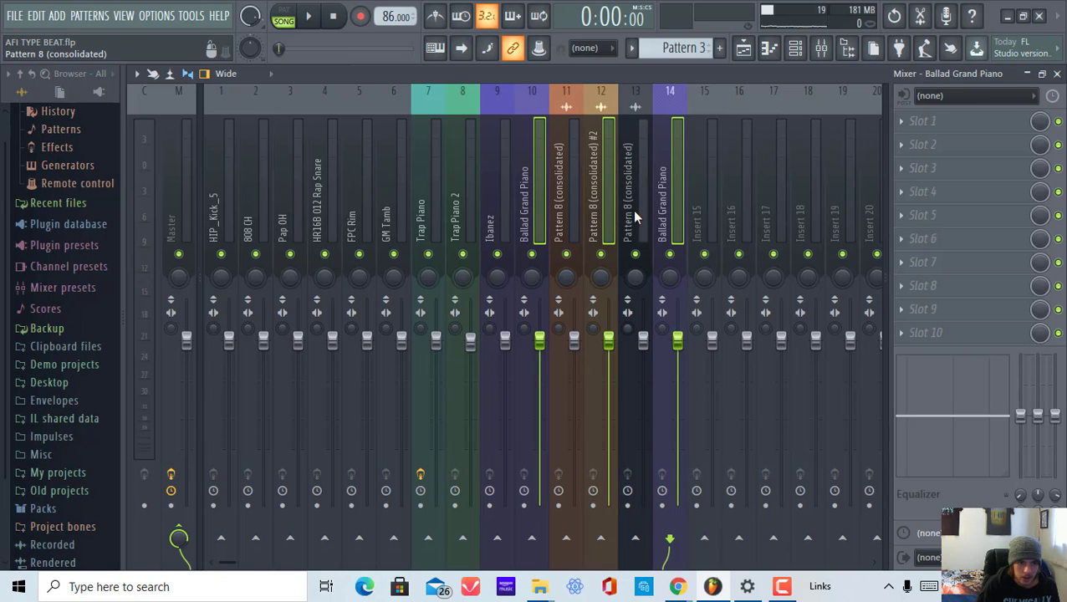
pyautogui.keyDown('ctrl'); pyautogui.keyDown('shift'); pyautogui.click(503, 200); pyautogui.keyUp('shift'); pyautogui.keyUp('ctrl')
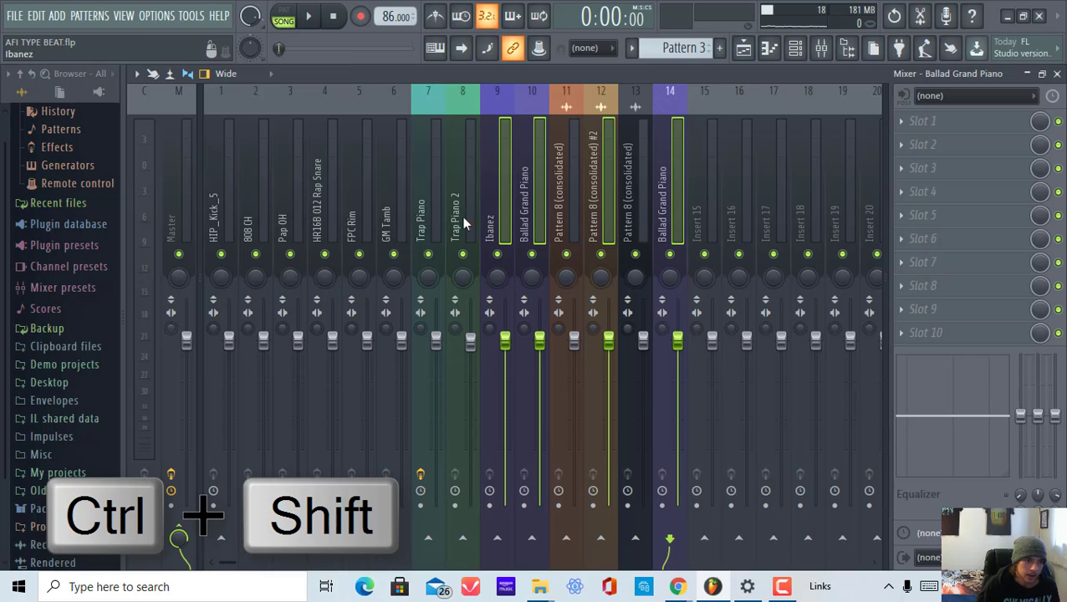
pyautogui.keyDown('ctrl'); pyautogui.keyDown('shift'); pyautogui.click(434, 209); pyautogui.keyUp('shift'); pyautogui.keyUp('ctrl')
pyautogui.keyDown('ctrl'); pyautogui.keyDown('shift'); pyautogui.click(399, 214); pyautogui.keyUp('shift'); pyautogui.keyUp('ctrl')
pyautogui.keyDown('ctrl'); pyautogui.keyDown('shift'); pyautogui.click(333, 213); pyautogui.keyUp('shift'); pyautogui.keyUp('ctrl')
pyautogui.keyDown('ctrl'); pyautogui.keyDown('shift'); pyautogui.click(369, 214); pyautogui.keyUp('shift'); pyautogui.keyUp('ctrl')
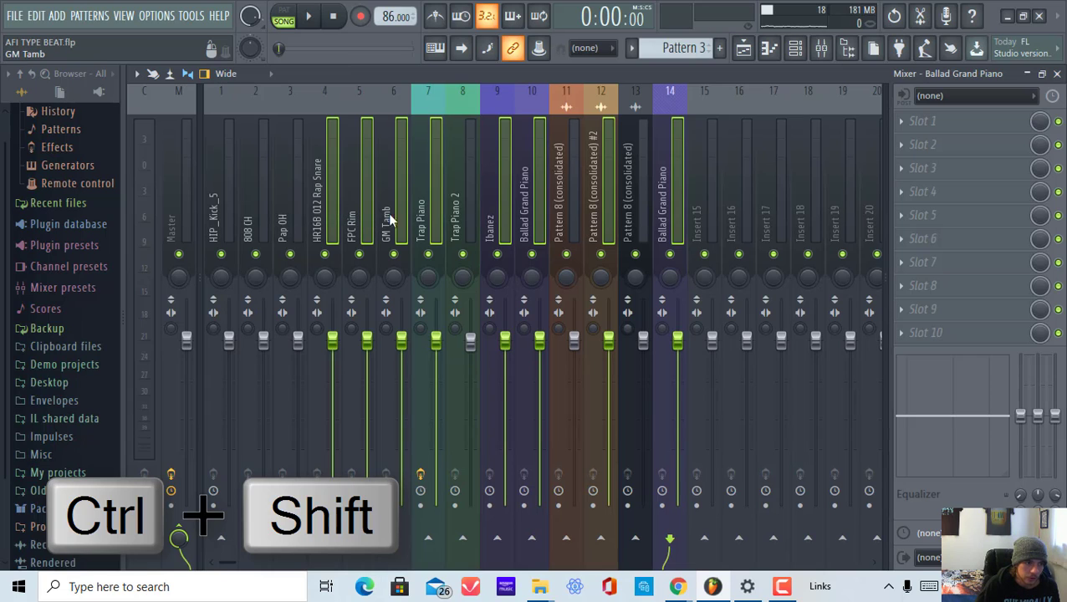
# Remove the selected mixer tracks from the selection one by one, including tracks 12 and 14, until none is selected
pyautogui.keyDown('ctrl'); pyautogui.keyDown('shift'); pyautogui.click(428, 216); pyautogui.keyUp('shift'); pyautogui.keyUp('ctrl')
pyautogui.keyDown('ctrl'); pyautogui.keyDown('shift'); pyautogui.click(391, 218); pyautogui.keyUp('shift'); pyautogui.keyUp('ctrl')
pyautogui.keyDown('ctrl'); pyautogui.keyDown('shift'); pyautogui.click(360, 217); pyautogui.keyUp('shift'); pyautogui.keyUp('ctrl')
pyautogui.keyDown('ctrl'); pyautogui.keyDown('shift'); pyautogui.click(319, 217); pyautogui.keyUp('shift'); pyautogui.keyUp('ctrl')
pyautogui.keyDown('ctrl'); pyautogui.keyDown('shift'); pyautogui.click(506, 216); pyautogui.keyUp('shift'); pyautogui.keyUp('ctrl')
pyautogui.keyDown('ctrl'); pyautogui.keyDown('shift'); pyautogui.click(526, 219); pyautogui.keyUp('shift'); pyautogui.keyUp('ctrl')
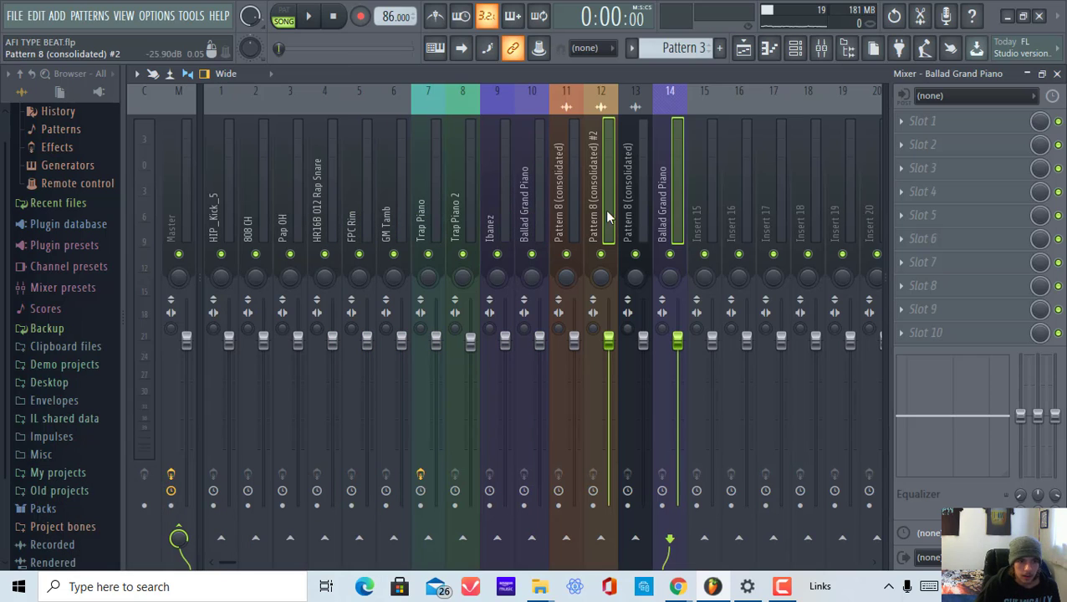
pyautogui.keyDown('ctrl'); pyautogui.keyDown('shift'); pyautogui.click(609, 219); pyautogui.keyUp('shift'); pyautogui.keyUp('ctrl')
pyautogui.keyDown('ctrl'); pyautogui.keyDown('shift'); pyautogui.click(669, 227); pyautogui.keyUp('shift'); pyautogui.keyUp('ctrl')
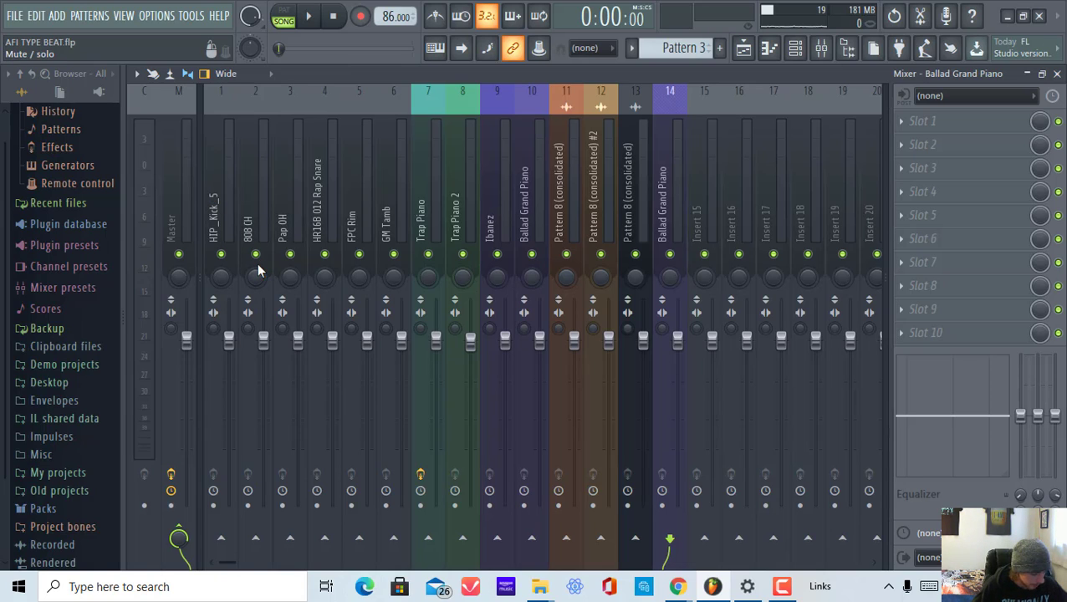
# Switch the mixer meters to the waveform view and play the song to watch the tracks' waveforms, pausing playback when done
pyautogui.hotkey('alt', 'w')
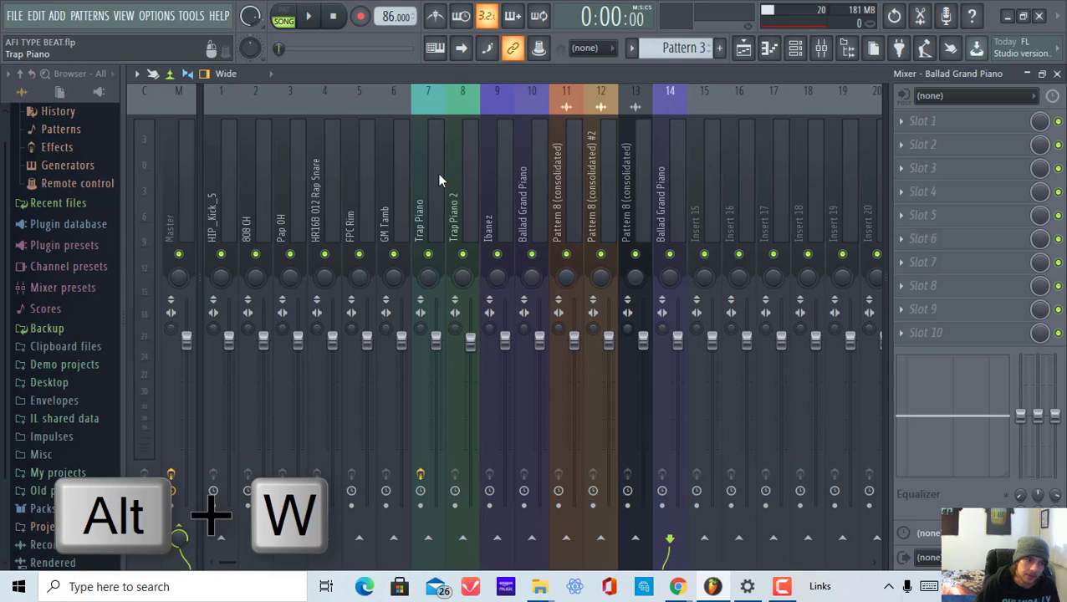
pyautogui.click(310, 18)
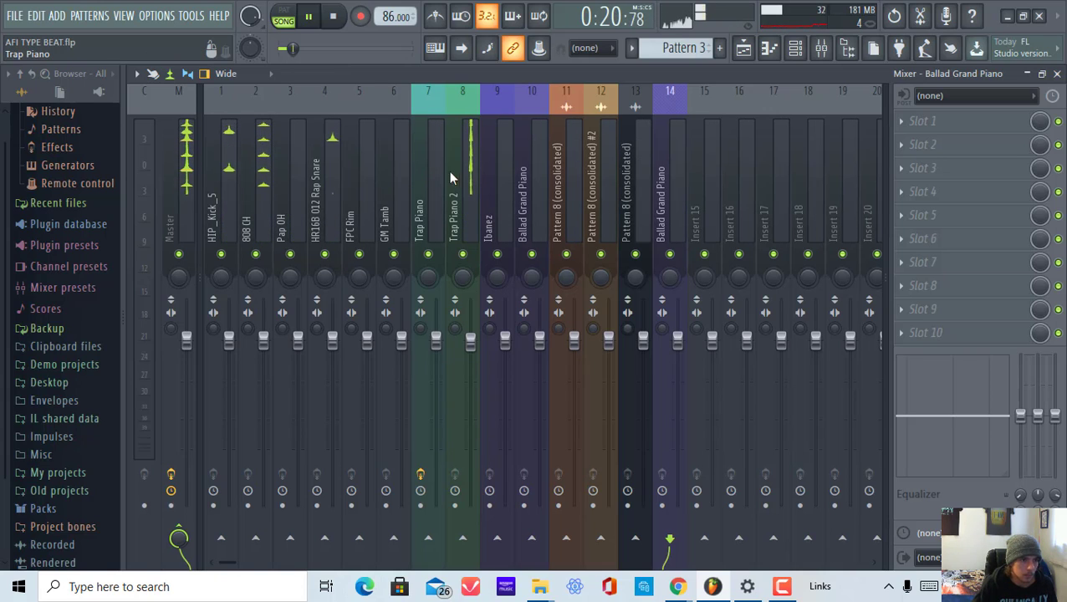
pyautogui.click(308, 16)
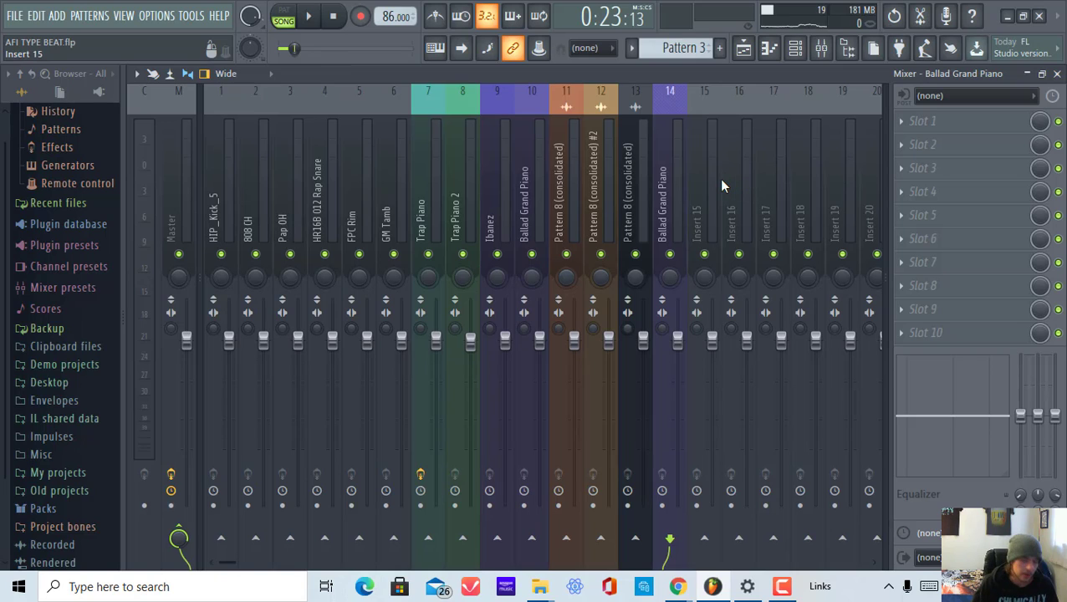
# Create a new pattern named "New pattern" and show it in the Playlist
pyautogui.press('F4')
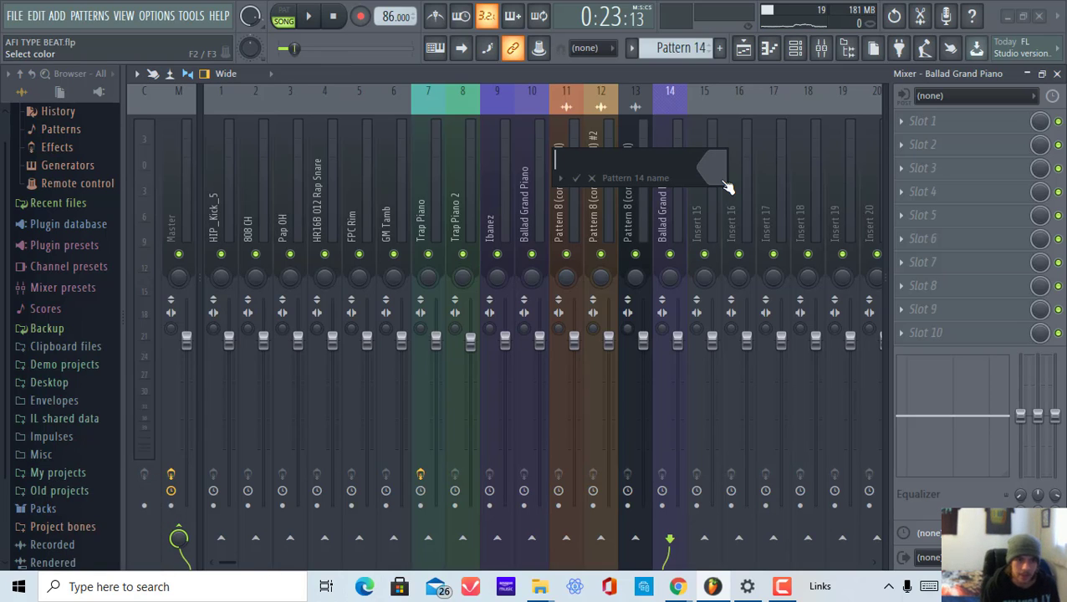
pyautogui.write('New')
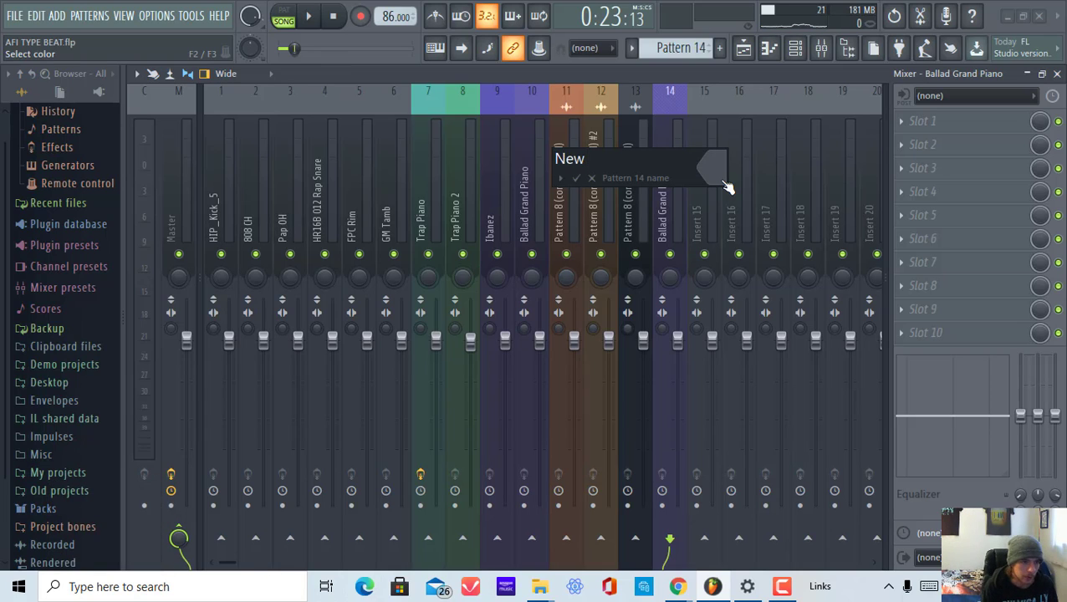
pyautogui.write(' pattern')
pyautogui.press('Return')
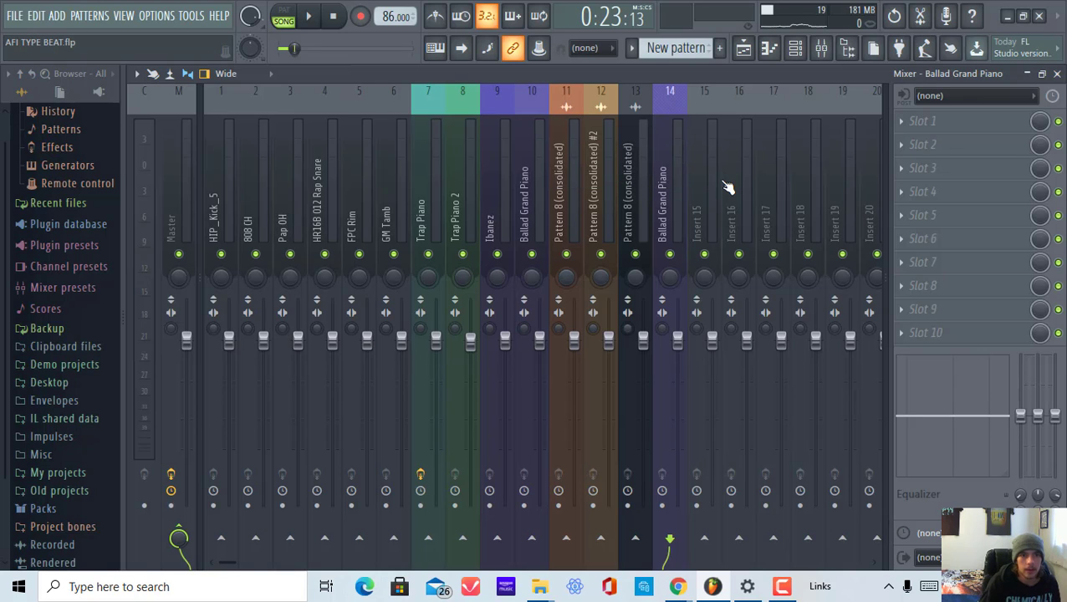
pyautogui.click(750, 51)
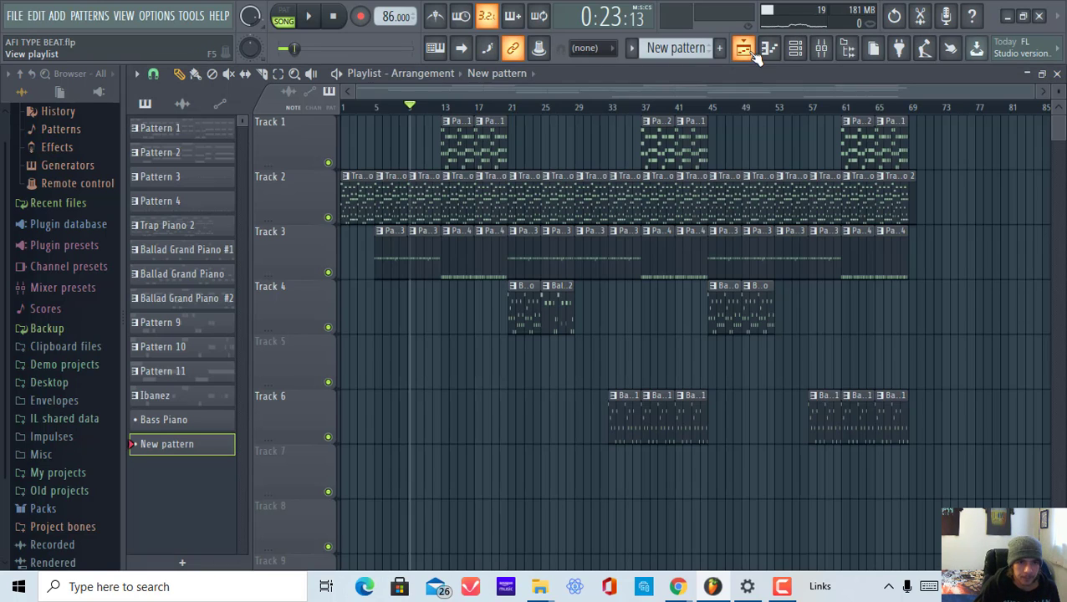